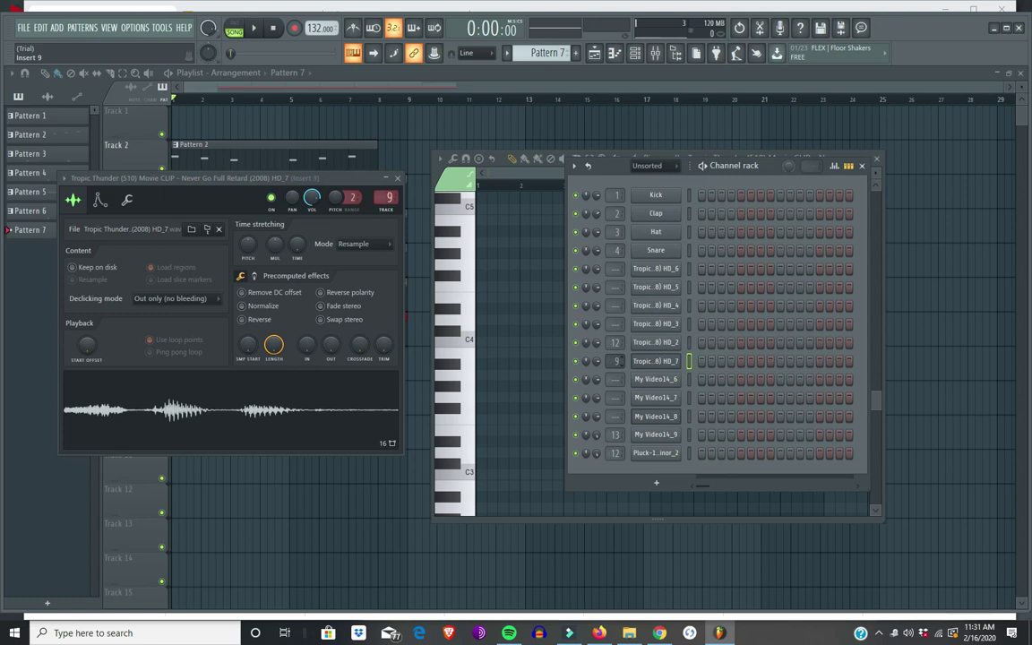
Route the Tropic Thunder sampler channels HD_7, HD_5, HD_4, HD_3 and HD_6 to mixer track 12
left_click(660, 380)
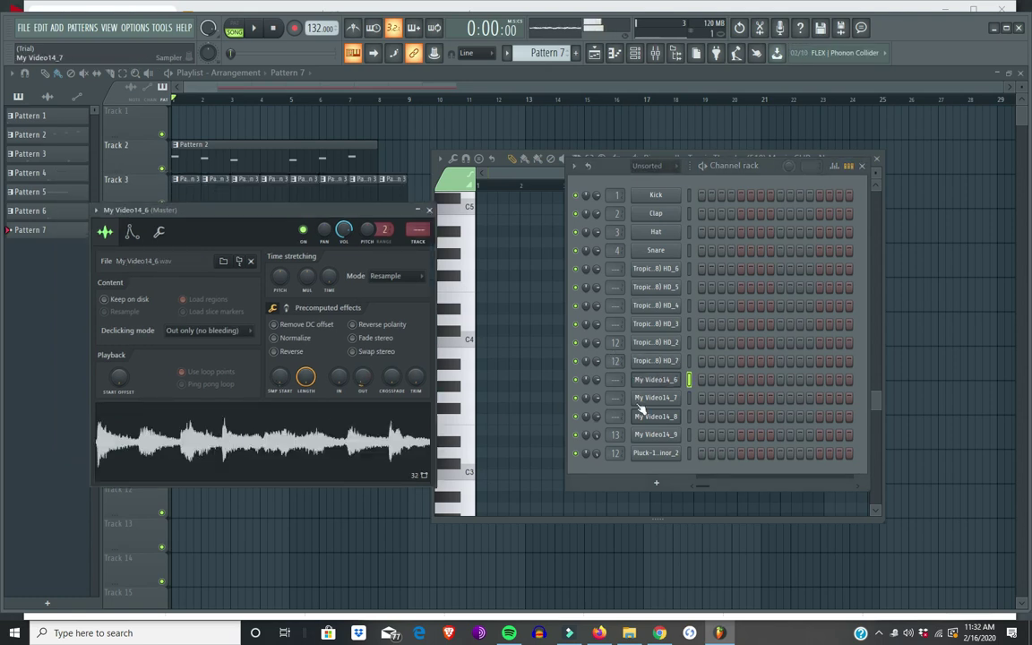
left_click(652, 288)
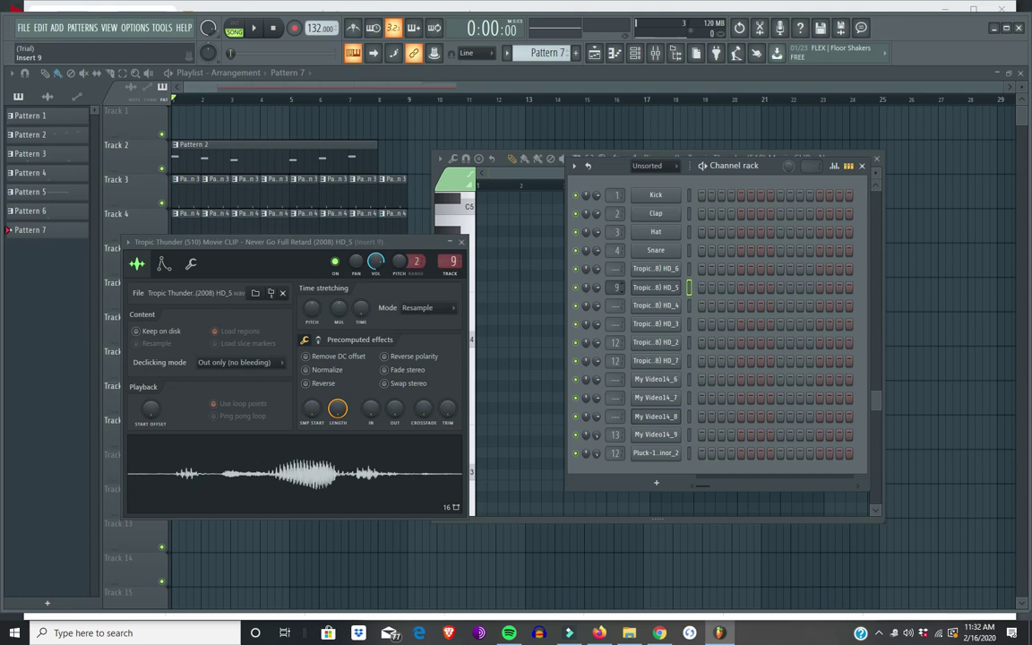
left_click(656, 305)
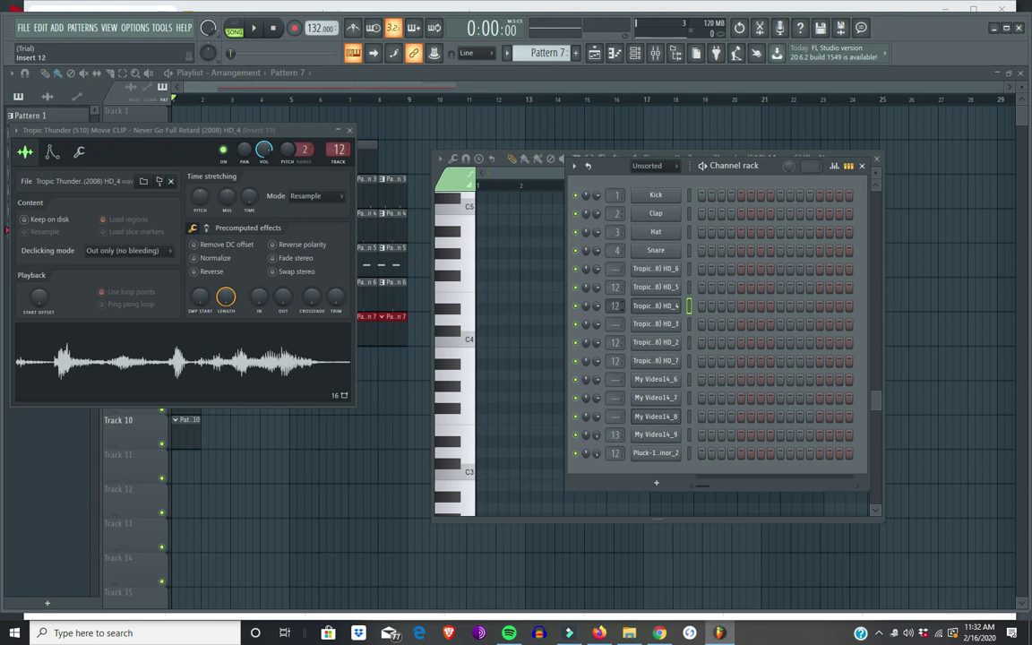
left_click(647, 326)
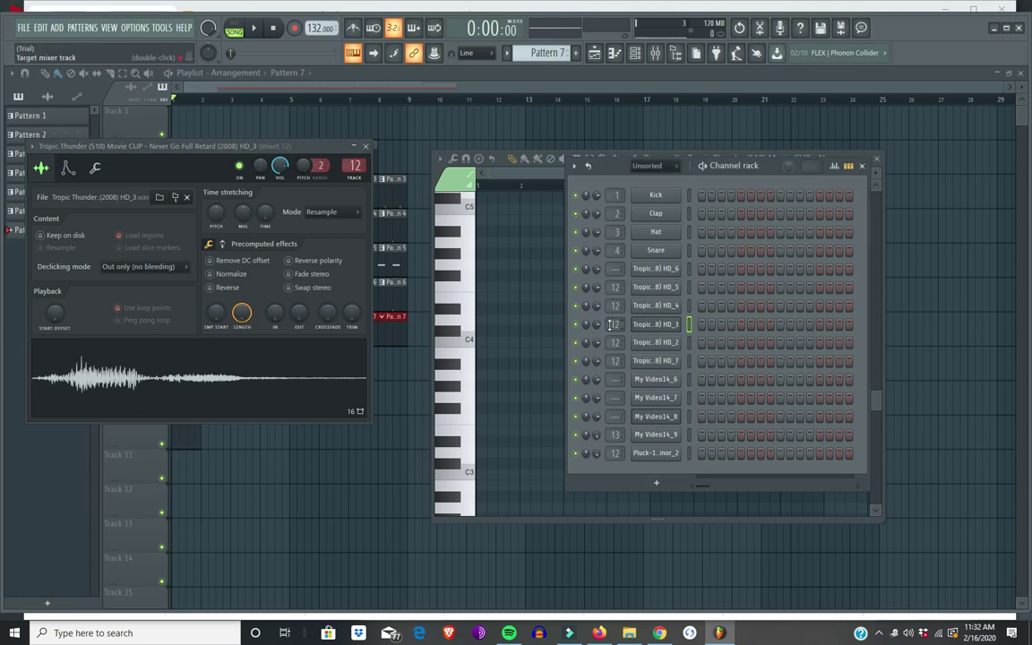
left_click(654, 273)
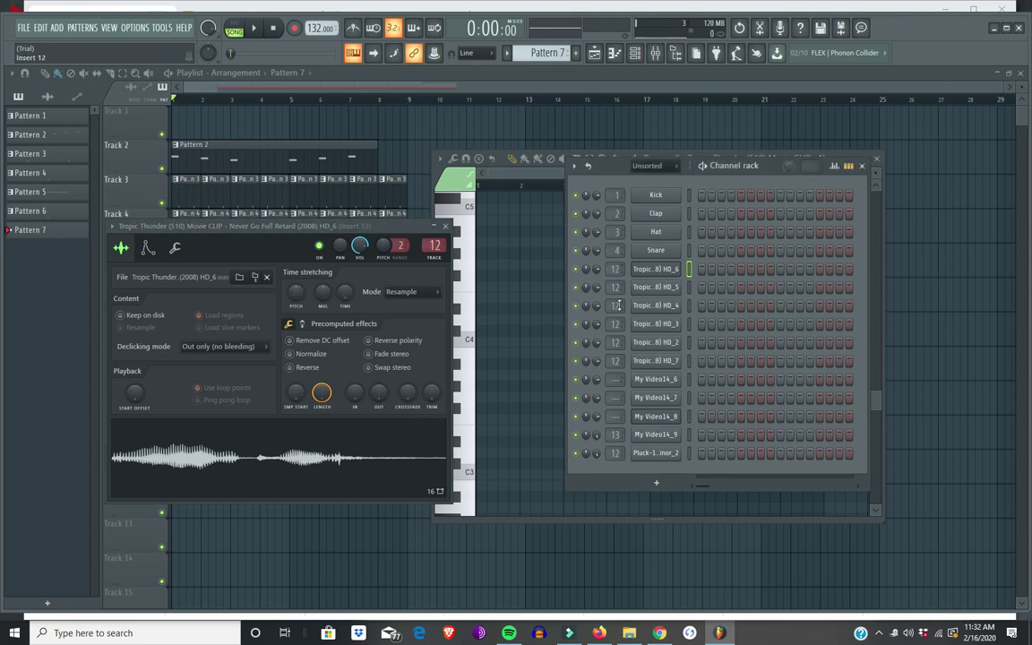
Start song playback and fill Track 8 with Pattern 8 clips from bar 1 through bar 8
left_click(255, 29)
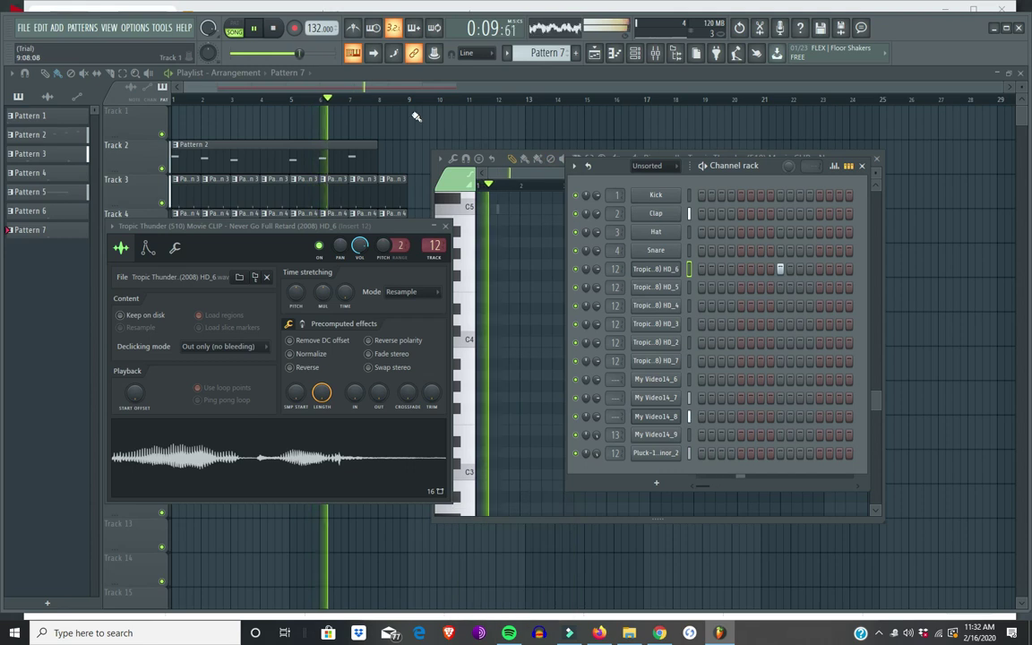
left_click(346, 78)
double_click(191, 362)
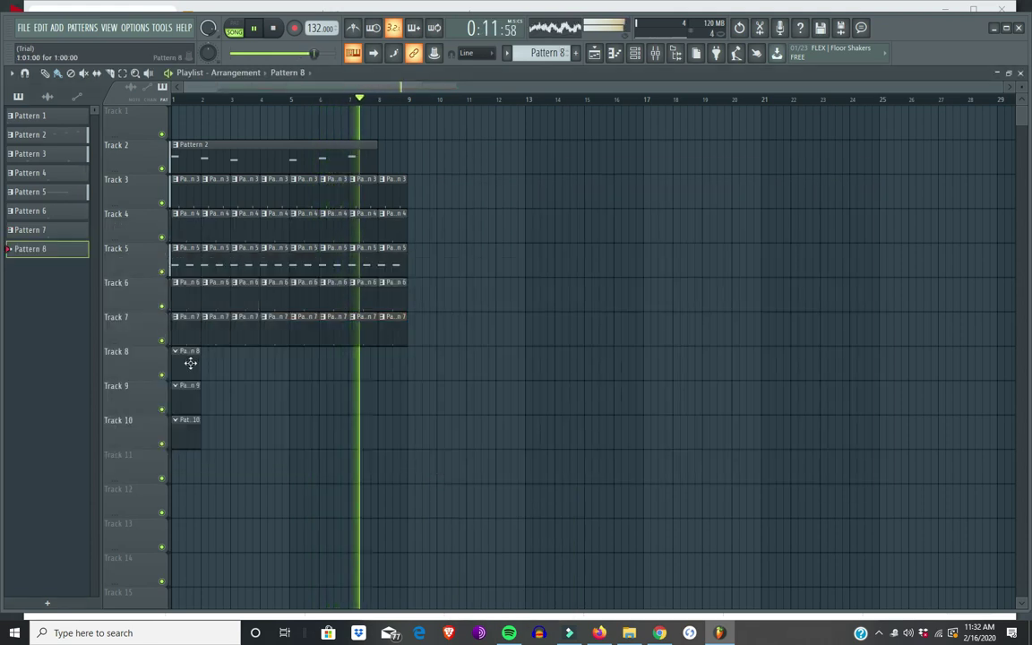
left_click_drag(205, 368, 380, 392)
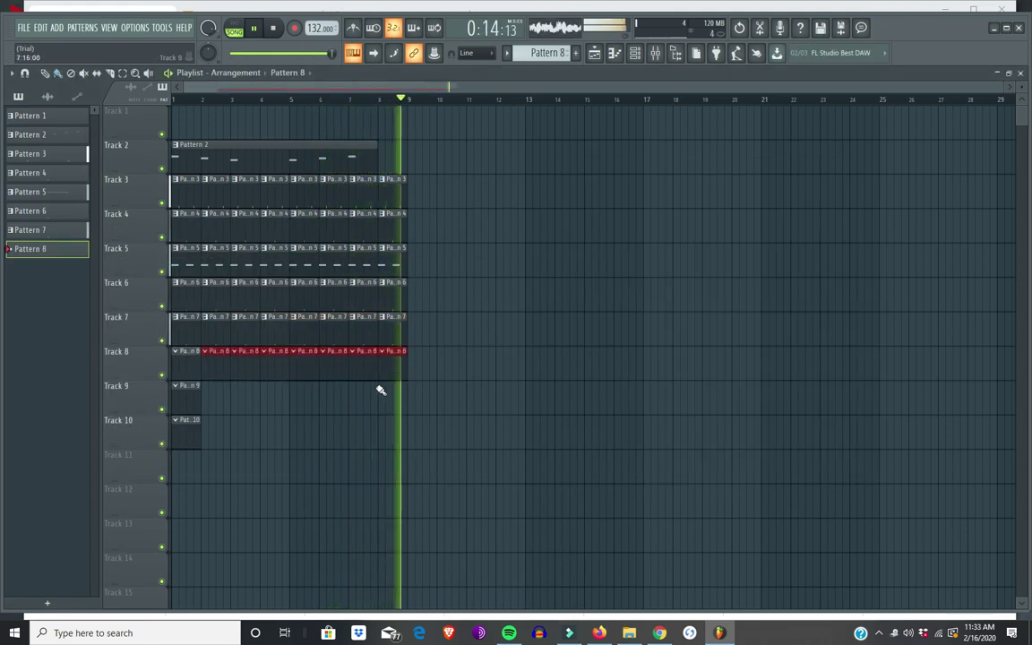
Audition the HD_5 and HD_4 vocal samples and place an HD_4 hit on step 5 of Pattern 8
left_click(634, 53)
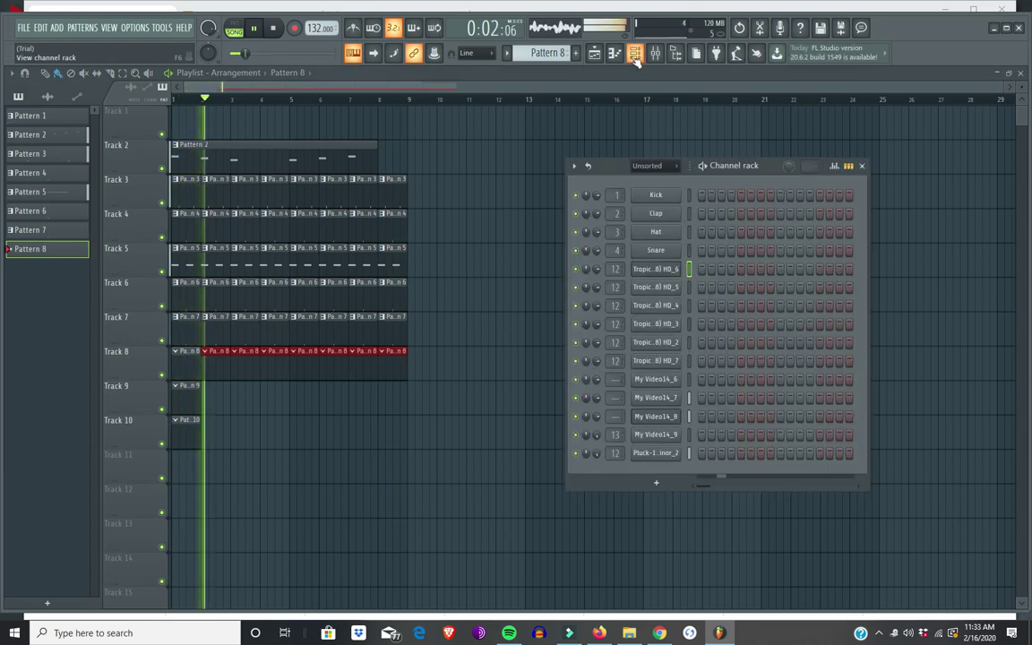
left_click(665, 290)
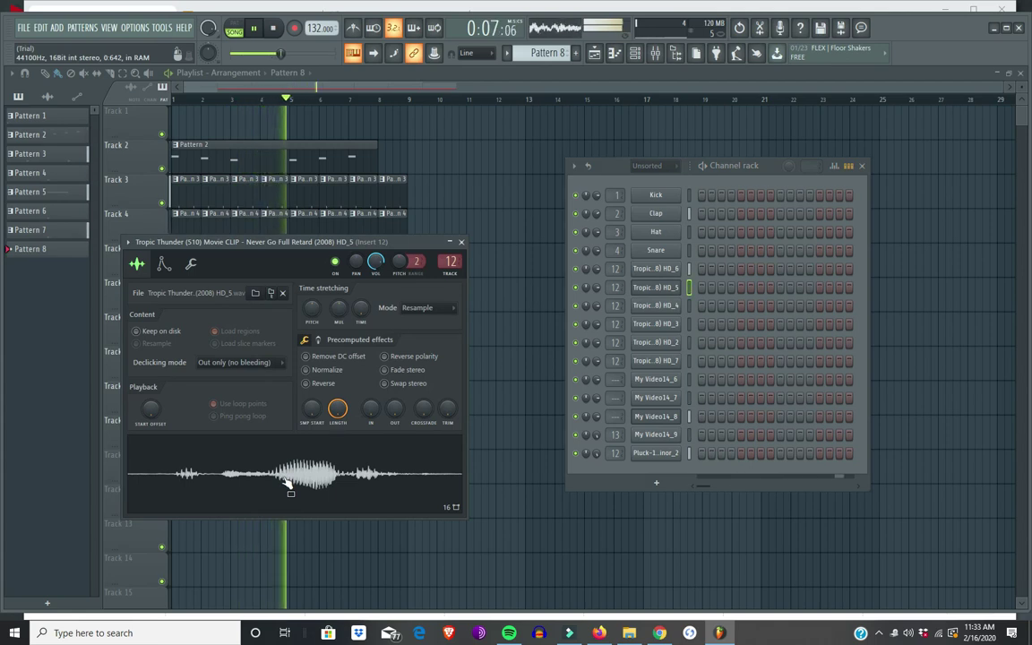
left_click(658, 306)
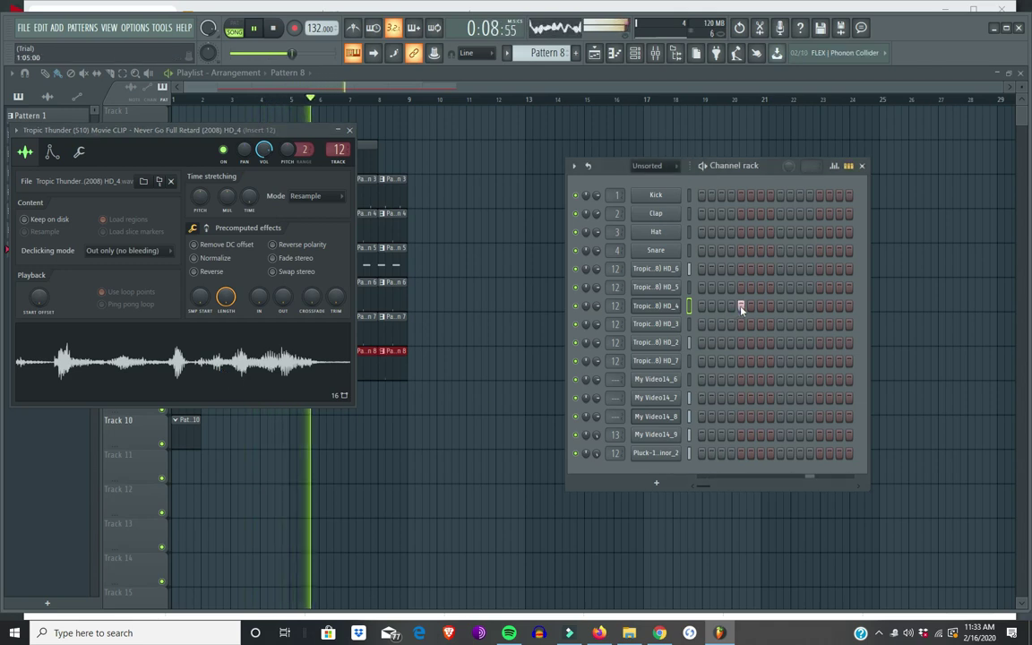
Delete the Pattern 8 clips at bars 1, 2, 3, 5, 6 and 7 of Track 8
left_click(521, 74)
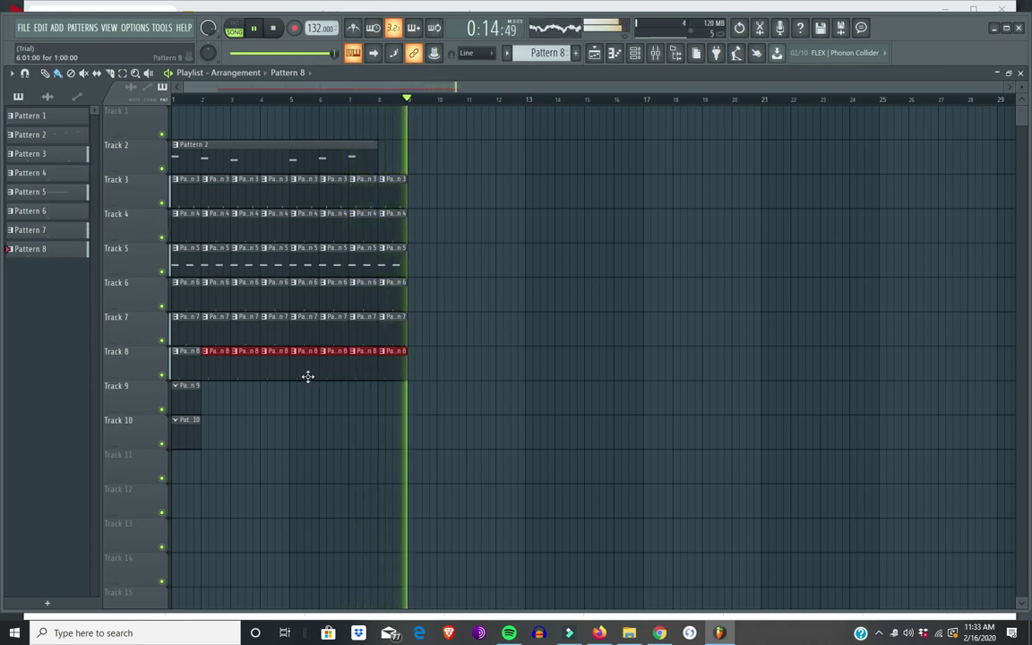
right_click(188, 373)
right_click(217, 376)
right_click(243, 372)
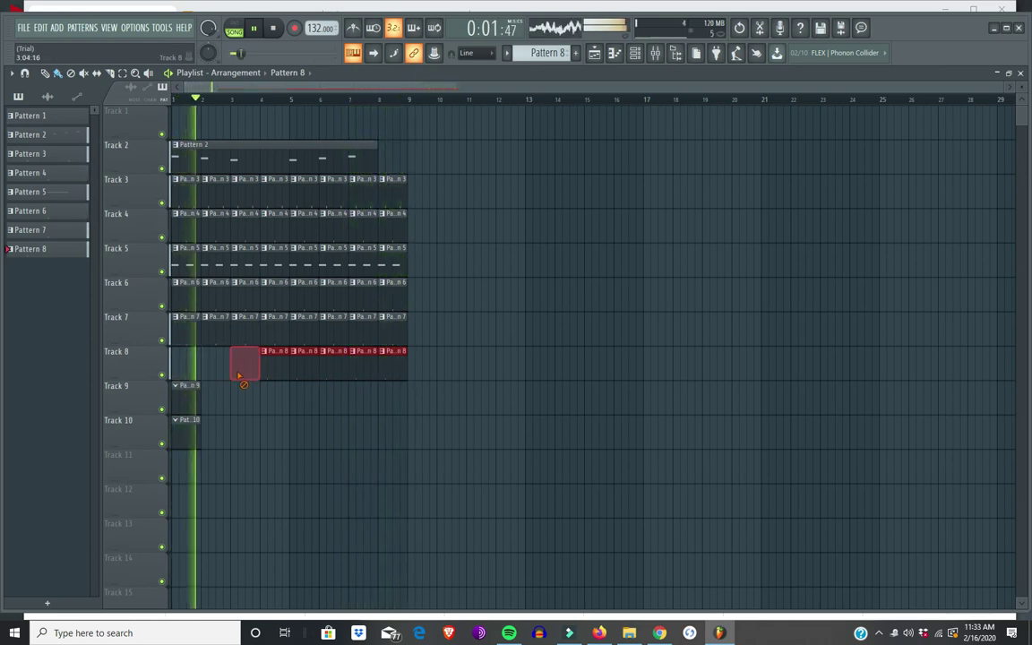
right_click(330, 376)
right_click(305, 377)
right_click(356, 380)
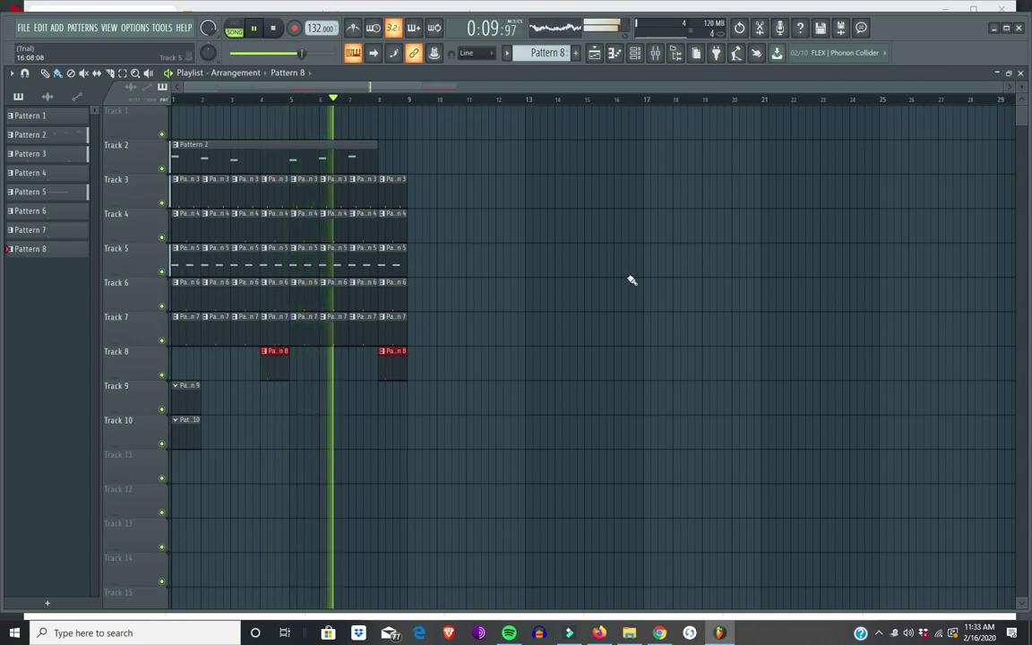
Fill Track 9 with Pattern 9 clips from bar 1 through bar 8 and bring up the channel rack
left_click(192, 392)
left_click_drag(207, 403, 396, 410)
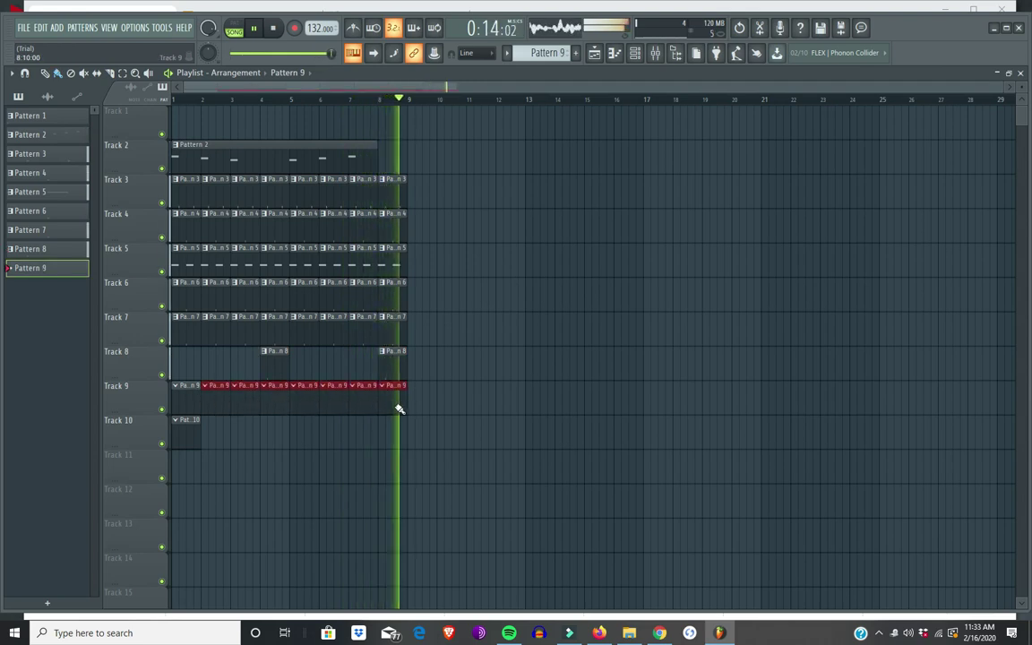
left_click(624, 54)
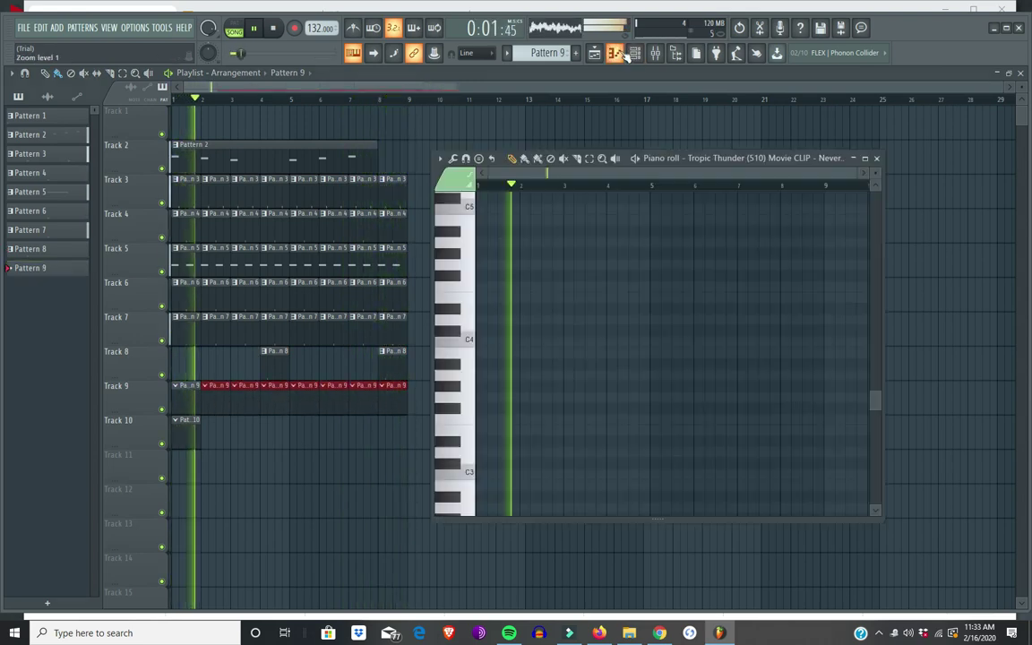
left_click(637, 55)
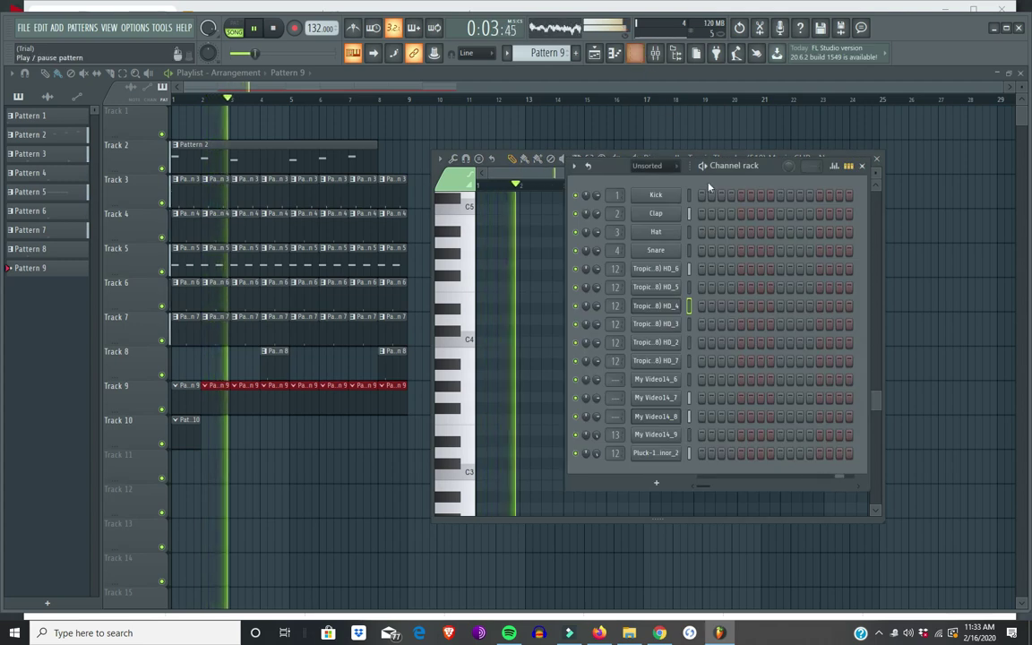
Try HD_5 vocal hits on steps 5 and 13 of Pattern 9
left_click(655, 296)
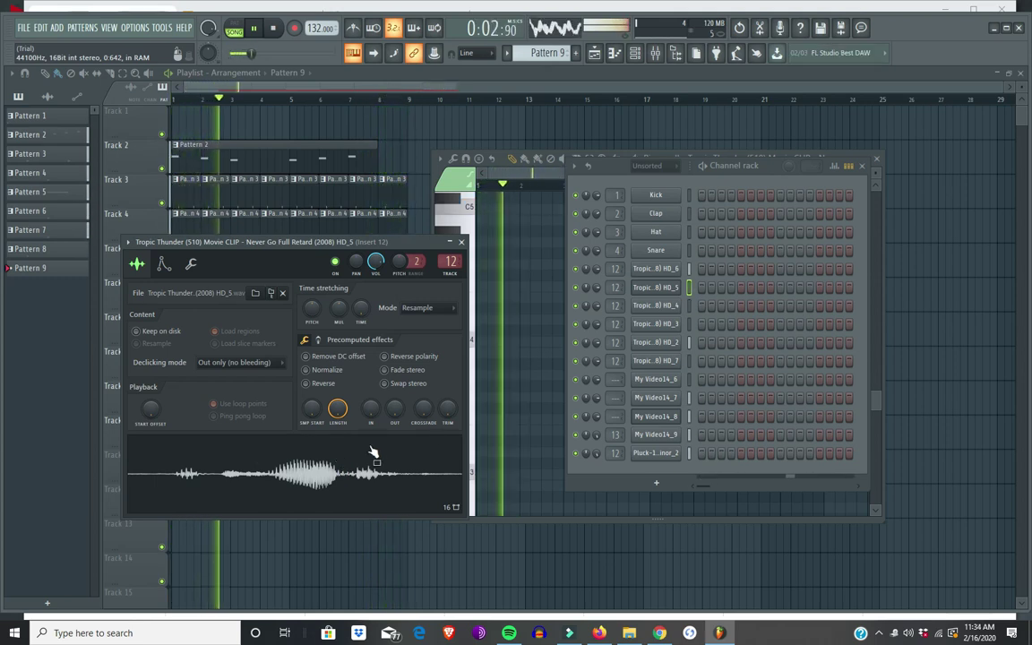
left_click(740, 289)
left_click(820, 288)
left_click(820, 289)
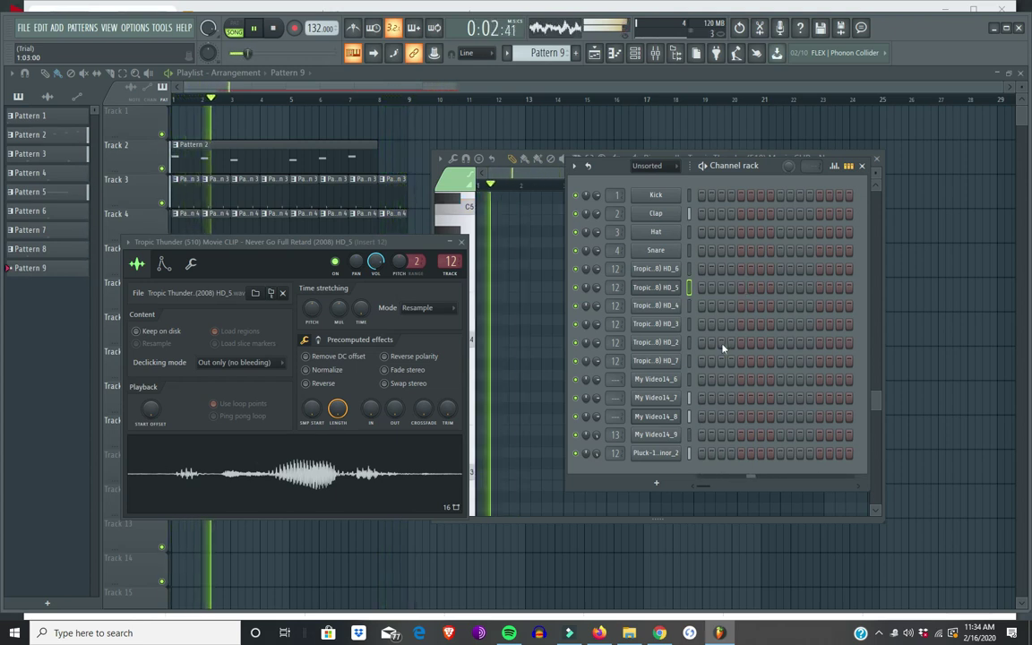
Try the HD_3 vocal sample, settling on an HD_2 hit on step 5 of Pattern 9
left_click(657, 324)
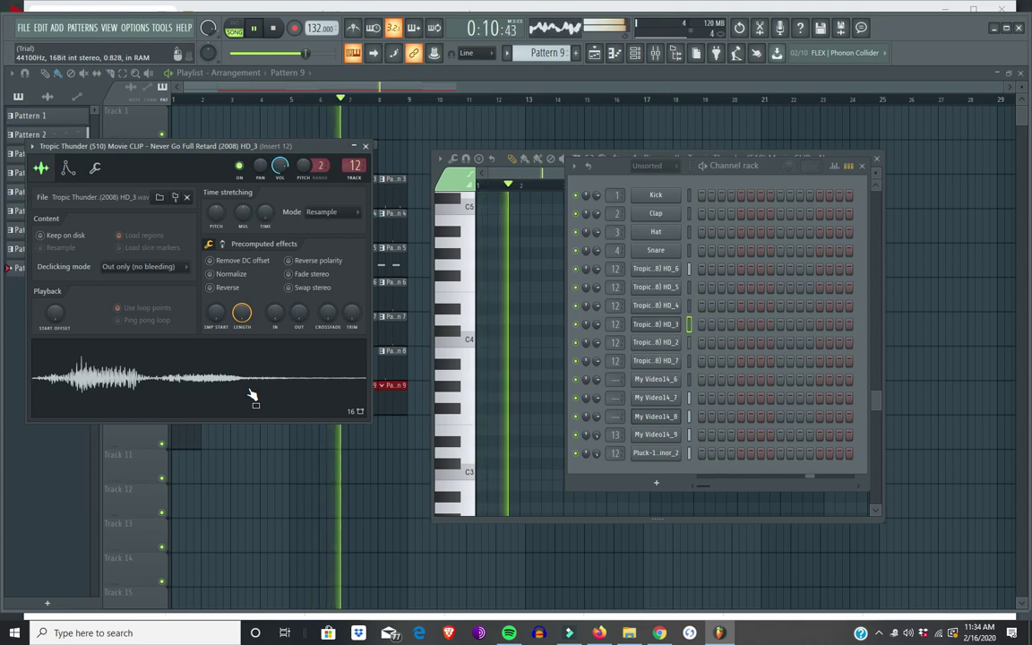
left_click(741, 325)
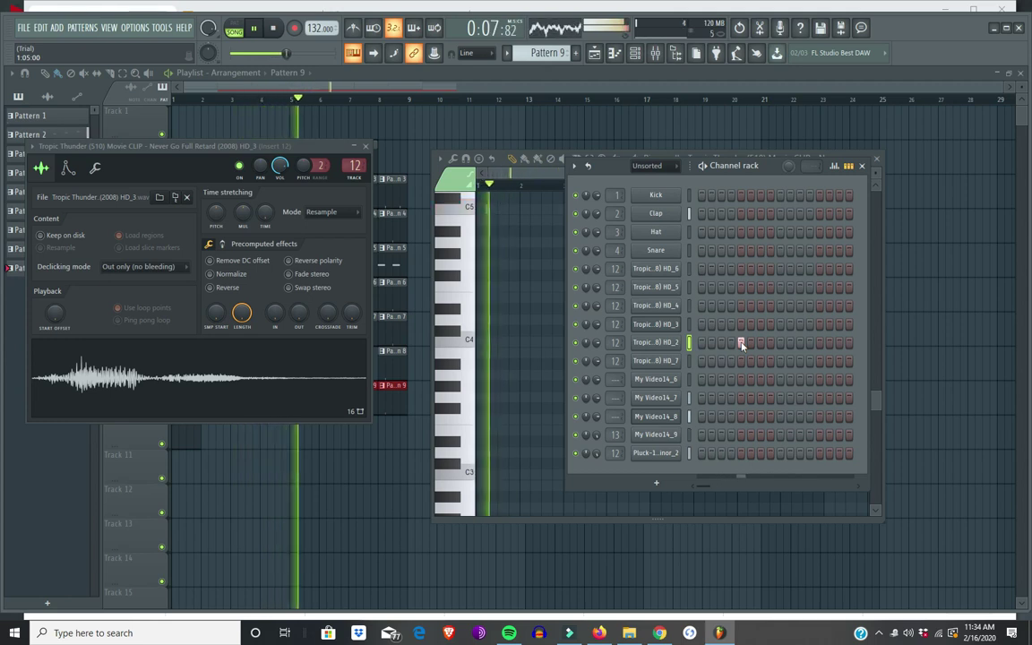
Delete the Pattern 9 clips at bars 1, 3, 5 and 7 of Track 9
left_click(433, 72)
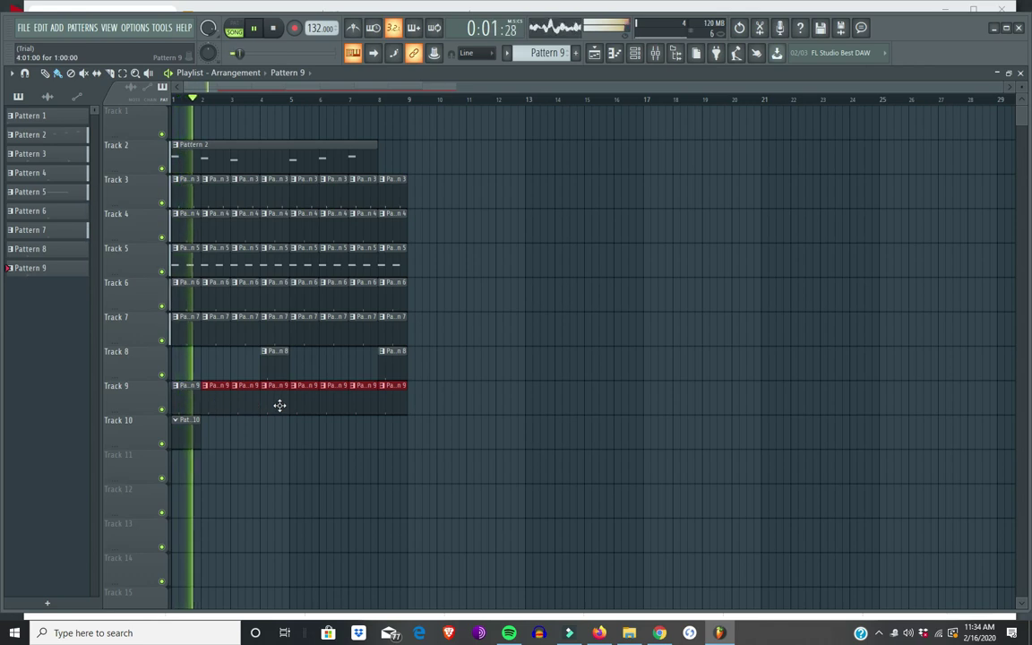
right_click(244, 405)
right_click(182, 401)
right_click(302, 401)
right_click(358, 398)
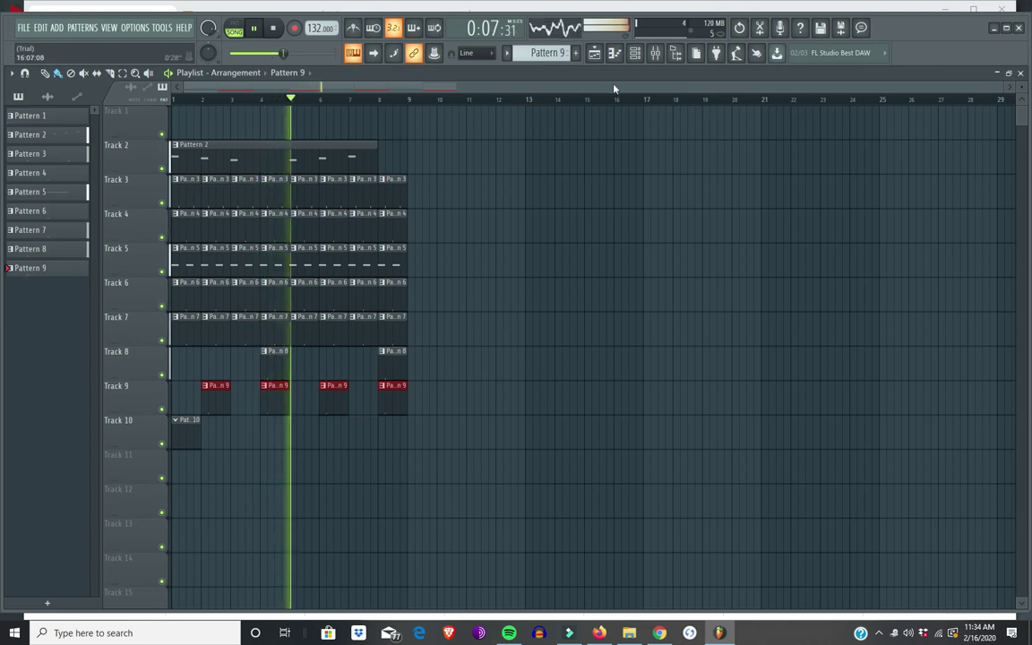
Switch to pattern playback and listen to Pattern 4 from Track 4 and Pattern 5 from Track 5
key("F4")
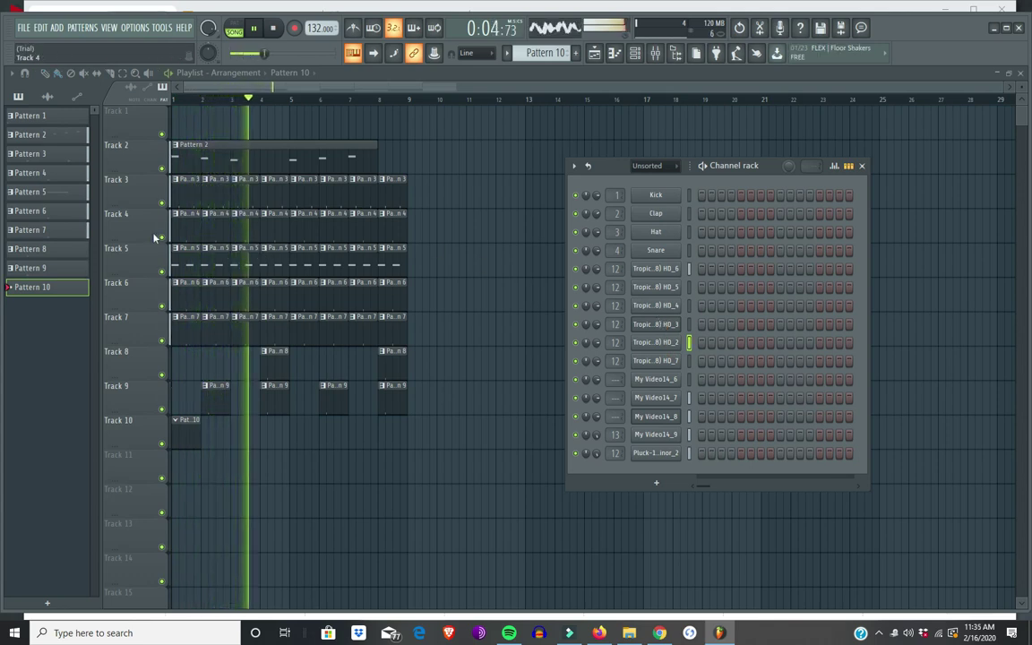
key("l")
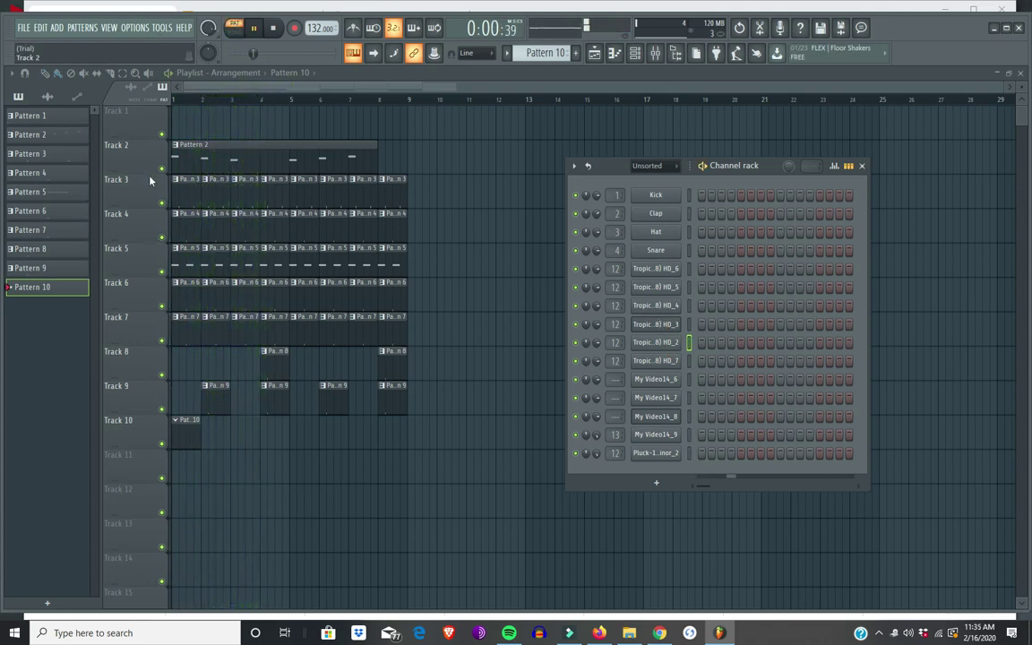
double_click(187, 227)
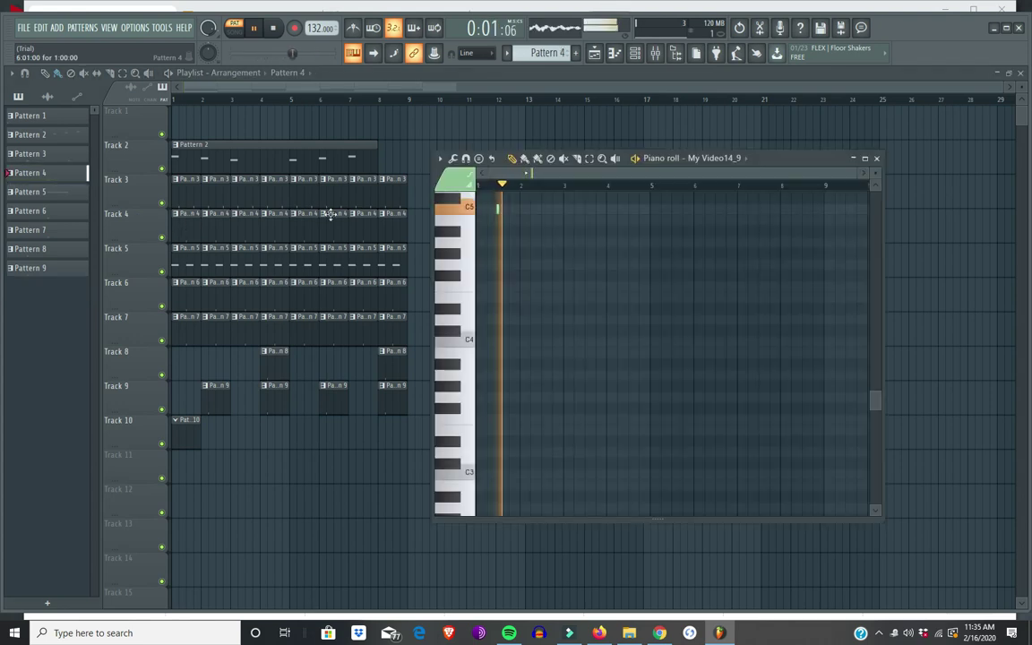
double_click(184, 264)
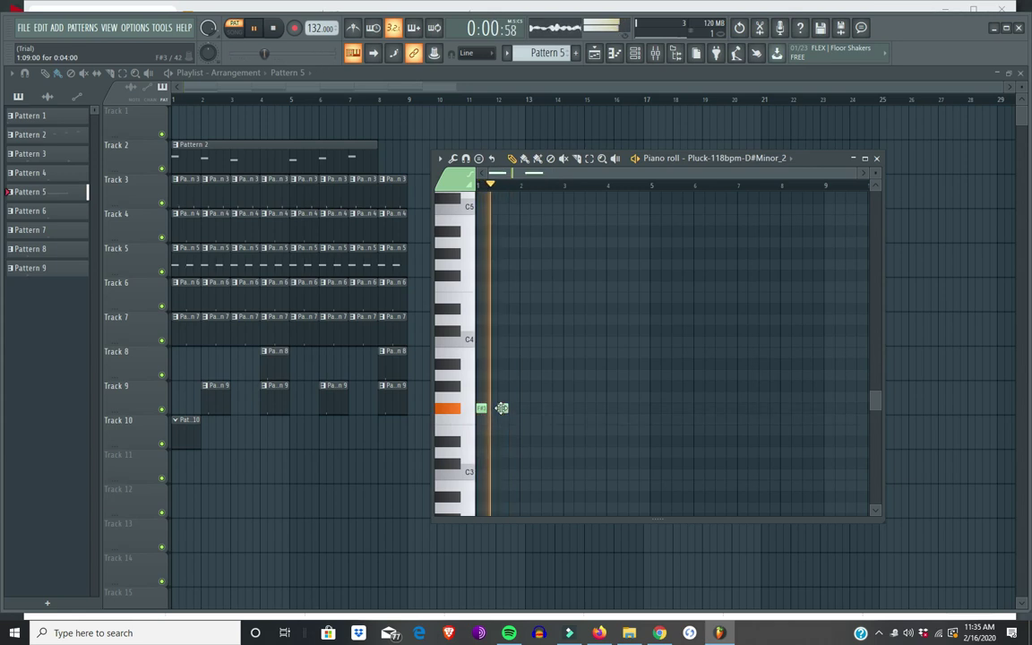
Remove the Pattern 5 clips from bars 1 to 4 of Track 5 and place Pattern 1 clips in bars 1 to 4 of Track 1
right_click(195, 263)
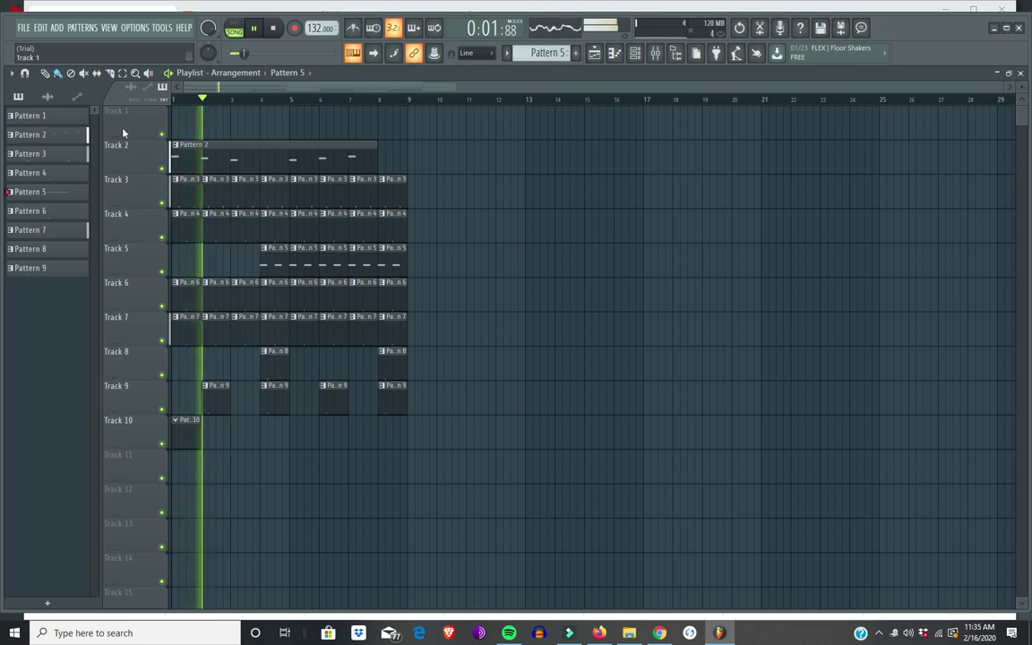
left_click(61, 124)
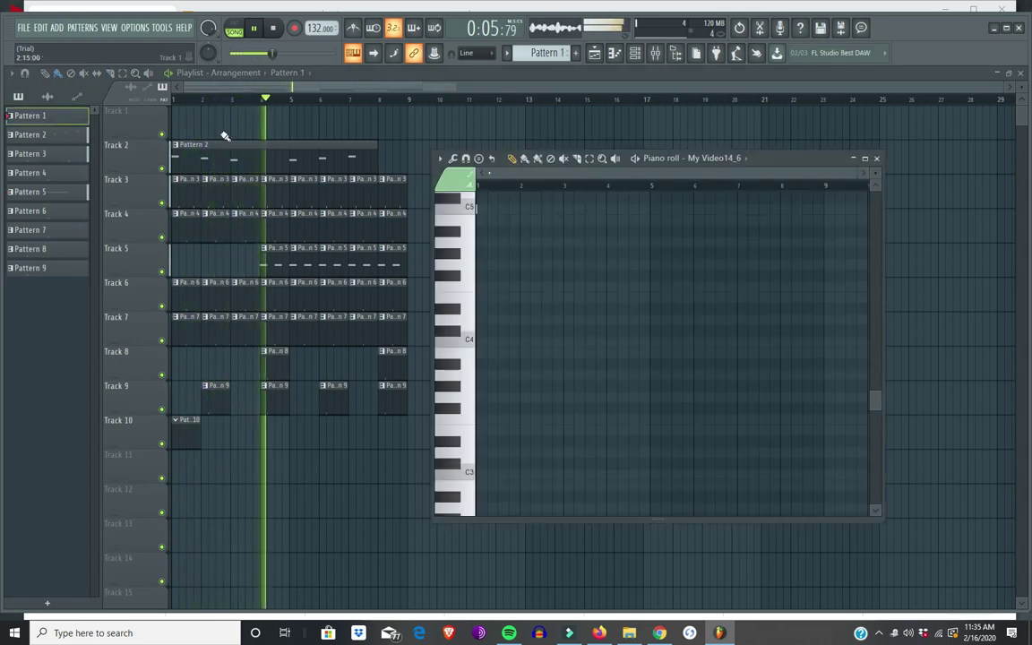
left_click_drag(179, 130, 246, 134)
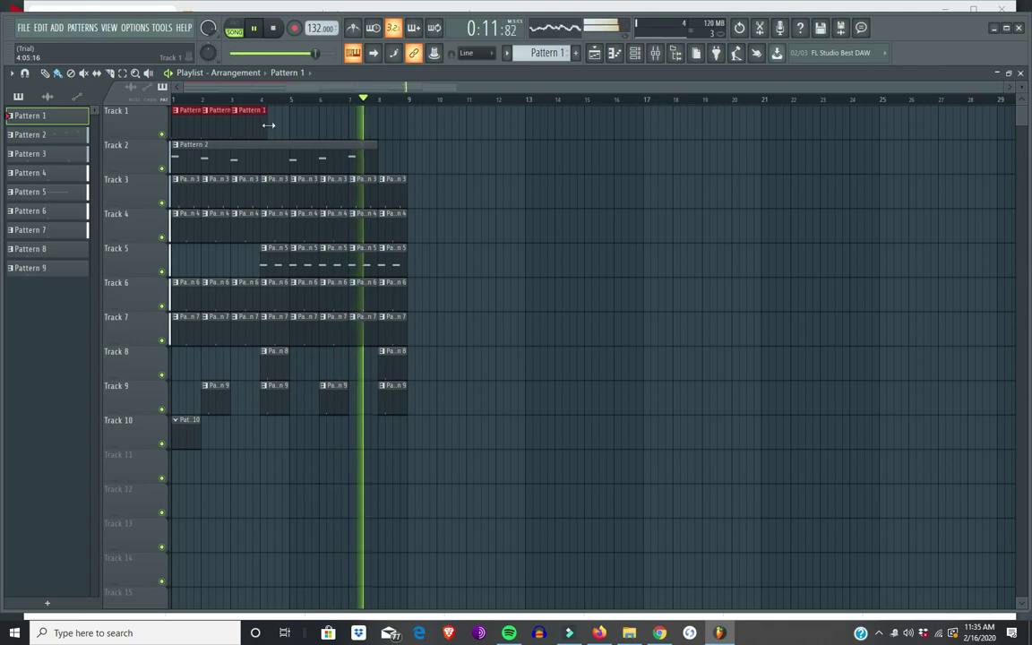
left_click(269, 125)
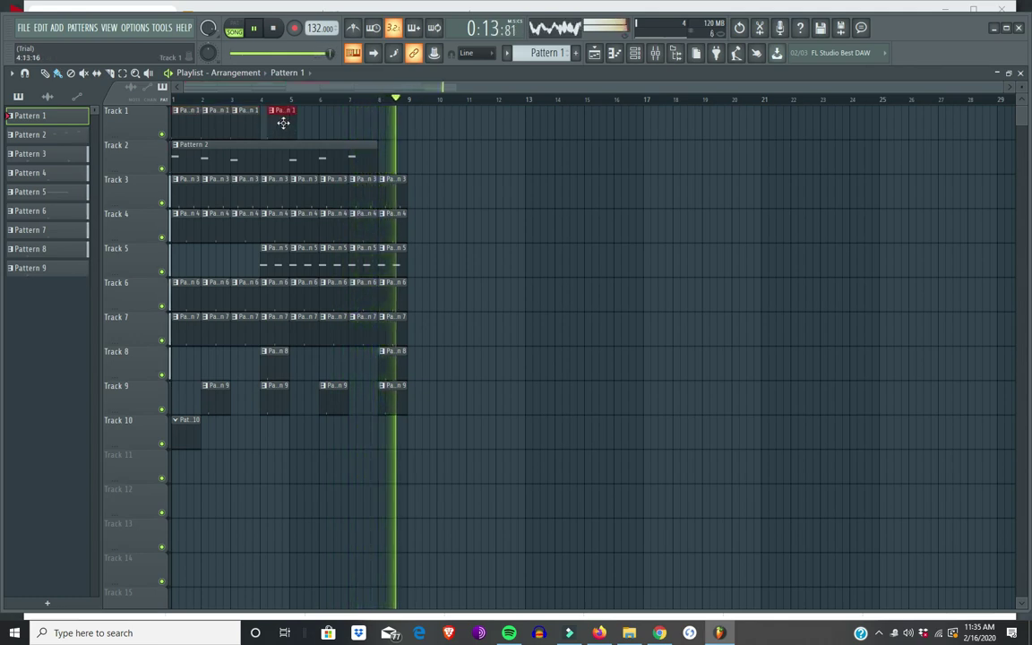
right_click(278, 257)
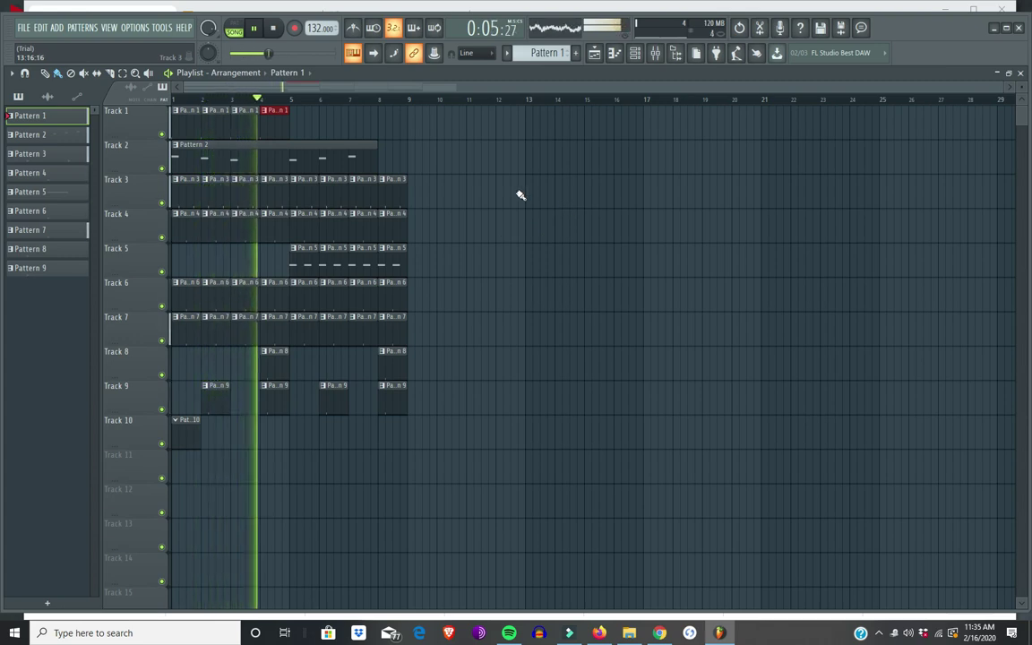
Open Pattern 1 in the channel rack and route the My Video14_6 channel to mixer track 12
double_click(268, 120)
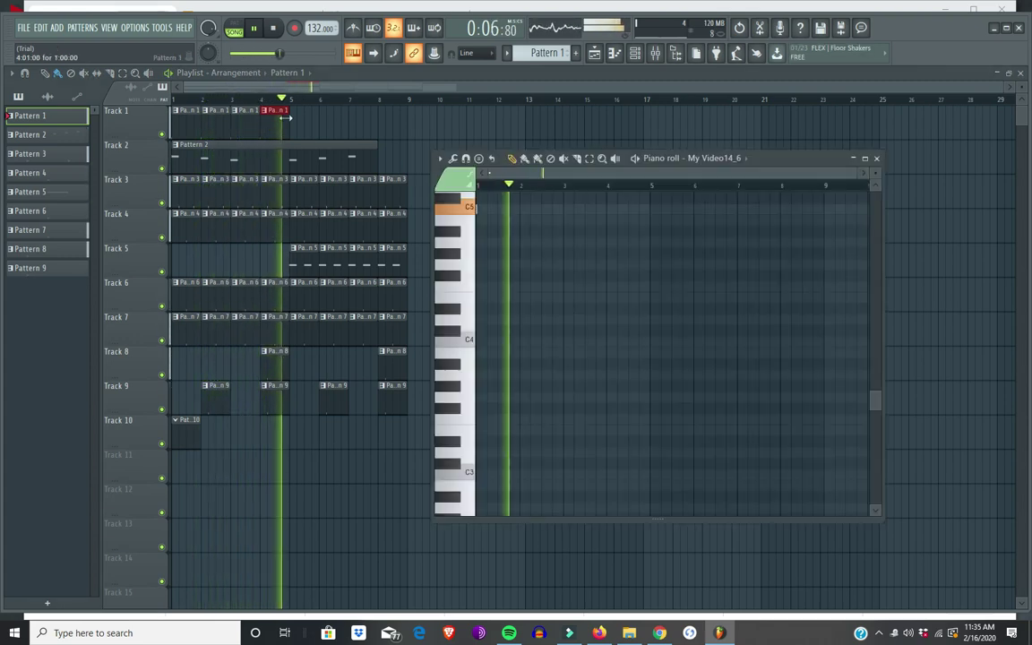
left_click(635, 53)
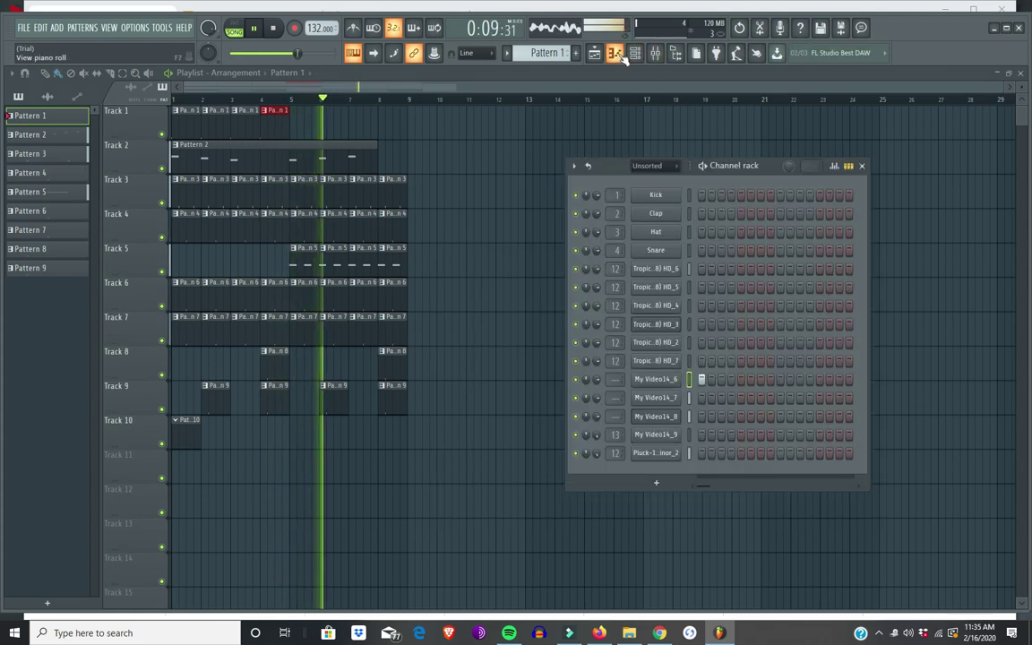
scroll(615, 379, "up", 9)
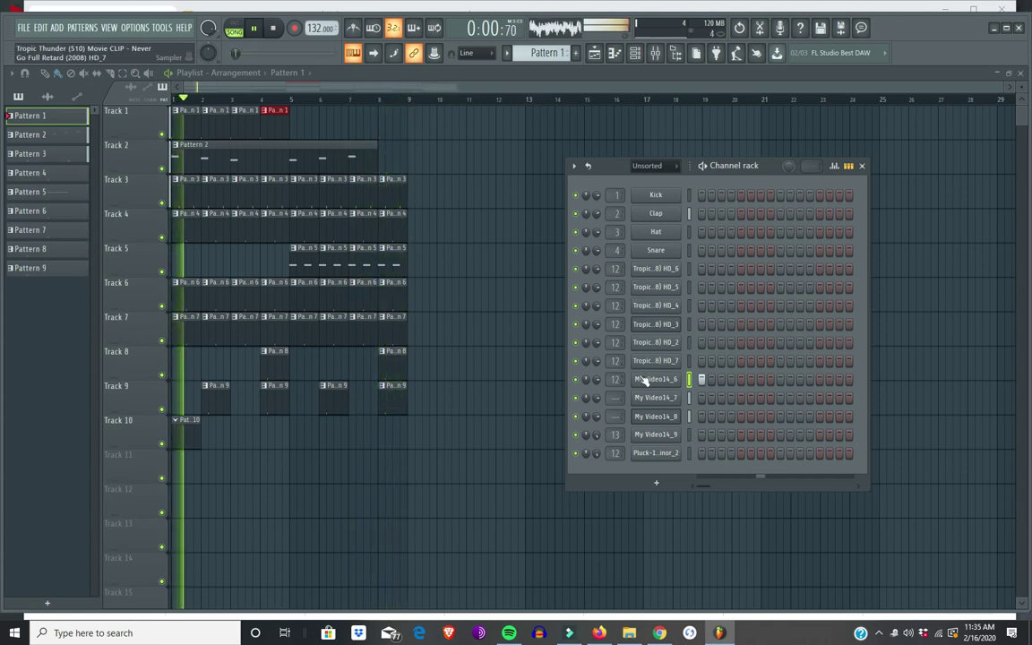
Route the My Video14_6 channel to mixer track 11 and add Fruity Reeverb 2 there with the Cathedral preset
scroll(615, 379, "down", 1)
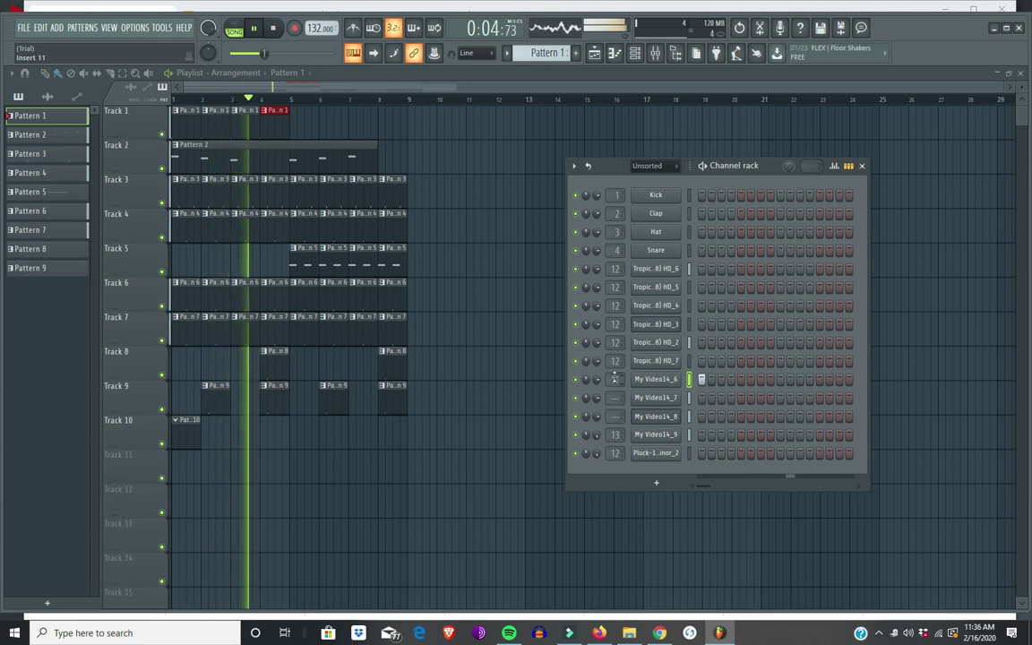
left_click(716, 54)
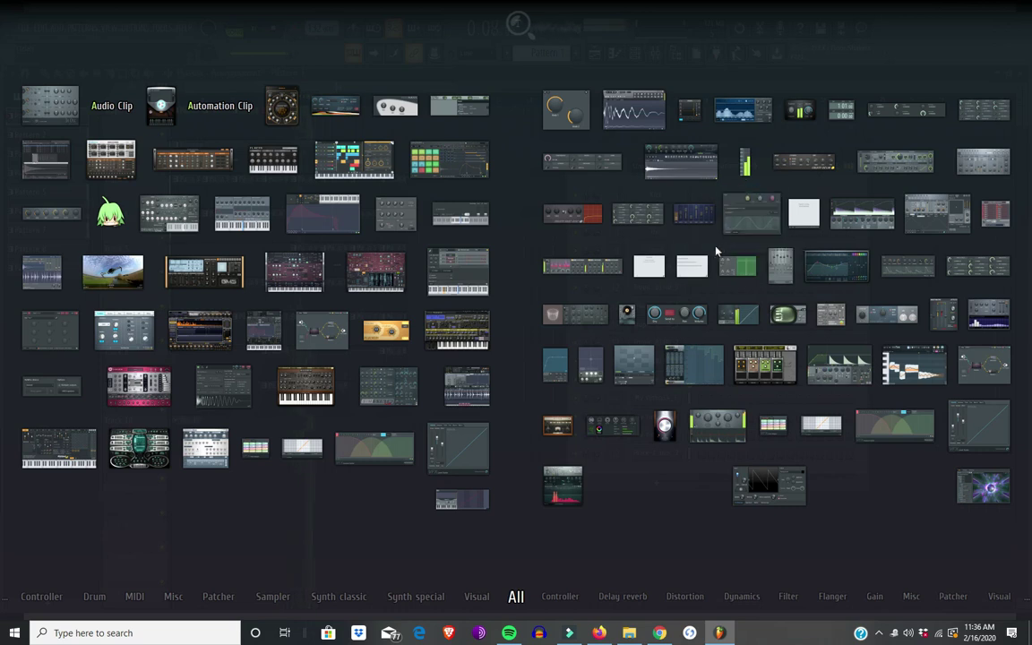
left_click(599, 320)
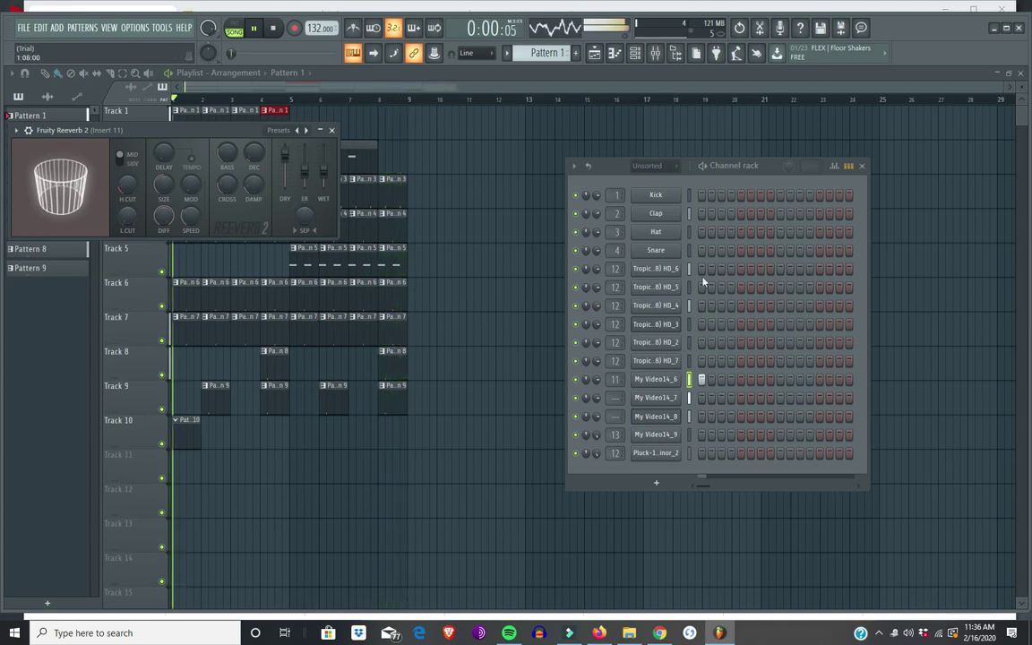
left_click(306, 131)
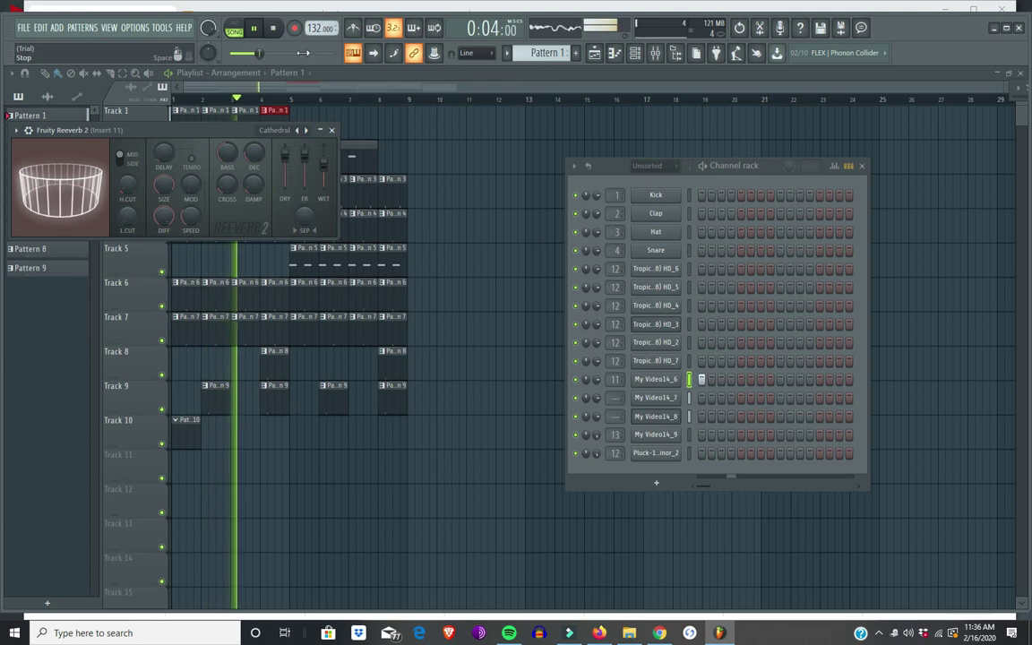
Open the My Video14_6 sampler settings and add Maximus to mixer track 11 with the Dirty behind clean preset
left_click(658, 379)
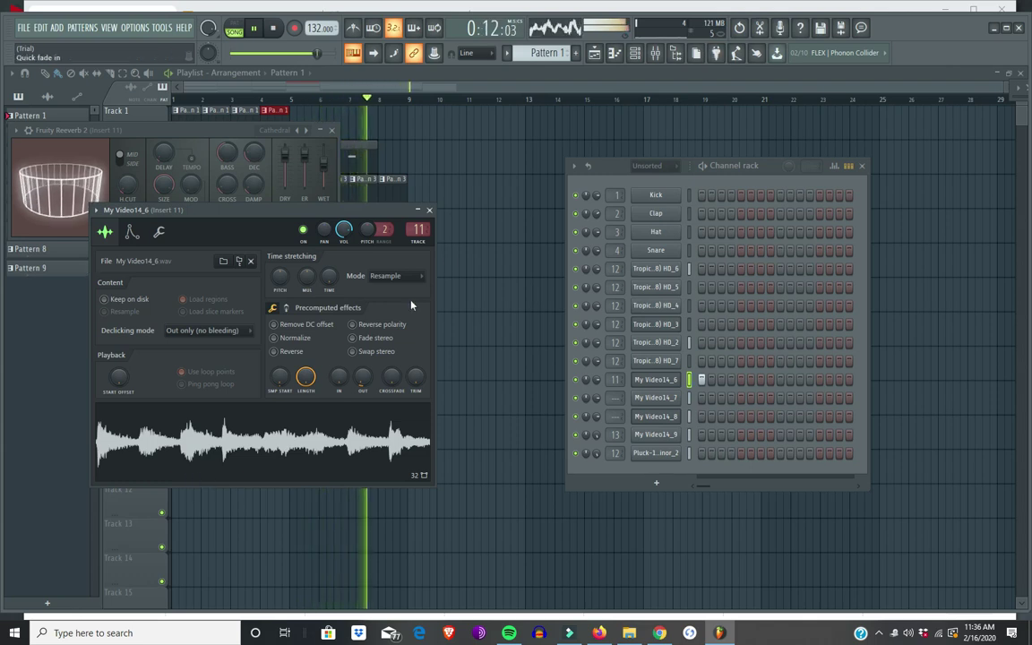
left_click(726, 54)
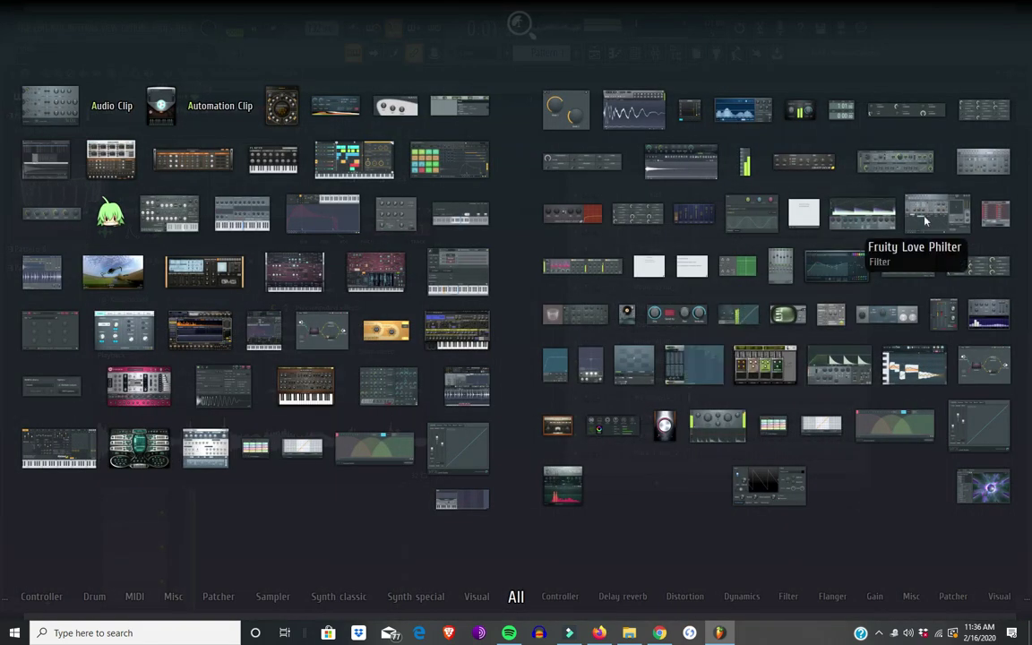
left_click(858, 372)
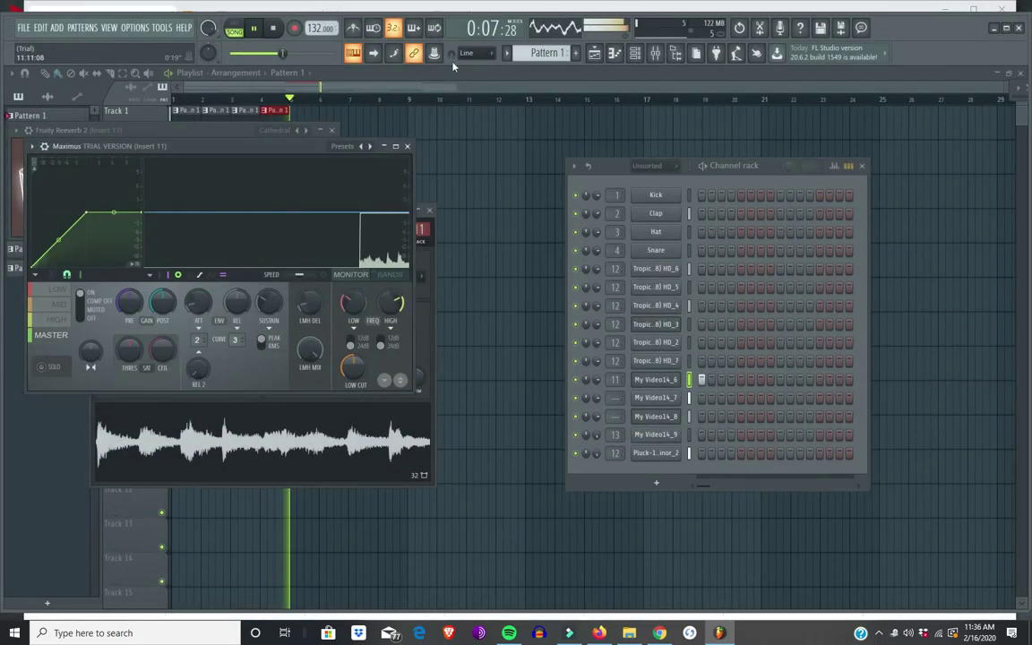
left_click(371, 147)
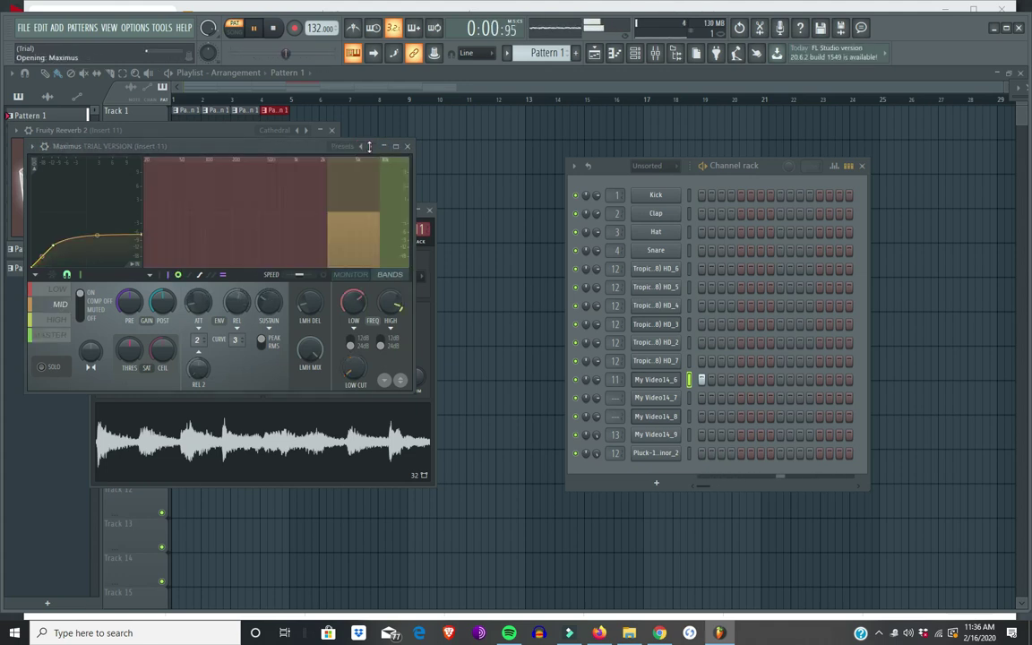
left_click(369, 146)
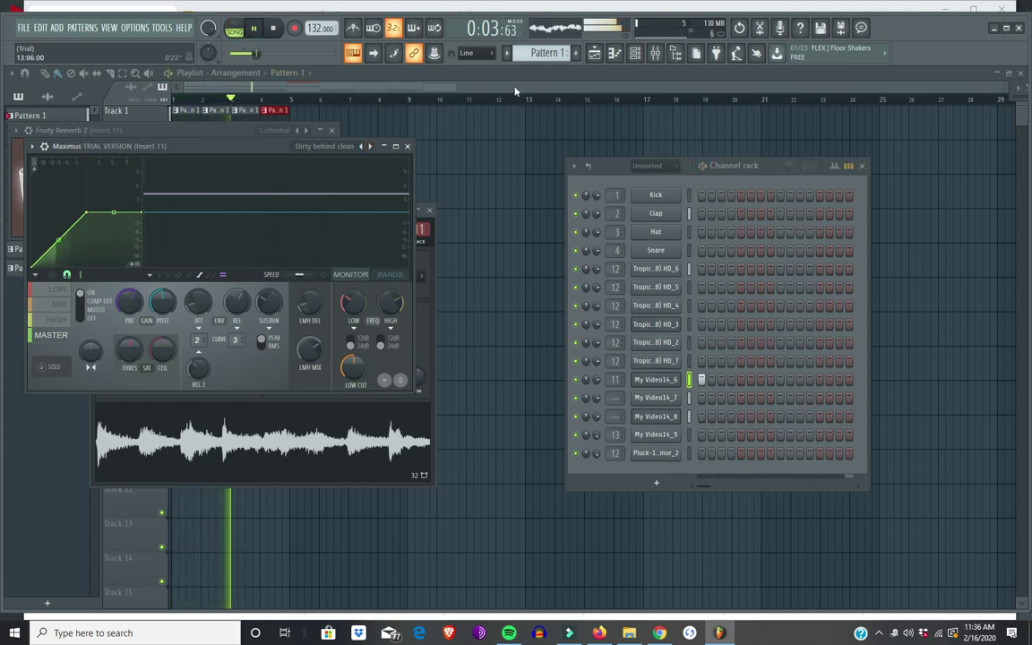
Set the system speaker volume to 98 and close the open plugin and channel windows
left_click(909, 632)
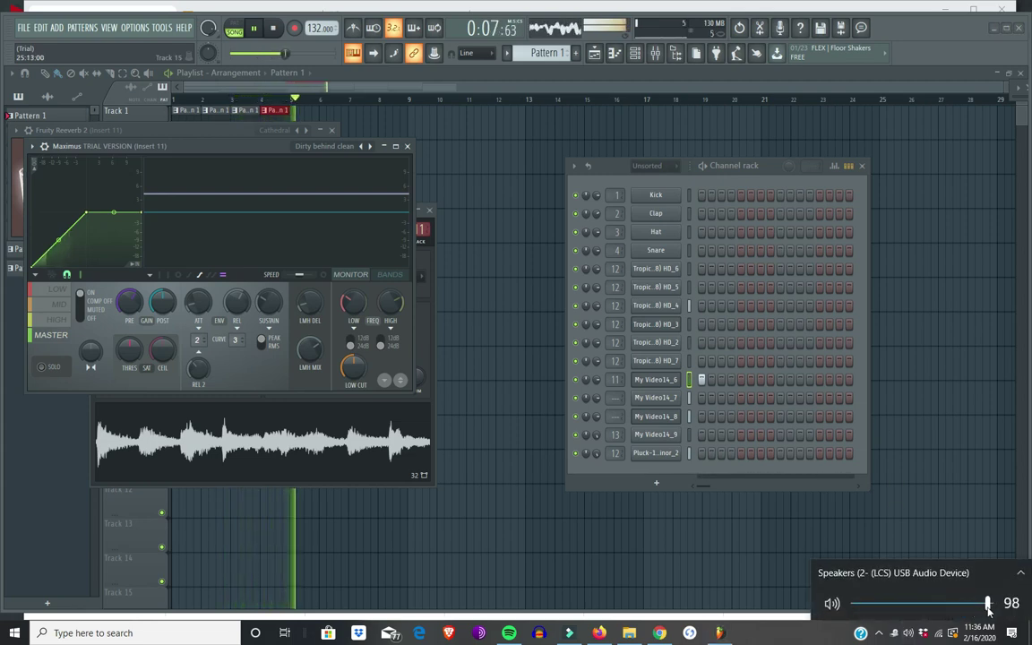
left_click(439, 80)
key("F12")
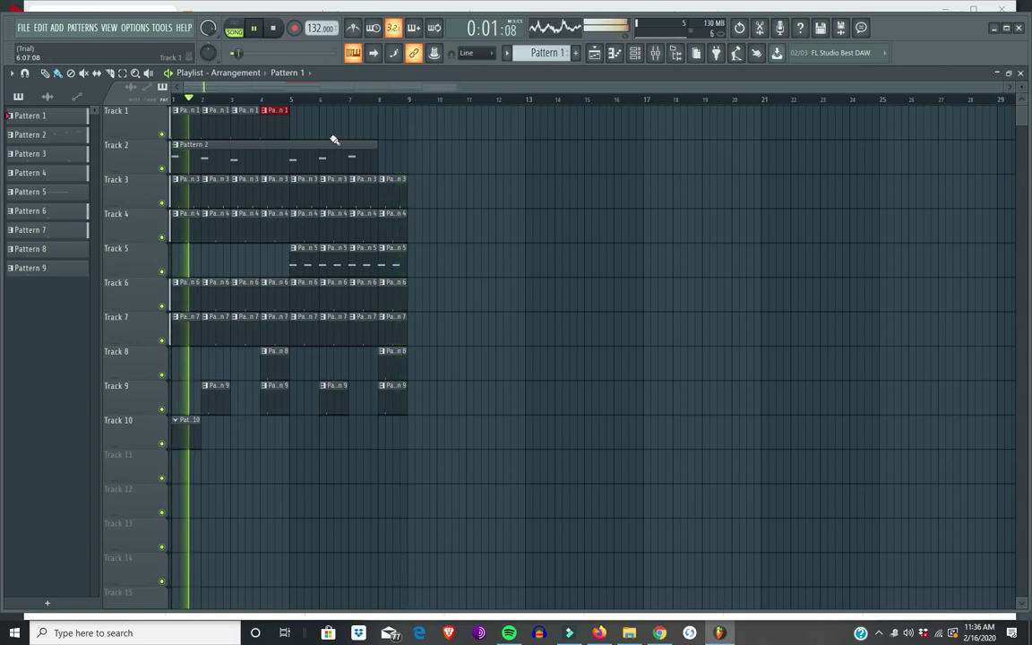
Listen to the arrangement while examining Pattern 10 in the channel rack and the Tropic Thunder HD_7 sampler settings
key("F7")
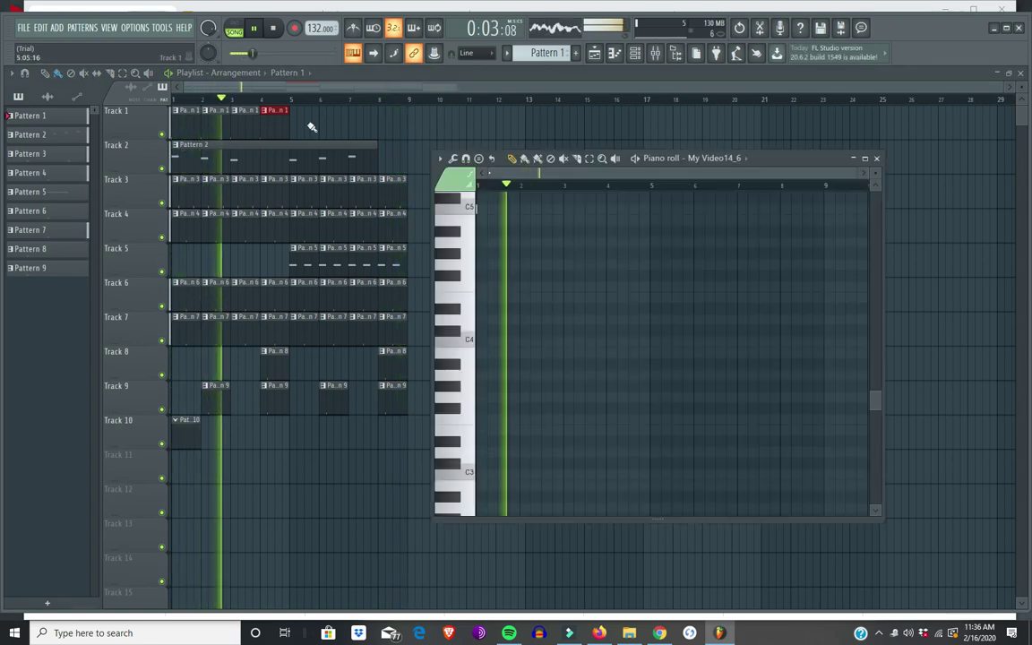
left_click(624, 57)
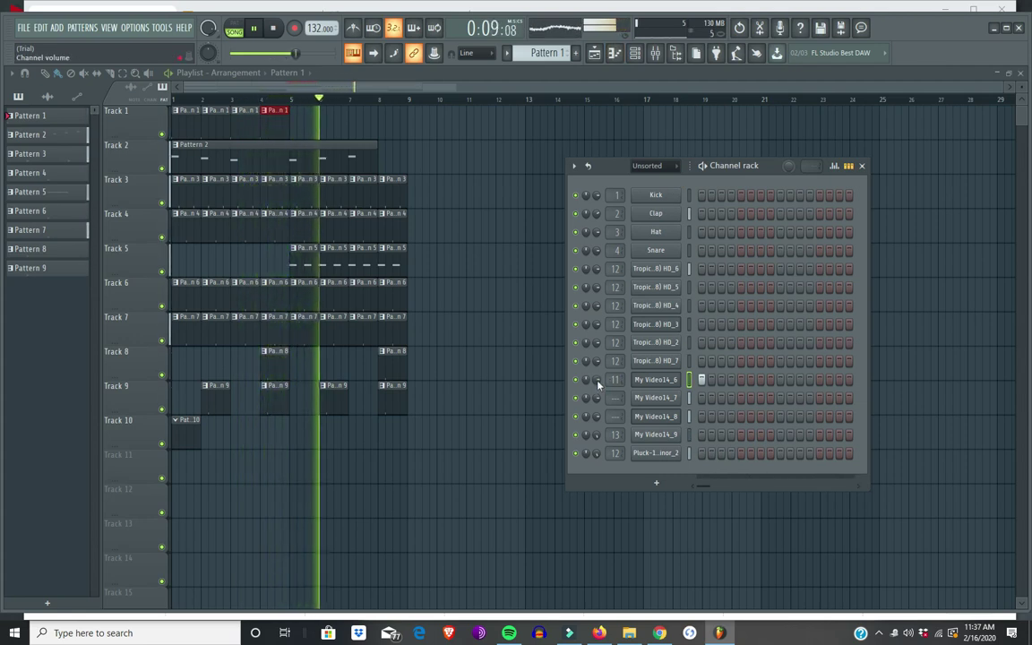
left_click_drag(301, 54, 327, 54)
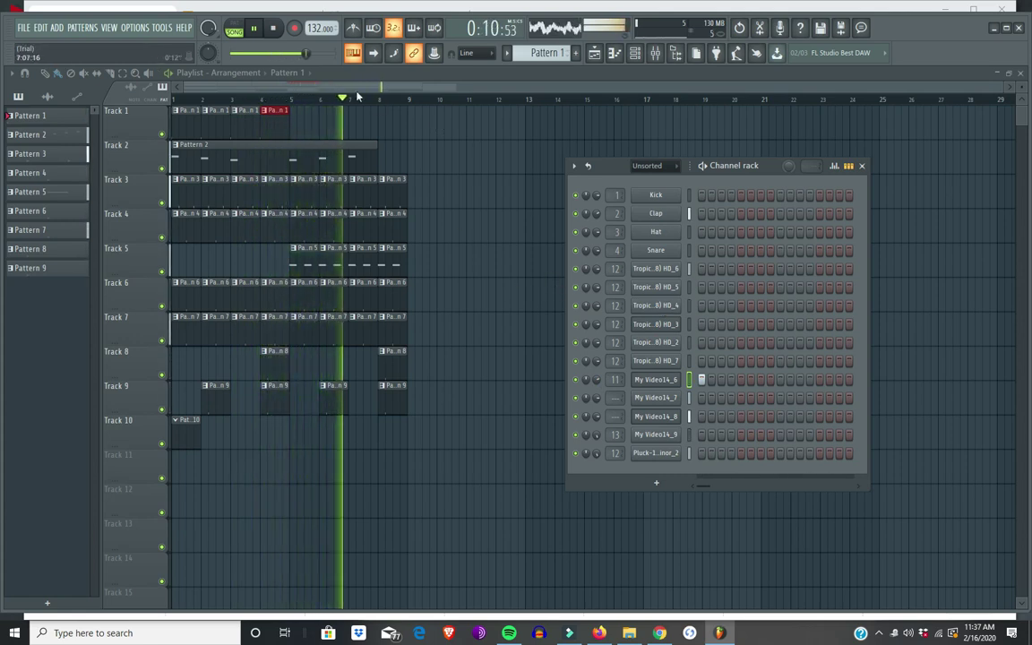
left_click(189, 431)
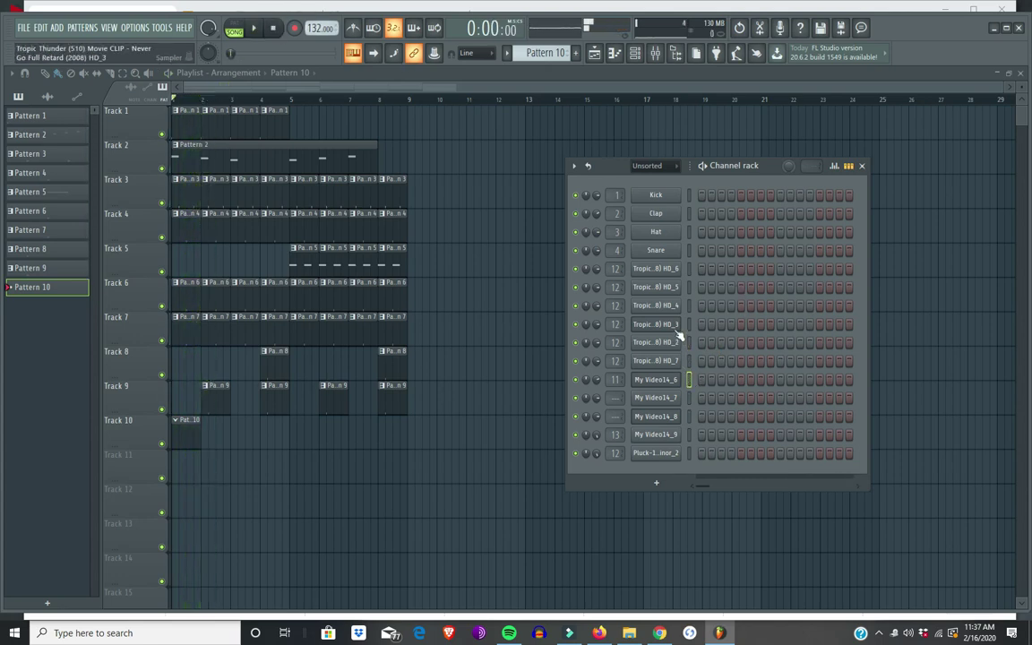
left_click(654, 360)
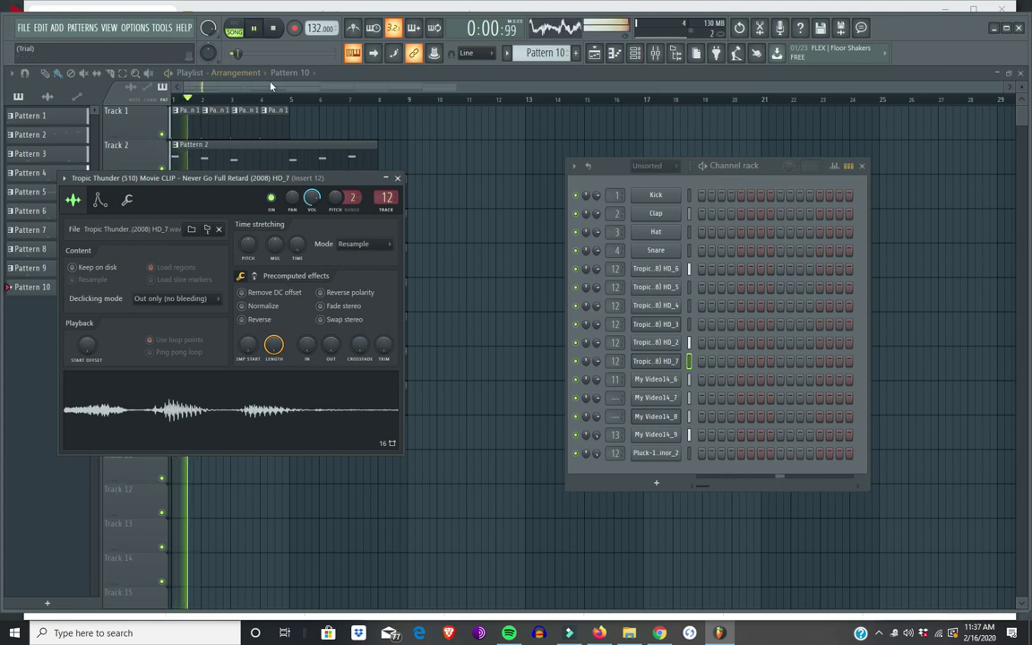
key("F12")
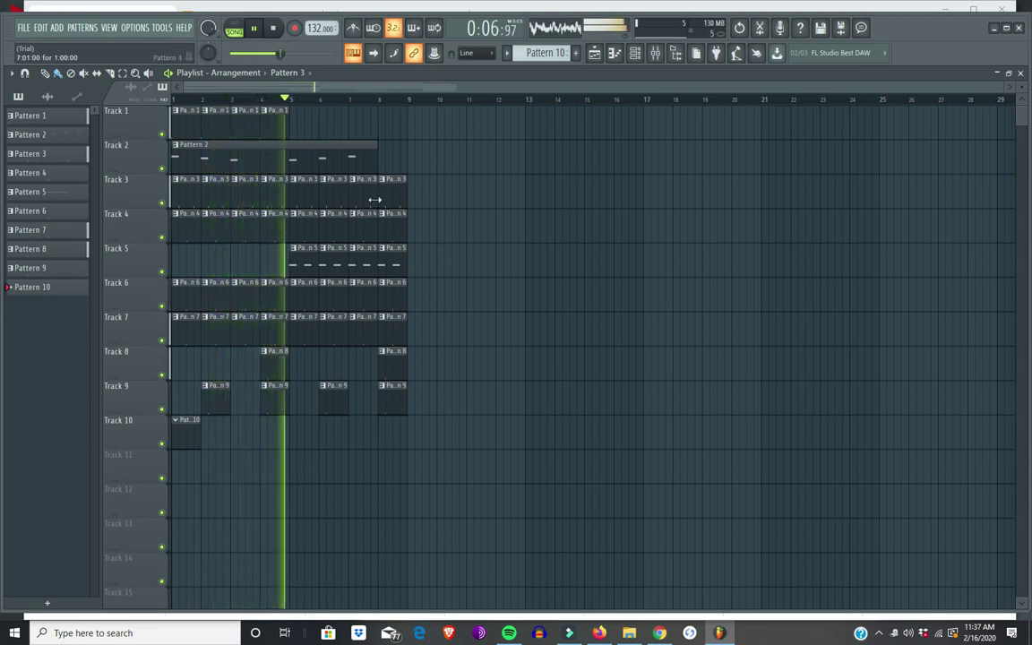
Fill Track 3 with consecutive Pattern 3 clips from bar 9 through about bar 113
left_click_drag(411, 202, 1017, 203)
left_click_drag(824, 85, 869, 86)
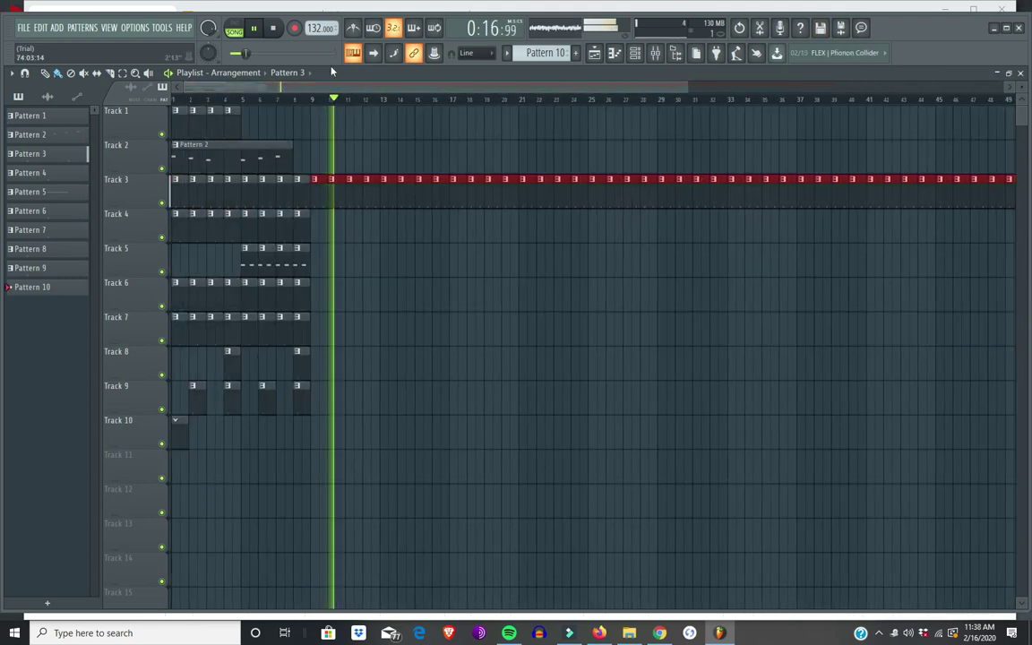
left_click_drag(686, 84, 861, 85)
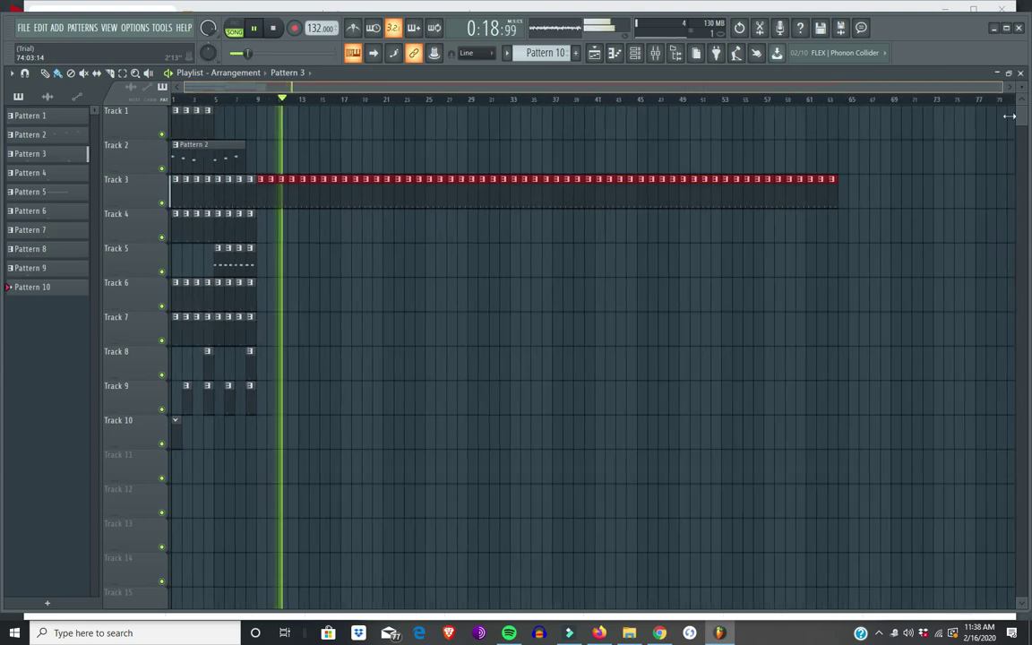
left_click(810, 100)
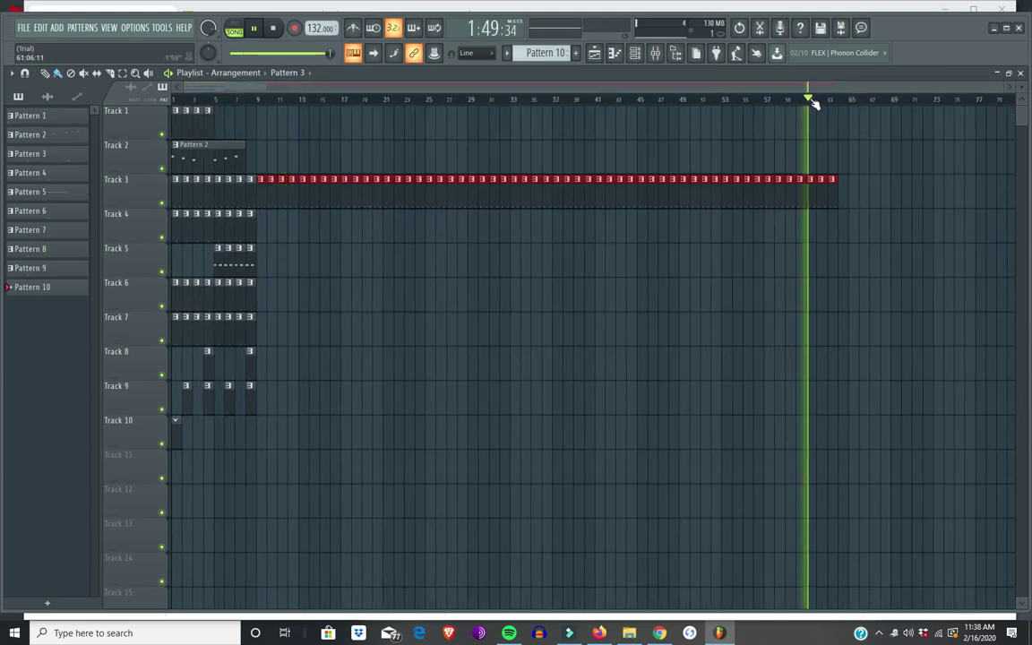
left_click_drag(844, 203, 990, 234)
left_click(962, 99)
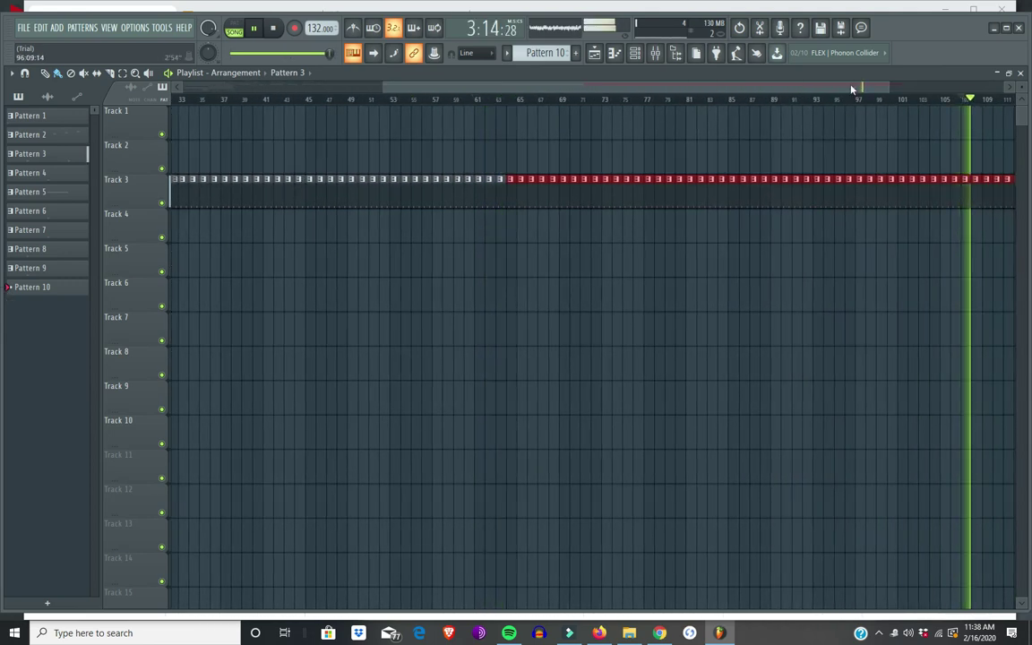
left_click_drag(854, 87, 25, 76)
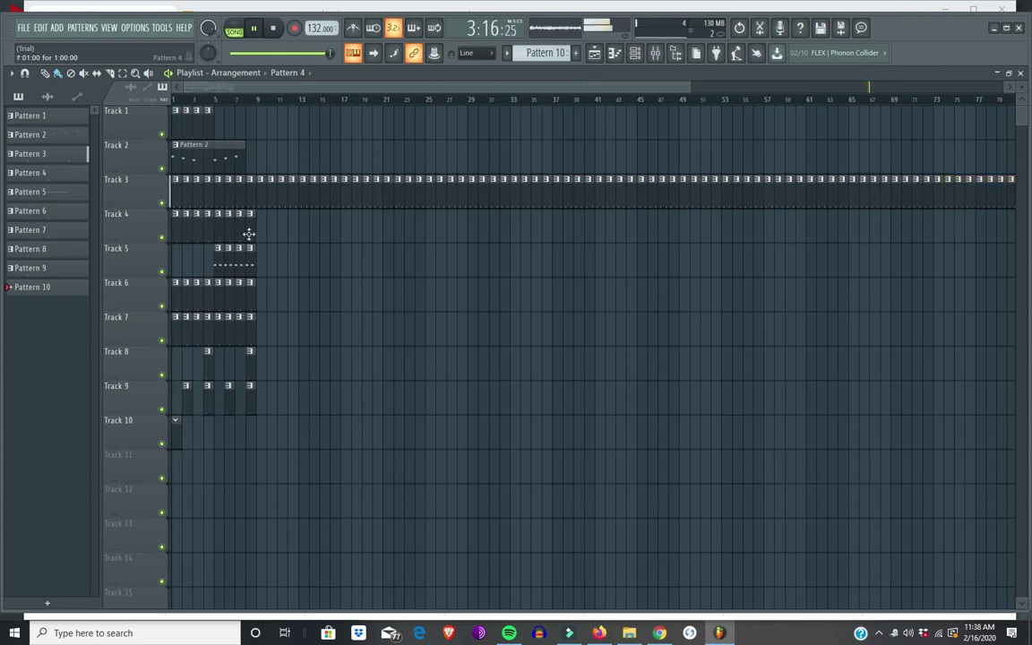
Fill Track 4 with Pattern 4 clips and Track 6 with Pattern 6 clips from bar 9 to beyond bar 113
left_click_drag(260, 240, 1008, 224)
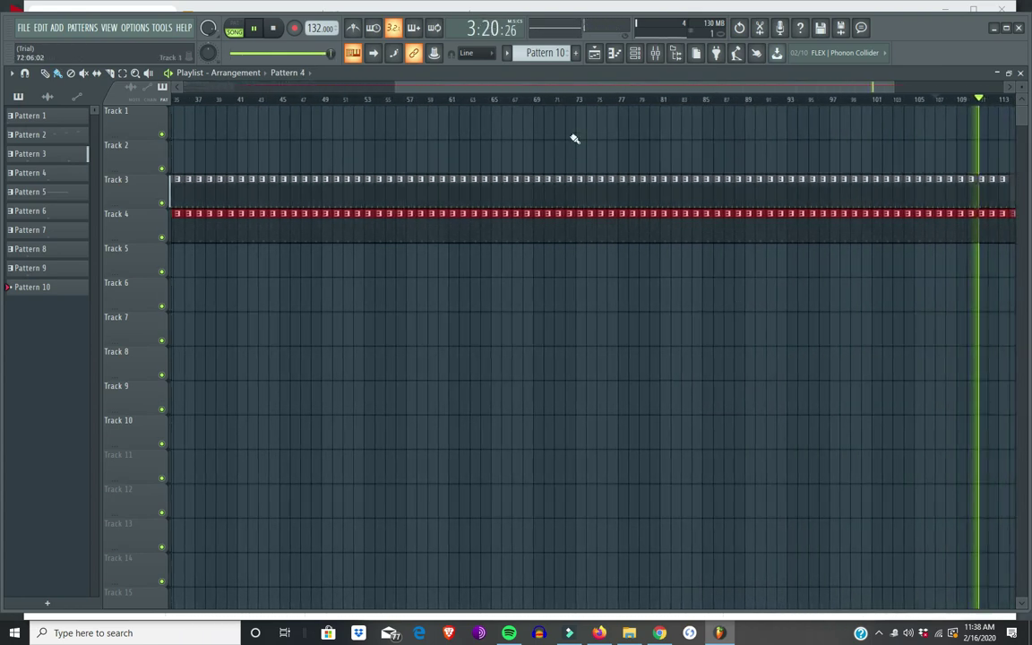
left_click_drag(678, 87, 179, 206)
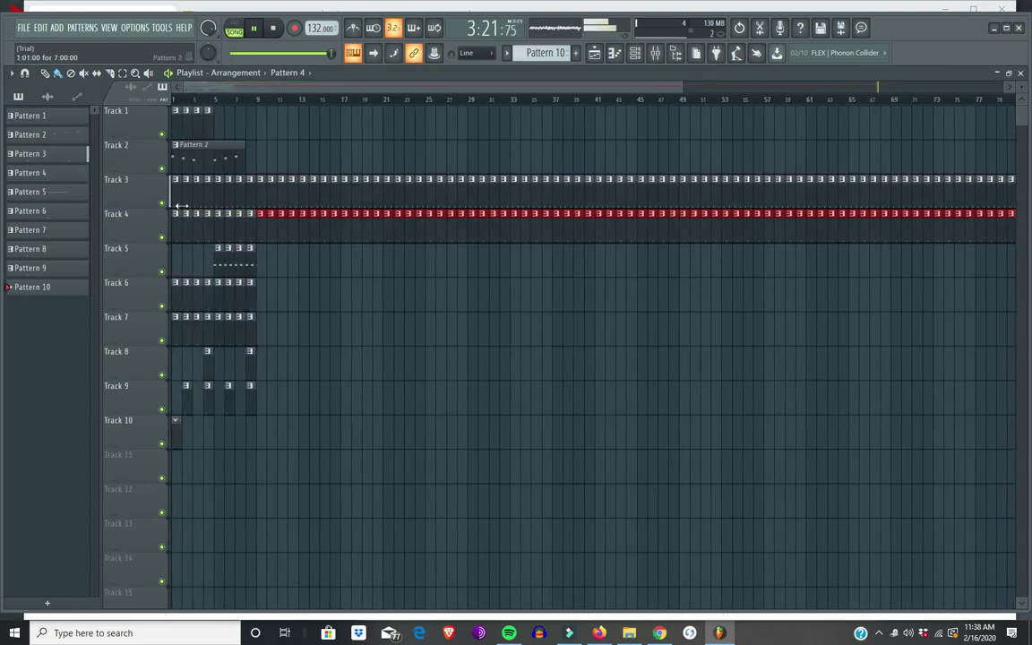
left_click(236, 293)
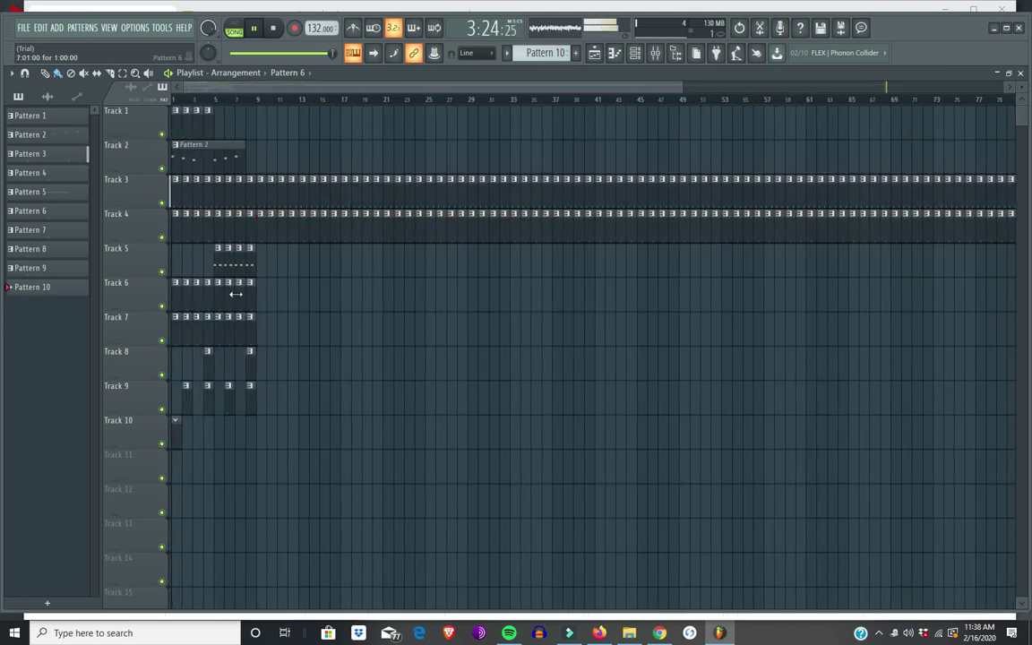
key("ctrl+v")
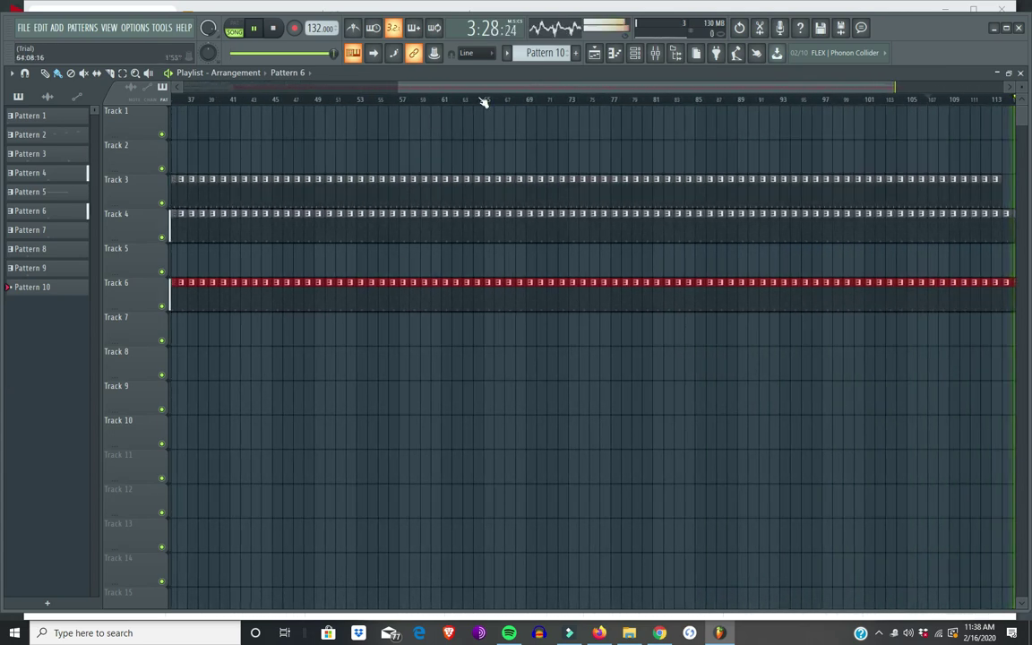
left_click_drag(482, 90, 7, 114)
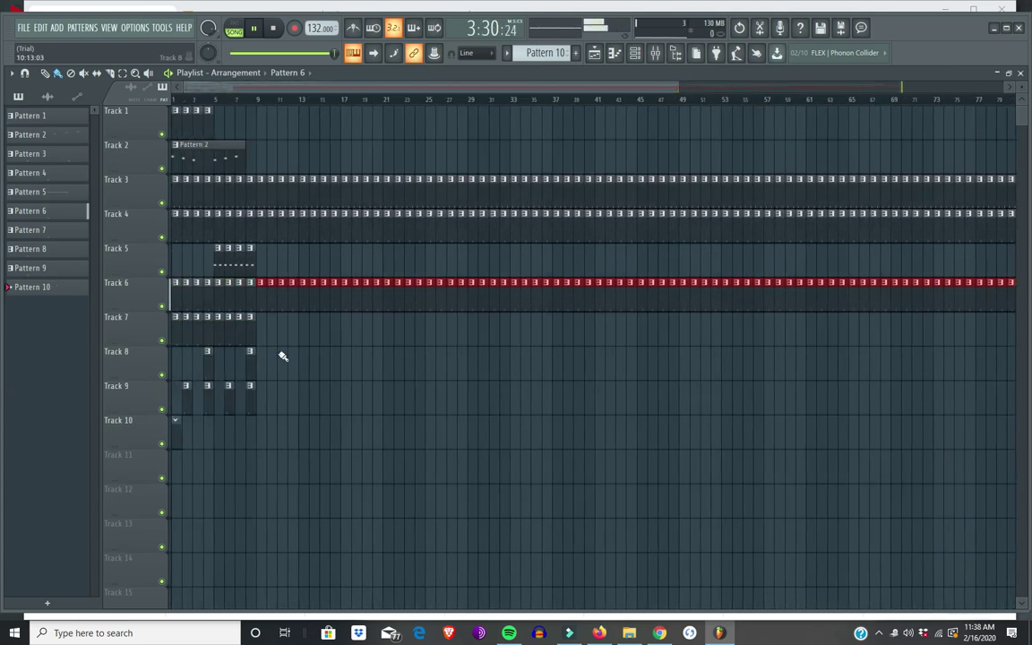
Fill Track 7 with consecutive Pattern 7 clips from bar 9 to beyond bar 113
key("ctrl+z")
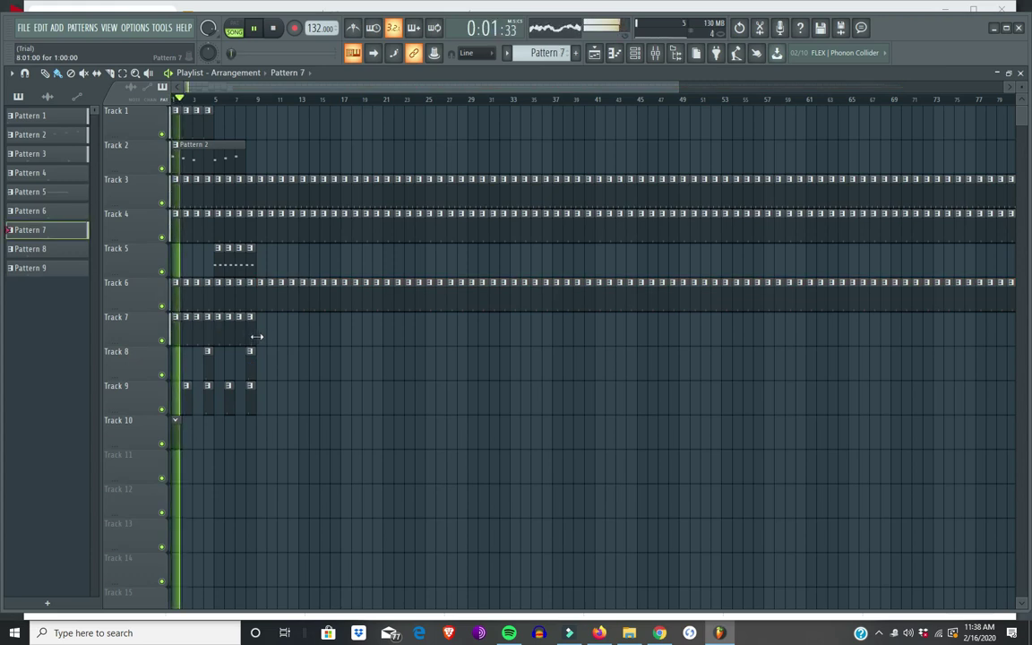
mouse_move(262, 344)
left_mouse_down()
mouse_move(823, 405)
mouse_move(1012, 395)
left_mouse_up()
left_click_drag(4, 460, 1017, 455)
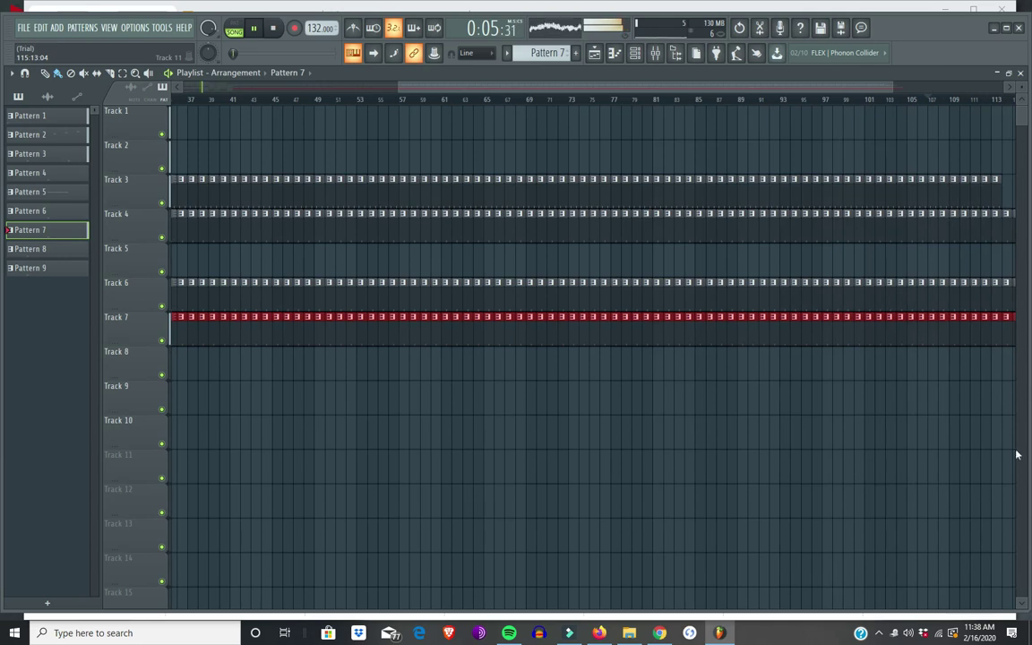
left_click_drag(719, 90, 303, 96)
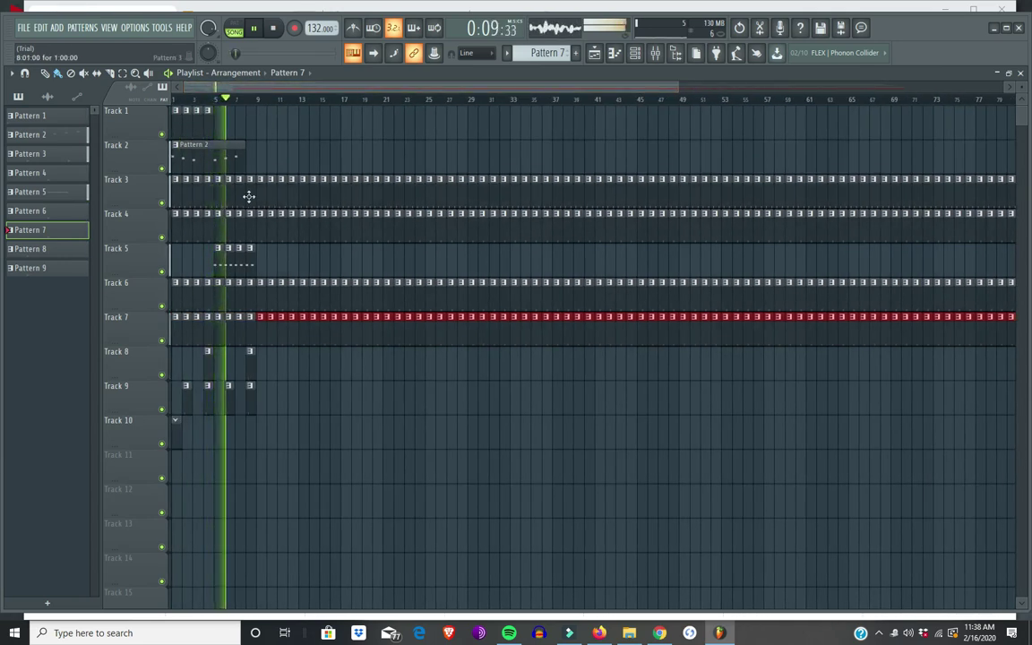
Duplicate the Pattern 2 clip end to end along Track 2, from bar 8 to beyond bar 79
left_click(242, 167)
key("ctrl+b")
key("ctrl+b")
key("ctrl+b")
key("ctrl+b")
key("ctrl+b")
key("ctrl+b")
key("ctrl+b")
key("ctrl+b")
key("ctrl+b")
key("ctrl+b")
key("ctrl+b")
key("ctrl+b")
left_click_drag(686, 86, 870, 84)
left_click_drag(782, 88, 357, 104)
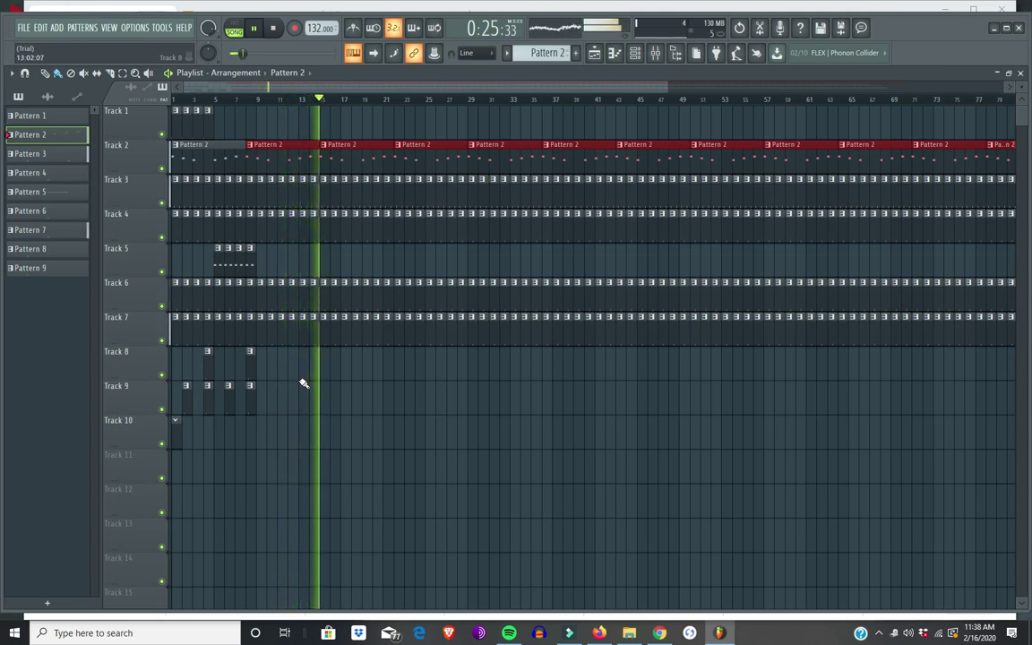
Place Pattern 8 clips on Track 8 every four bars from bar 12 through bar 40
left_click_drag(299, 373, 242, 368)
left_click(250, 368)
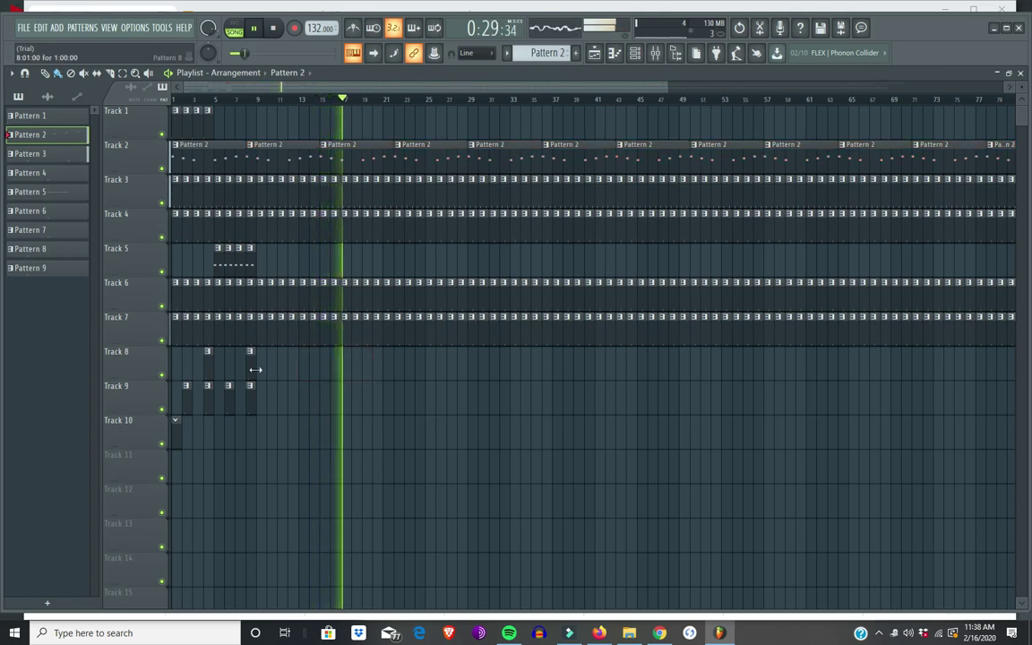
left_click(293, 354)
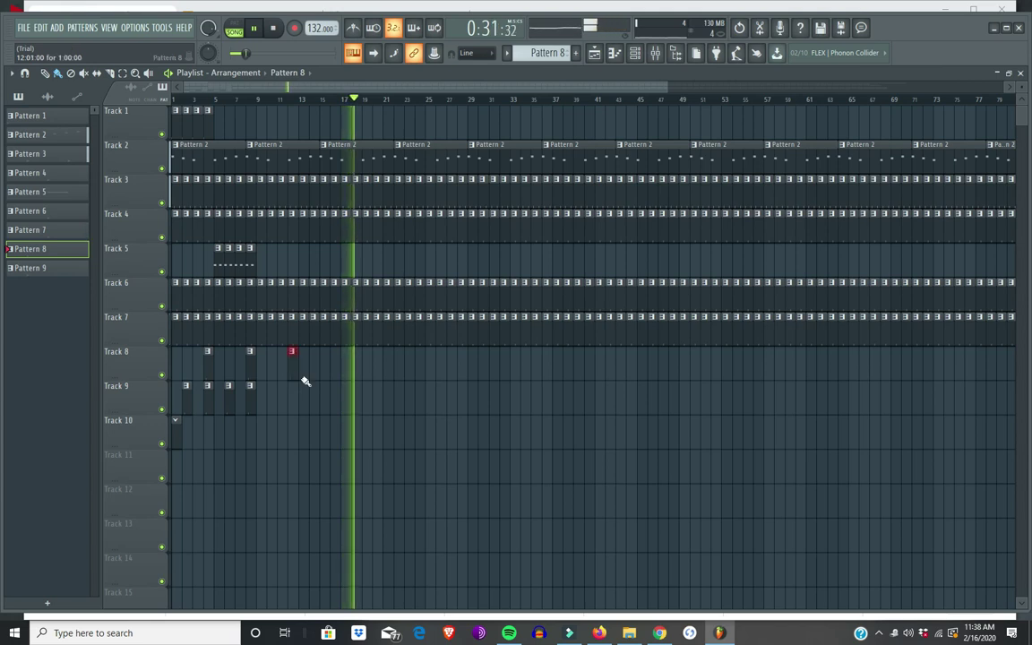
left_click(334, 377)
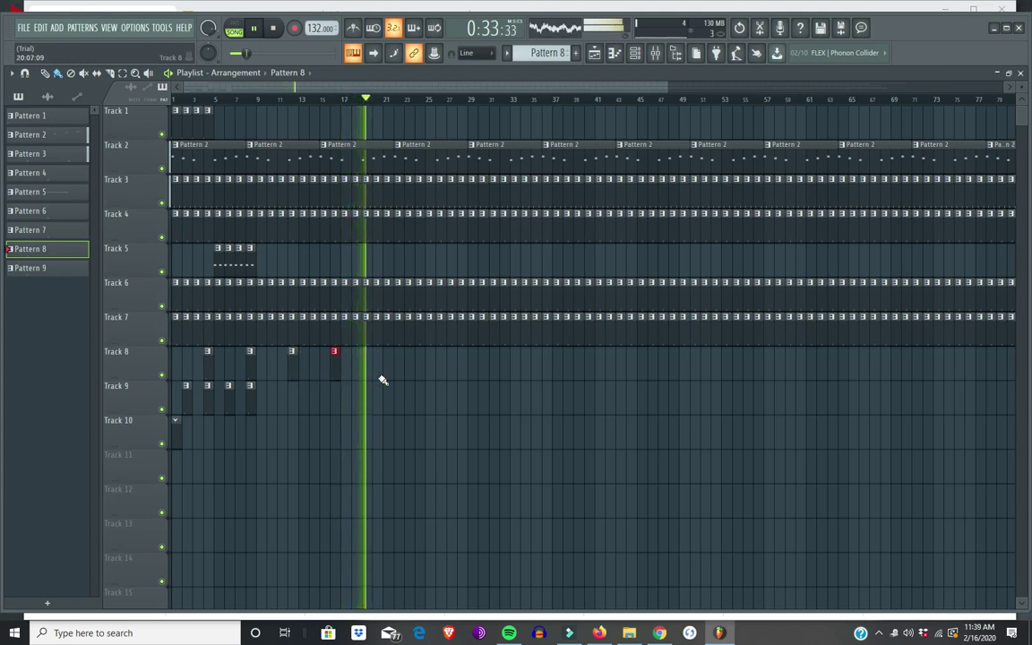
left_click(376, 378)
left_click(418, 378)
left_click(462, 376)
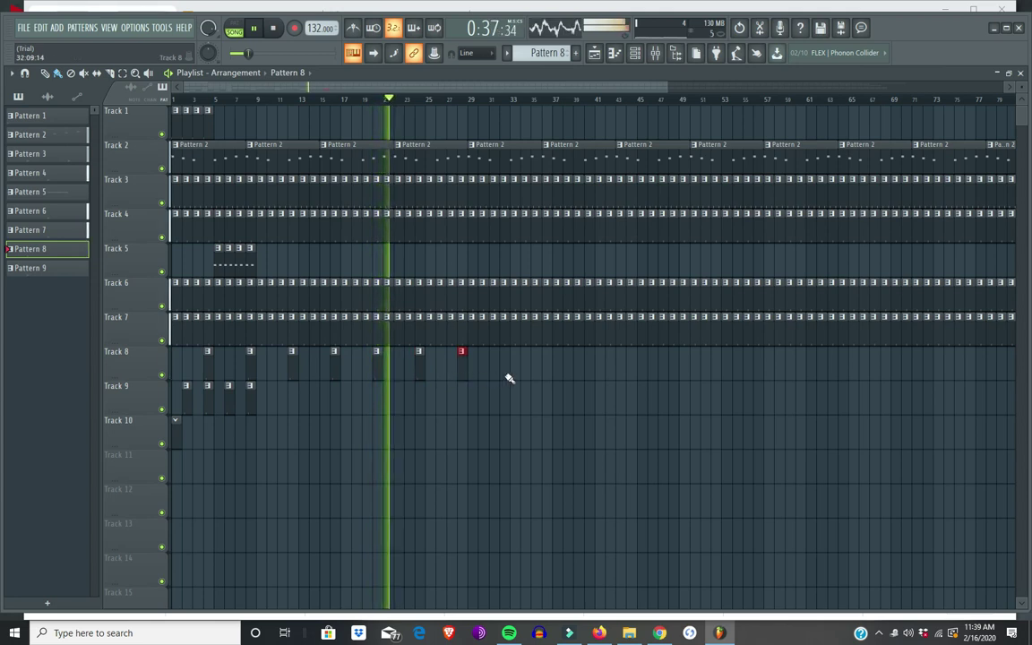
left_click(504, 376)
left_click(546, 375)
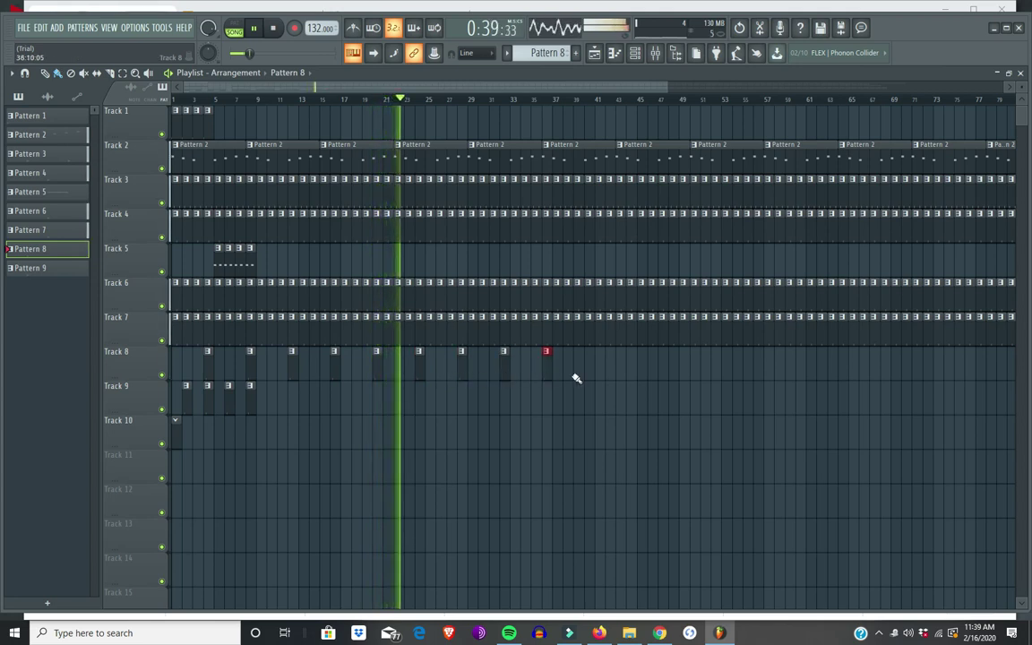
left_click(587, 376)
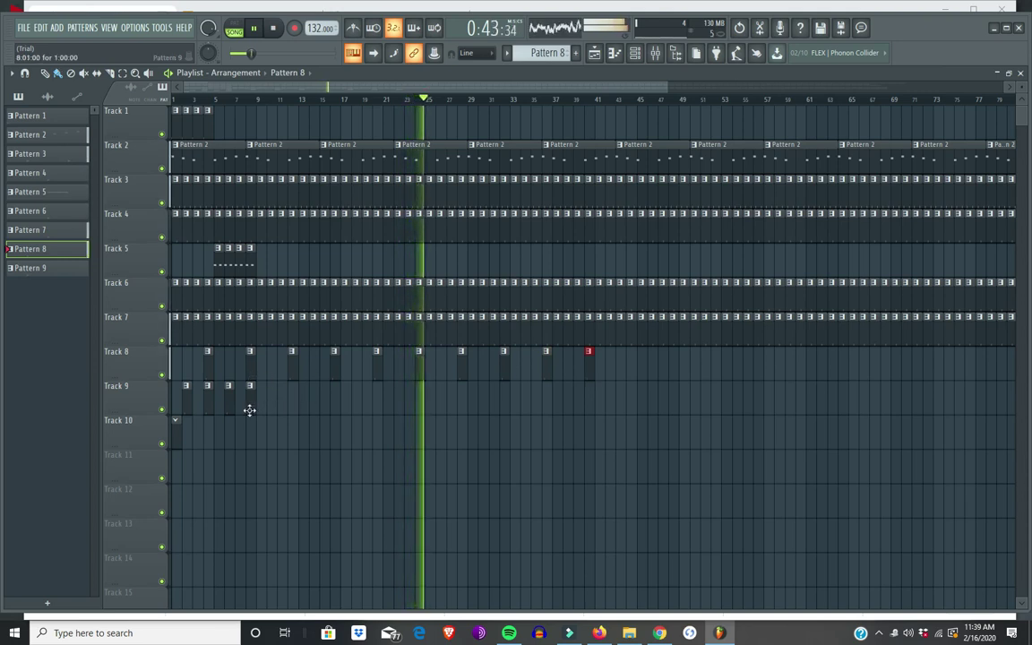
Fill Track 9 with Pattern 9 clips from bar 9 to bar 89 and delete the odd-bar clips up to bar 79
left_click_drag(260, 408, 1016, 408)
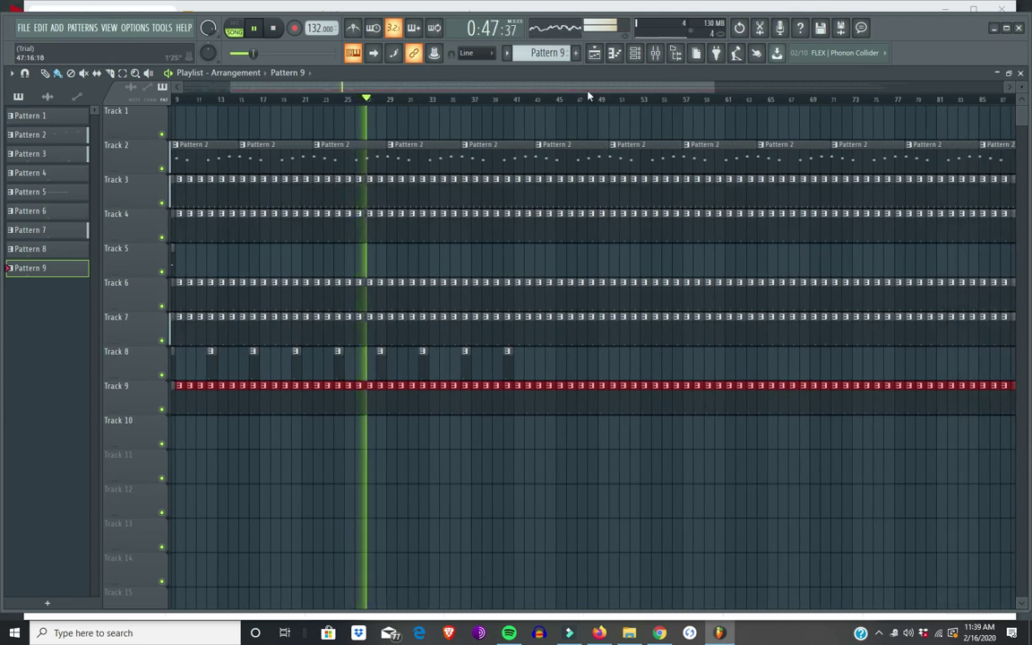
scroll(529, 79, "left", 2)
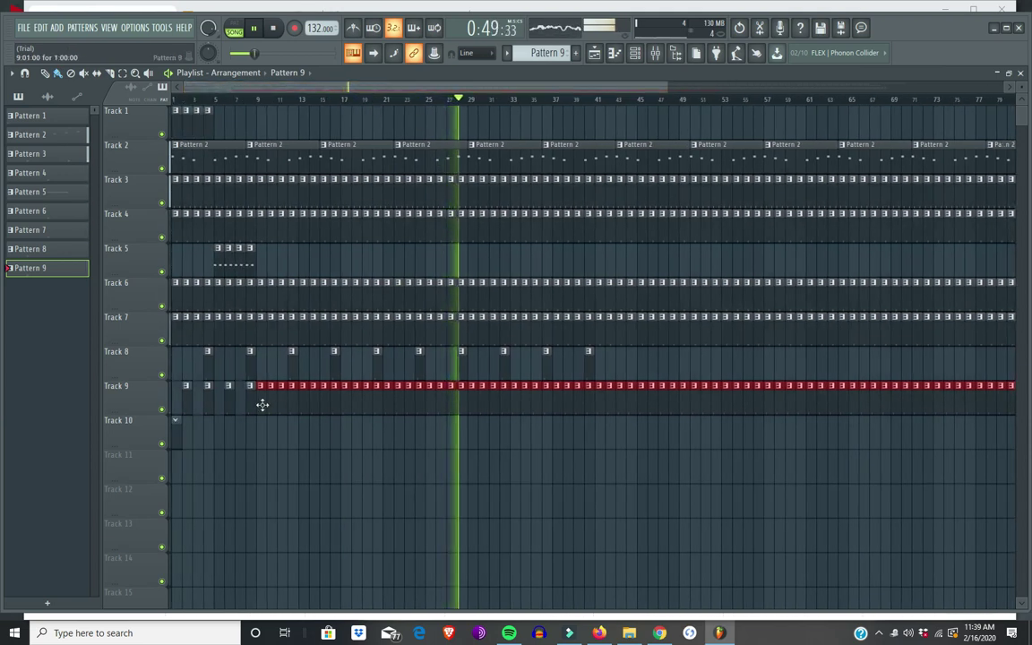
mouse_move(263, 405)
left_mouse_down()
mouse_move(411, 415)
mouse_move(485, 406)
left_mouse_up()
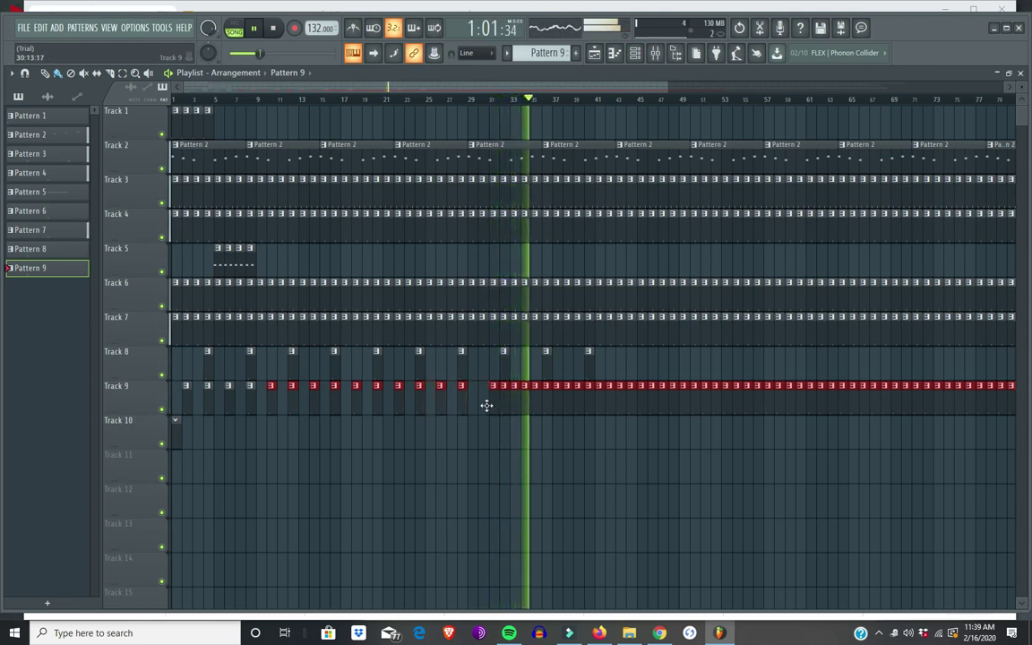
left_click(506, 402)
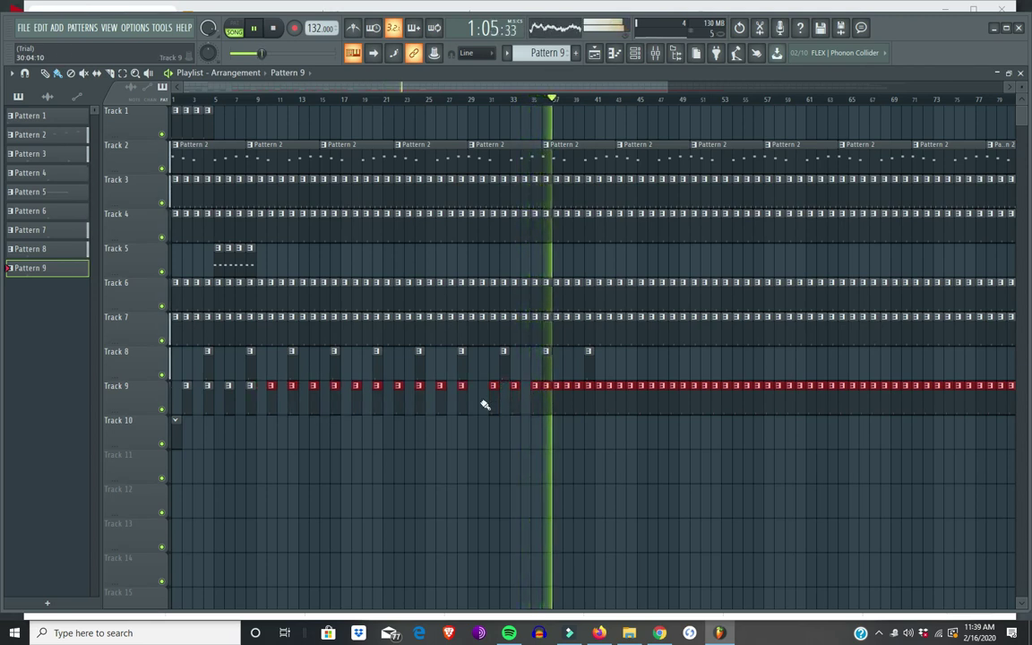
left_click(488, 402)
right_click(491, 401)
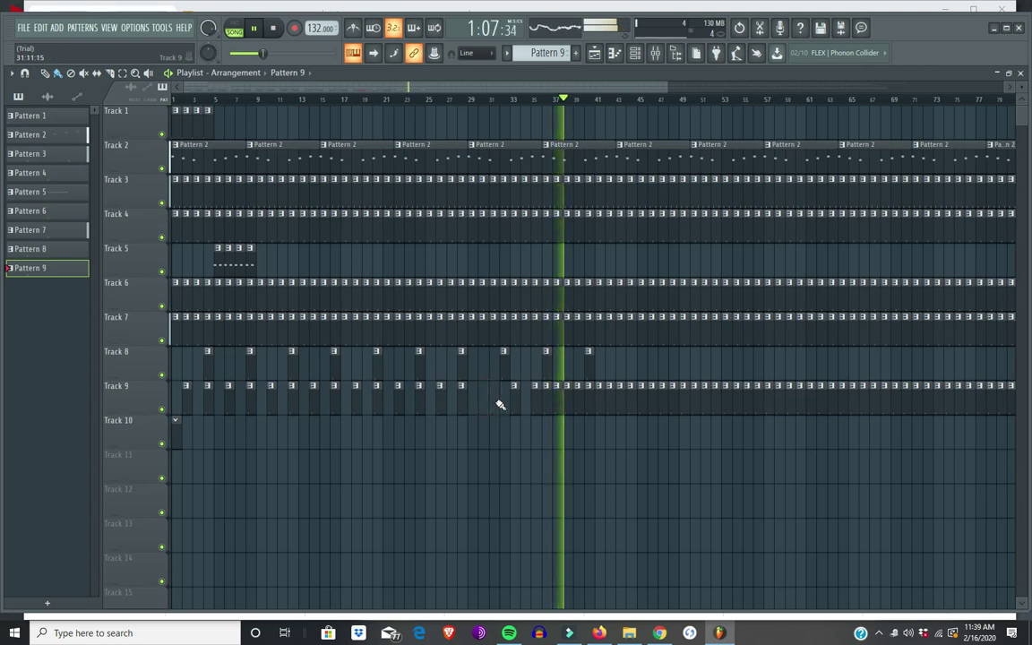
mouse_move(514, 402)
left_mouse_down()
mouse_move(488, 405)
mouse_move(543, 400)
mouse_move(525, 403)
left_mouse_up()
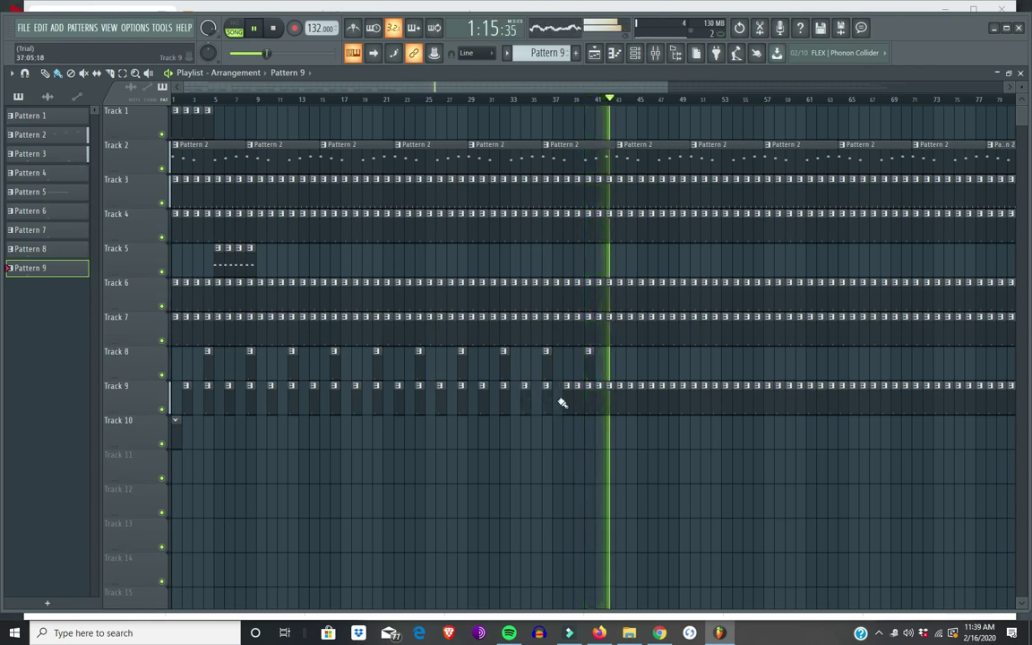
left_click_drag(572, 396, 1026, 409)
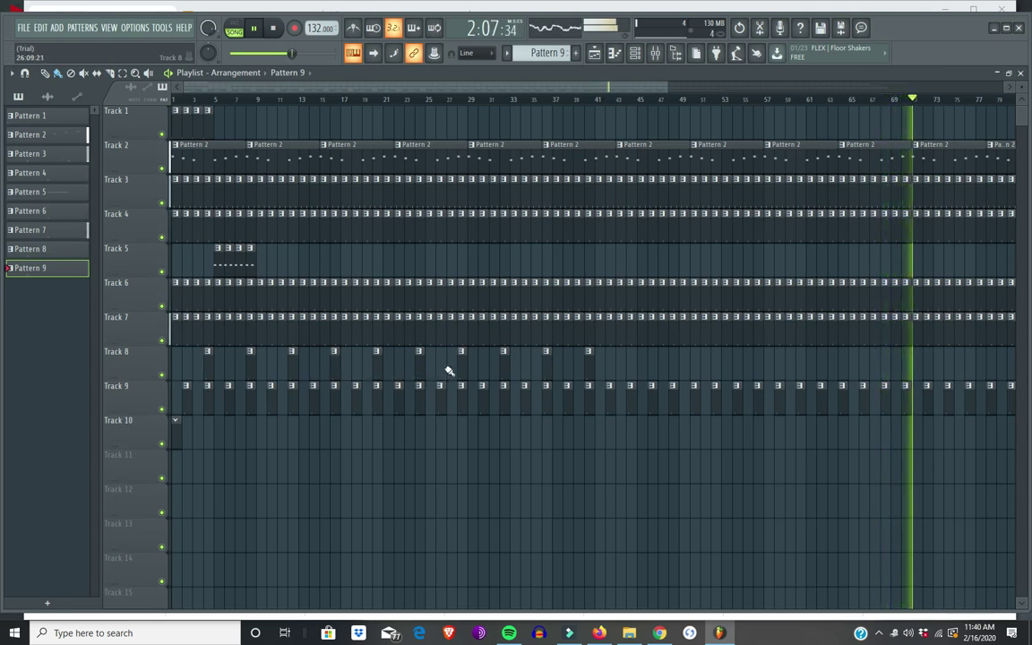
Delete the Track 8 clip at bar 32 and add Pattern 8 clips at bars 44 and 48
right_click(504, 365)
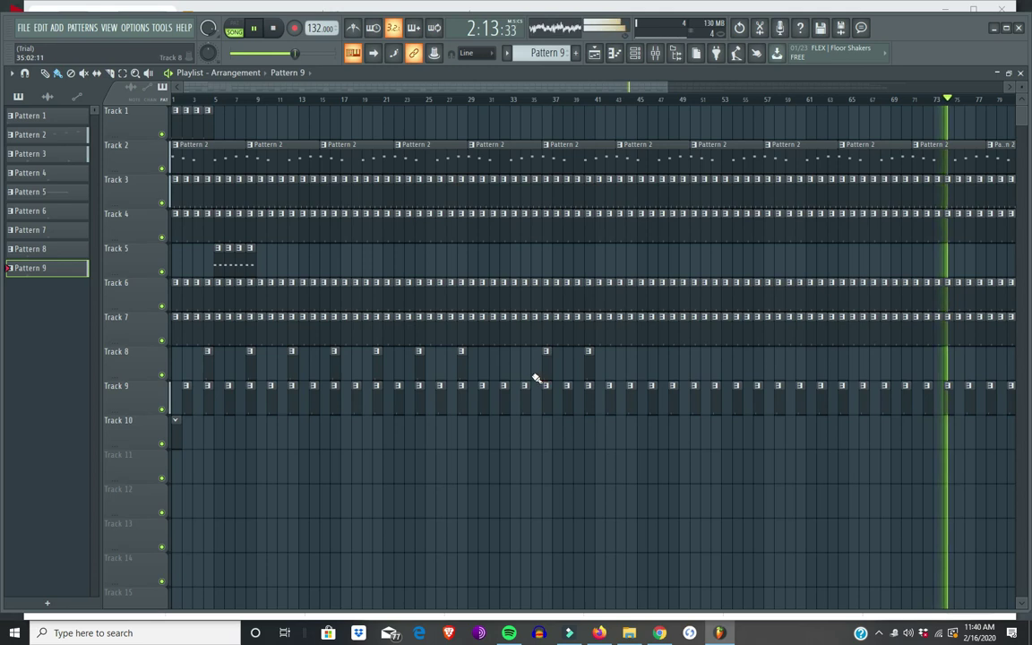
key("KP_Subtract")
left_click(629, 377)
left_click(672, 376)
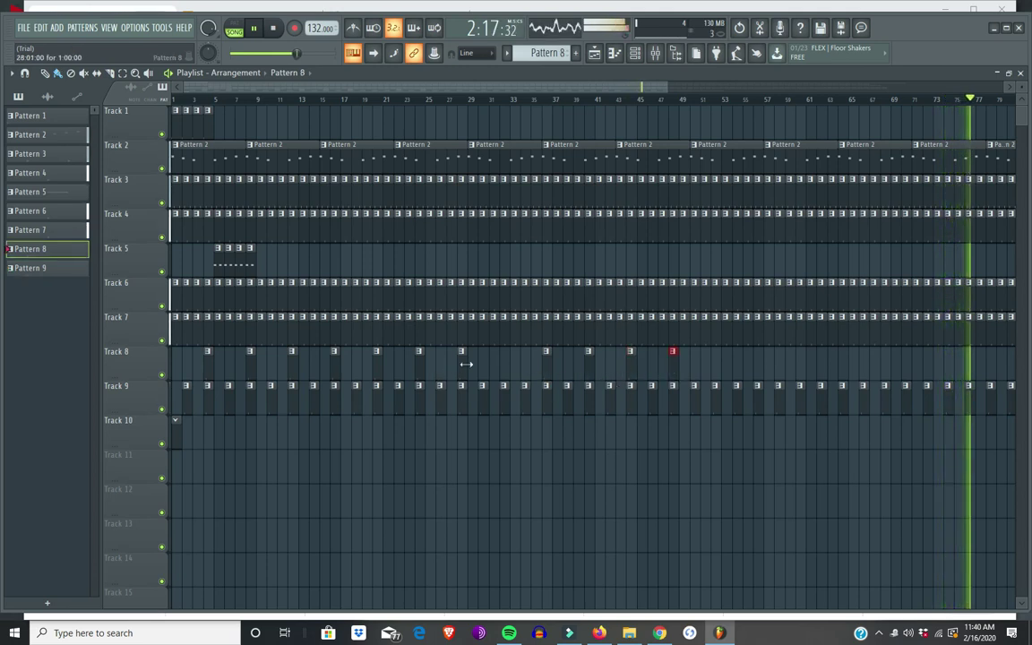
Delete the Pattern 8 clips on Track 8 at bars 4, 12, 16, 20, 24 and 28
right_click(461, 372)
right_click(419, 372)
right_click(377, 372)
right_click(334, 372)
right_click(292, 372)
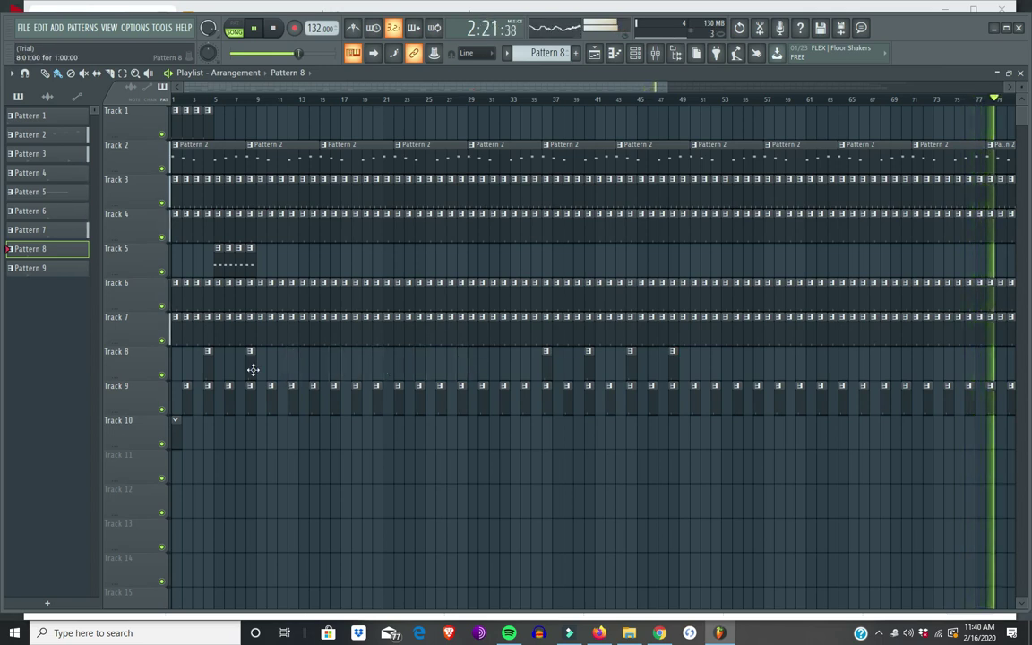
right_click(205, 372)
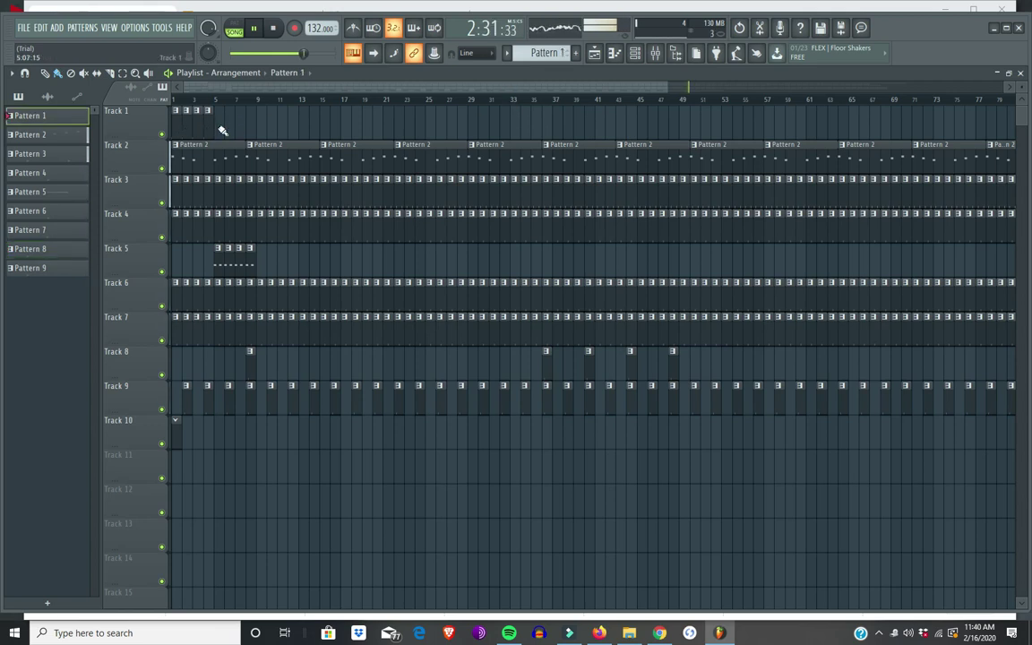
Fill Track 1 with consecutive Pattern 1 clips from bar 5 through bar 113
mouse_move(220, 129)
left_mouse_down()
mouse_move(818, 140)
mouse_move(1021, 106)
mouse_move(1027, 90)
left_mouse_up()
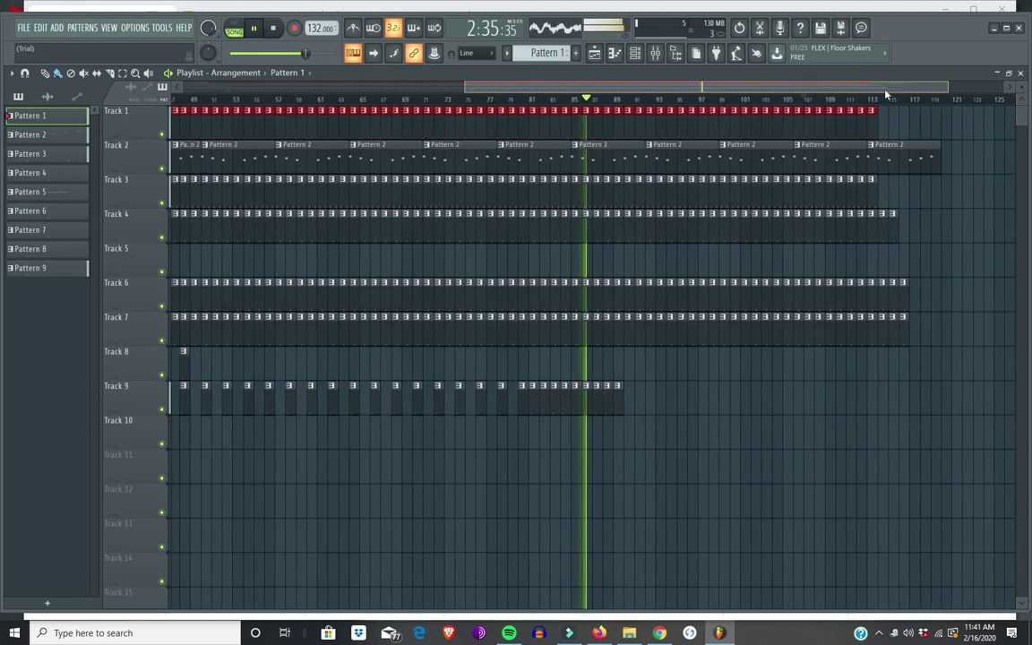
Delete the Pattern 9 clips on Track 9 at the odd bars from 81 through 89
right_click(534, 408)
right_click(552, 411)
right_click(574, 410)
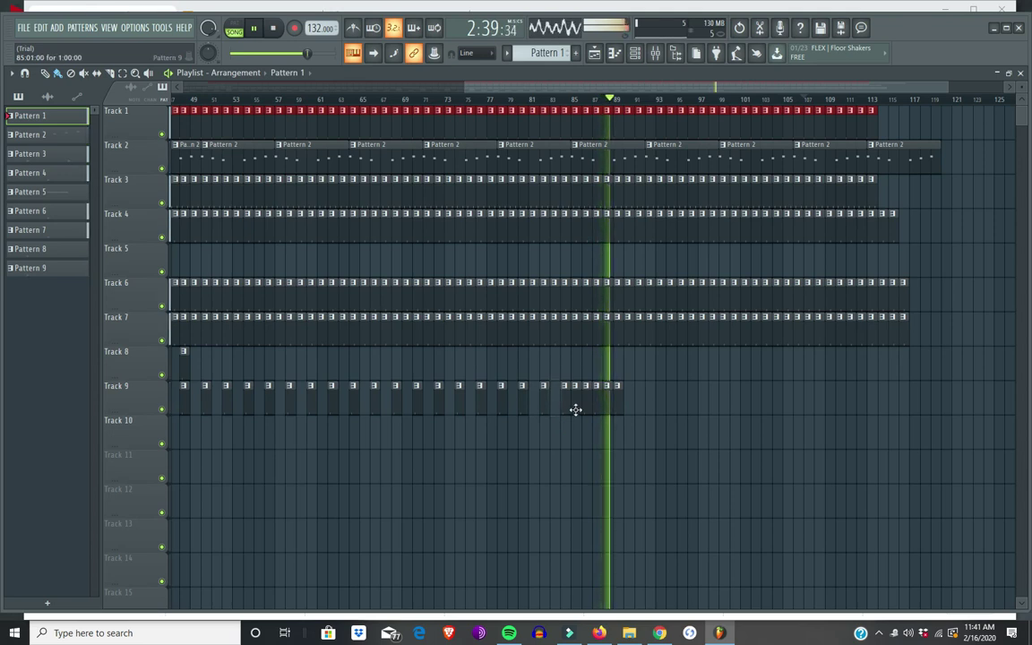
right_click(597, 410)
right_click(618, 410)
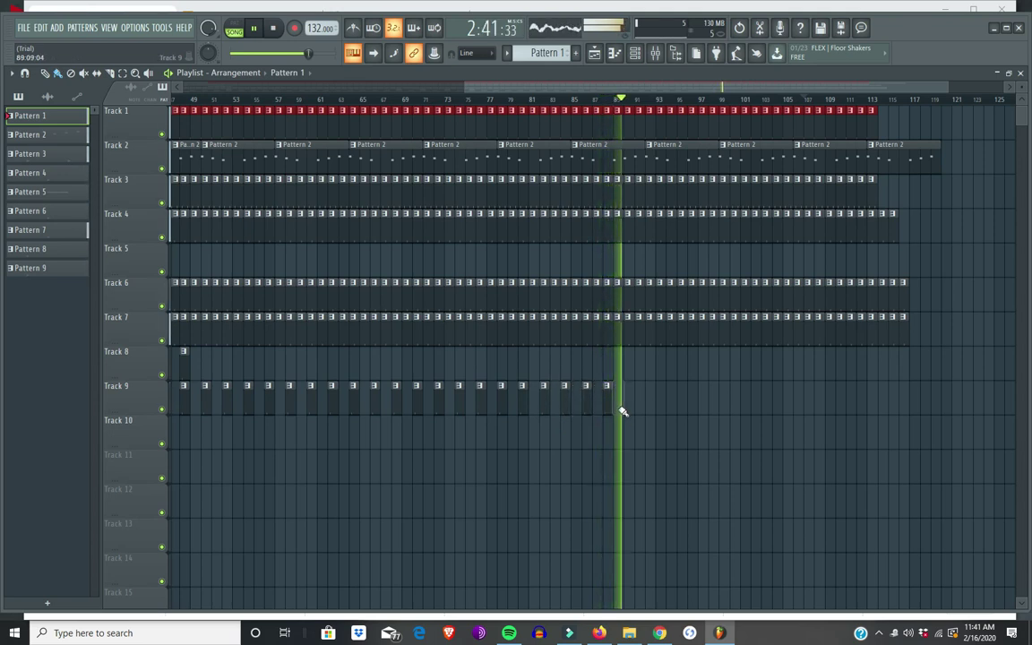
Continue the alternating Pattern 9 clips on Track 9 every two bars from bar 90 through bar 120
left_click(628, 413)
left_click(647, 411)
left_click(672, 411)
left_click(694, 411)
left_click(713, 412)
left_click(733, 412)
left_click(755, 413)
left_click(776, 411)
left_click(794, 412)
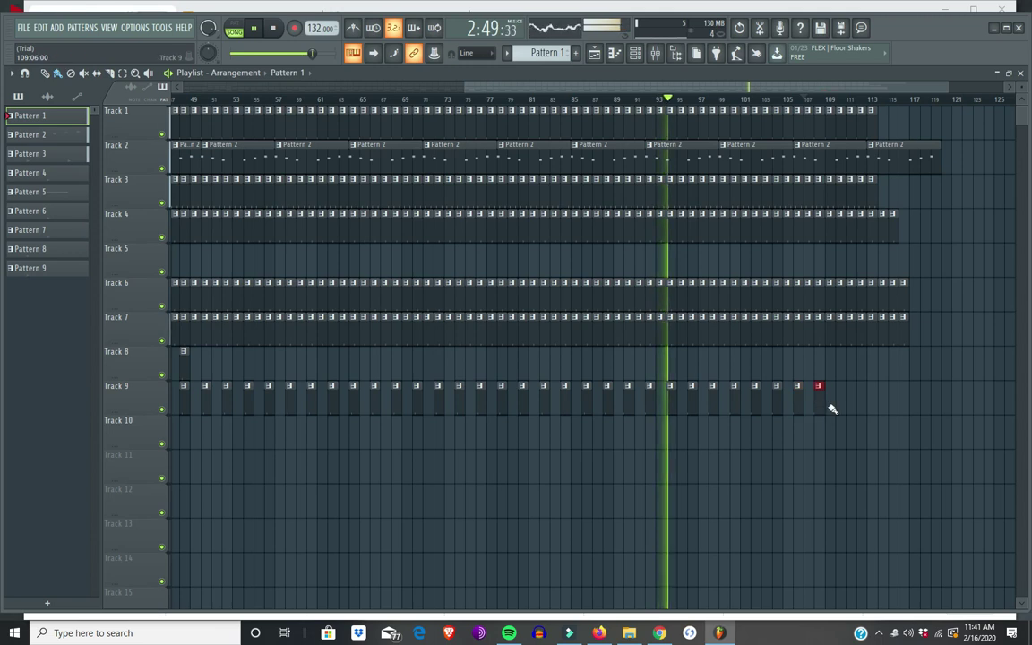
left_click(840, 411)
left_click(860, 411)
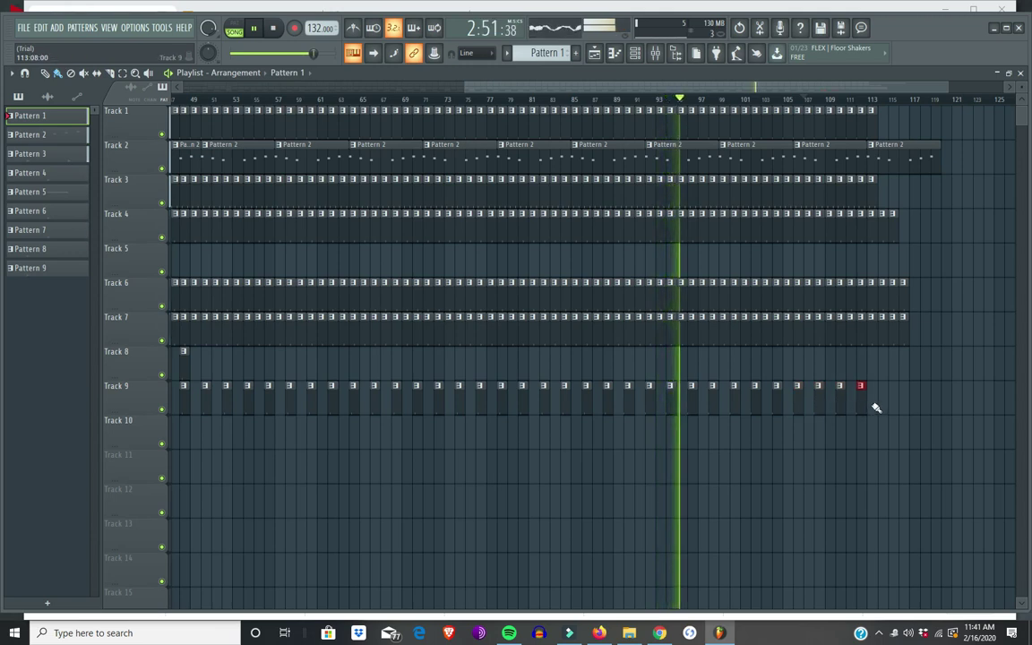
left_click(881, 409)
left_click(901, 409)
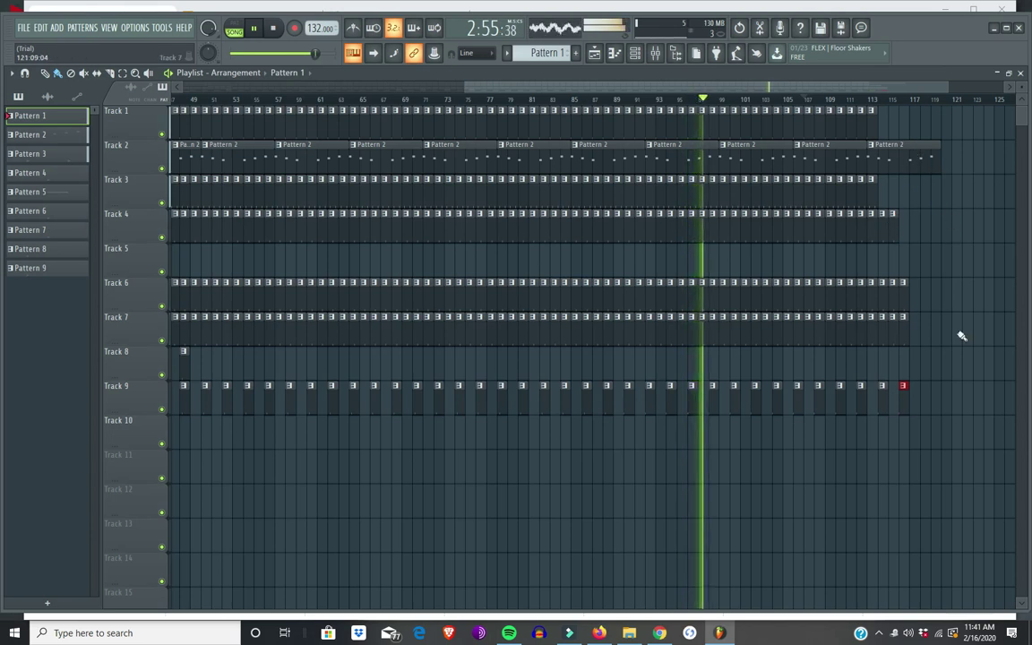
left_click(924, 411)
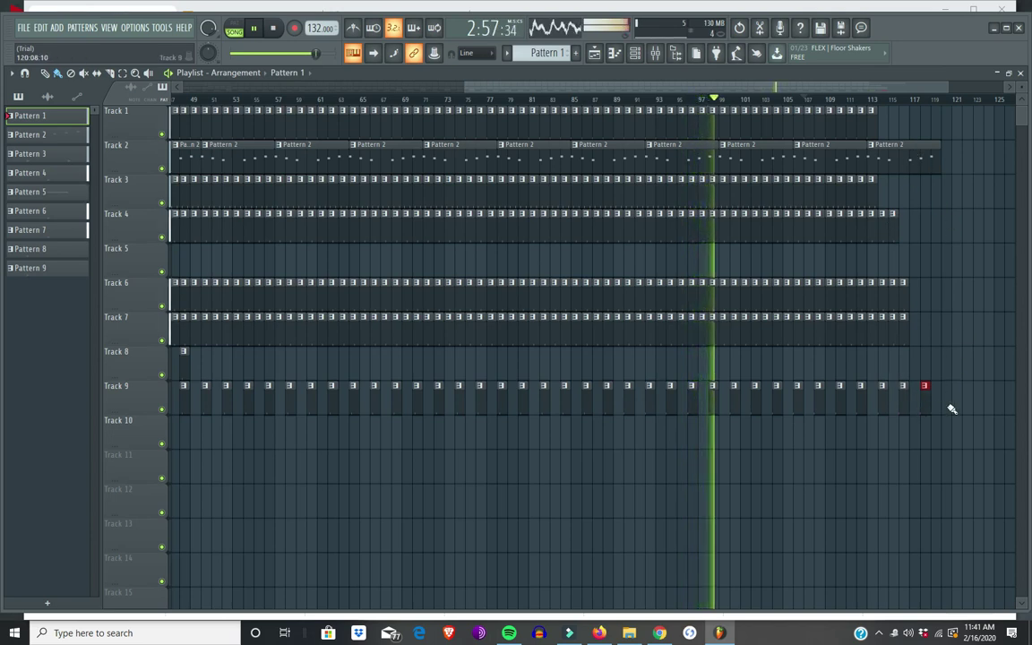
left_click(945, 410)
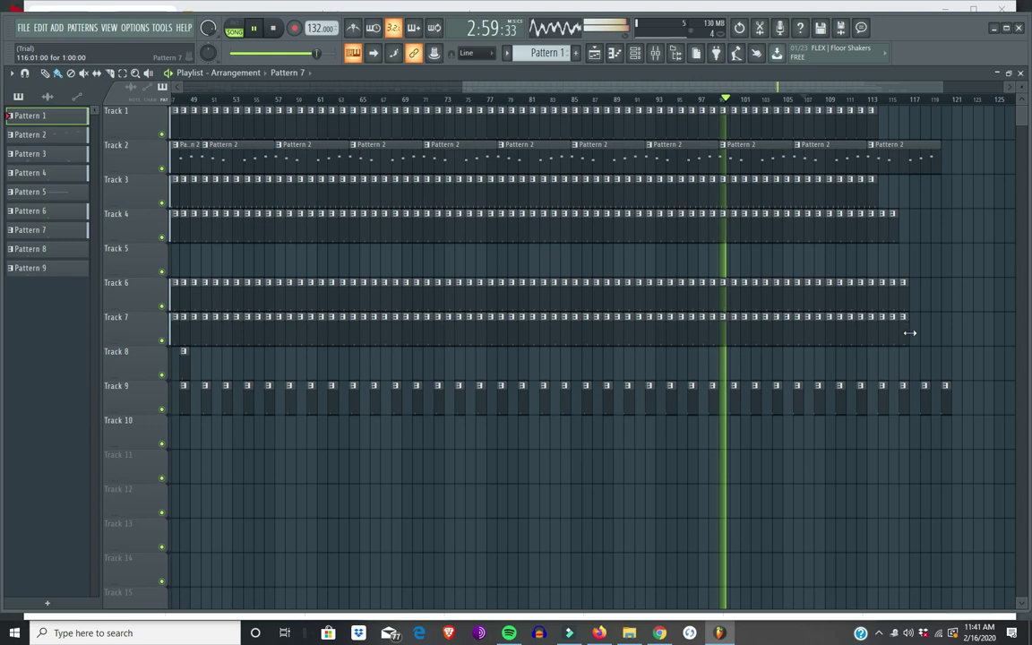
Extend the Pattern 7 clips on Track 7 and the Pattern 6 clips on Track 6 through bar 120
mouse_move(908, 331)
left_mouse_down()
mouse_move(957, 337)
mouse_move(916, 302)
mouse_move(945, 303)
left_mouse_up()
left_click(899, 302)
left_click(916, 305)
right_click(957, 323)
left_click(974, 305)
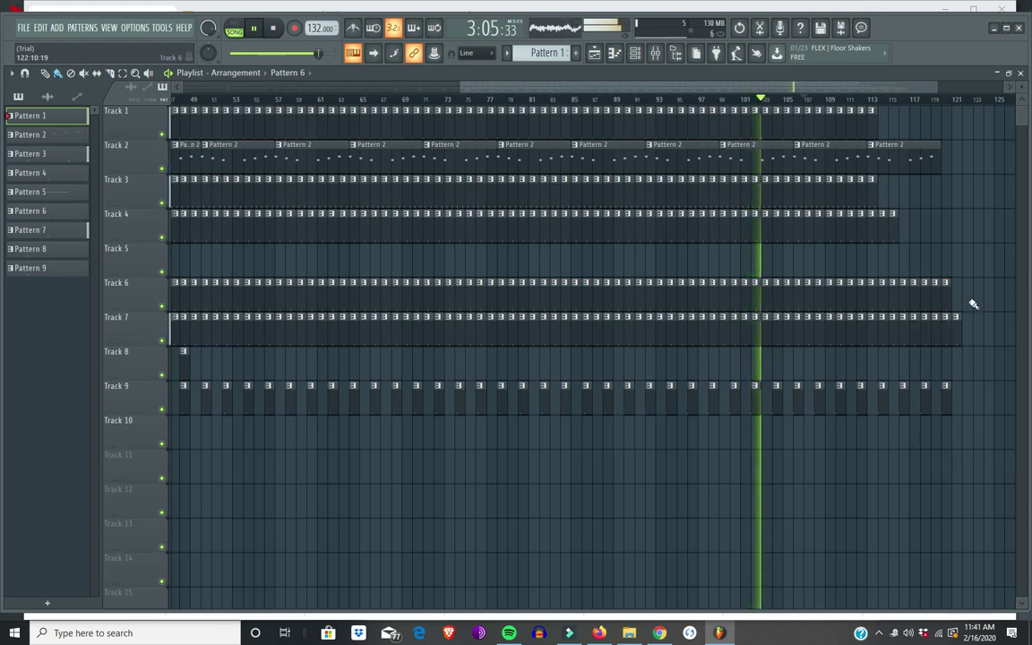
right_click(955, 324)
Extend the Pattern 4 clips on Track 4 and the Pattern 3 clips on Track 3 through bar 120
left_click(885, 230)
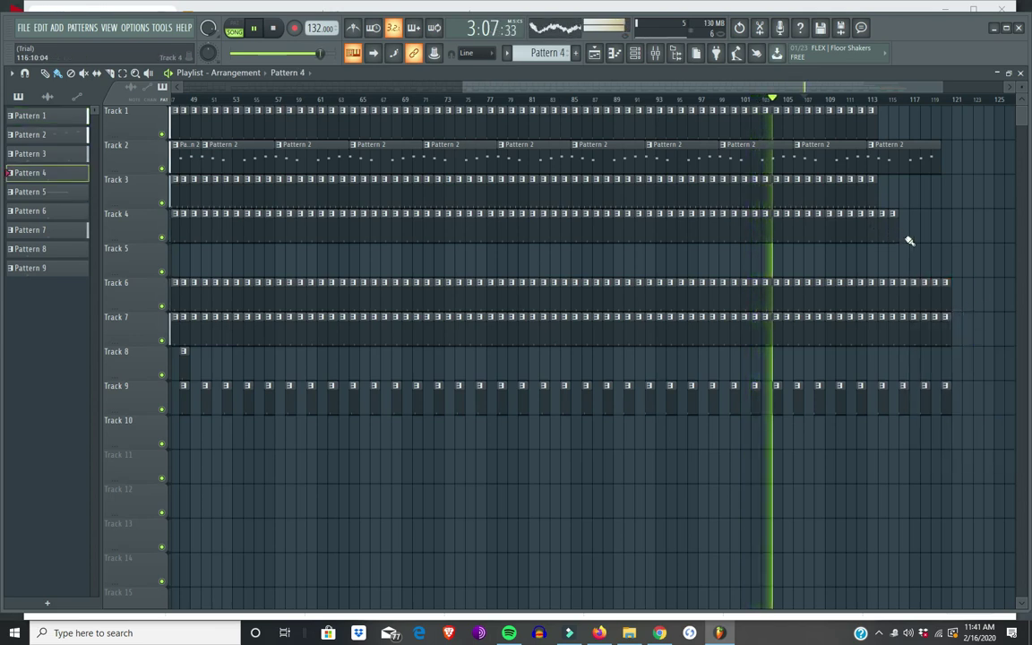
left_click_drag(903, 238, 946, 239)
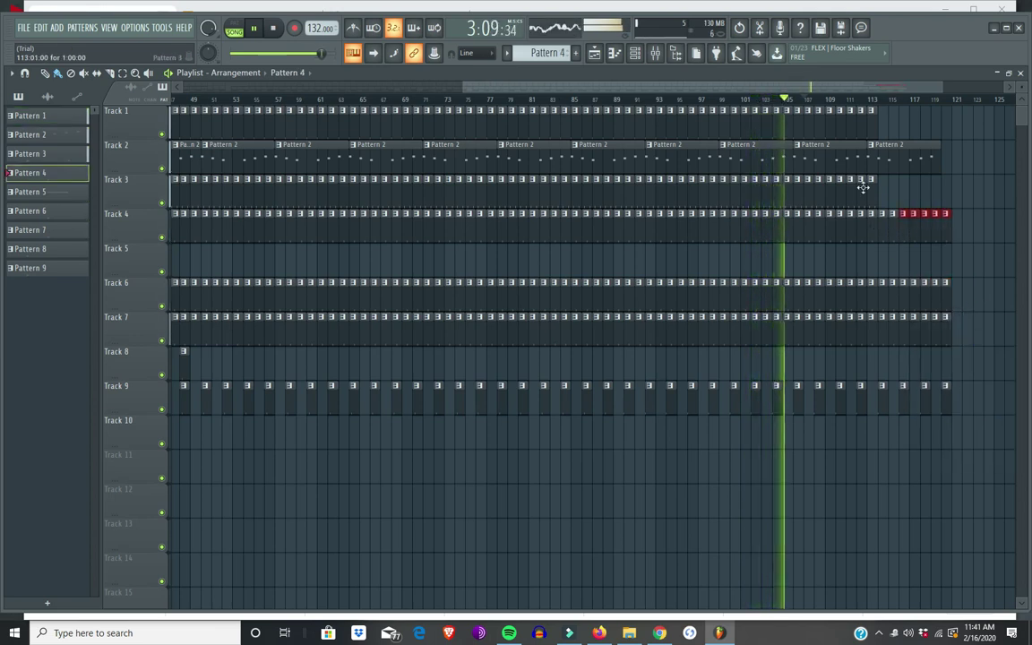
left_click(885, 204)
left_click_drag(885, 203, 946, 202)
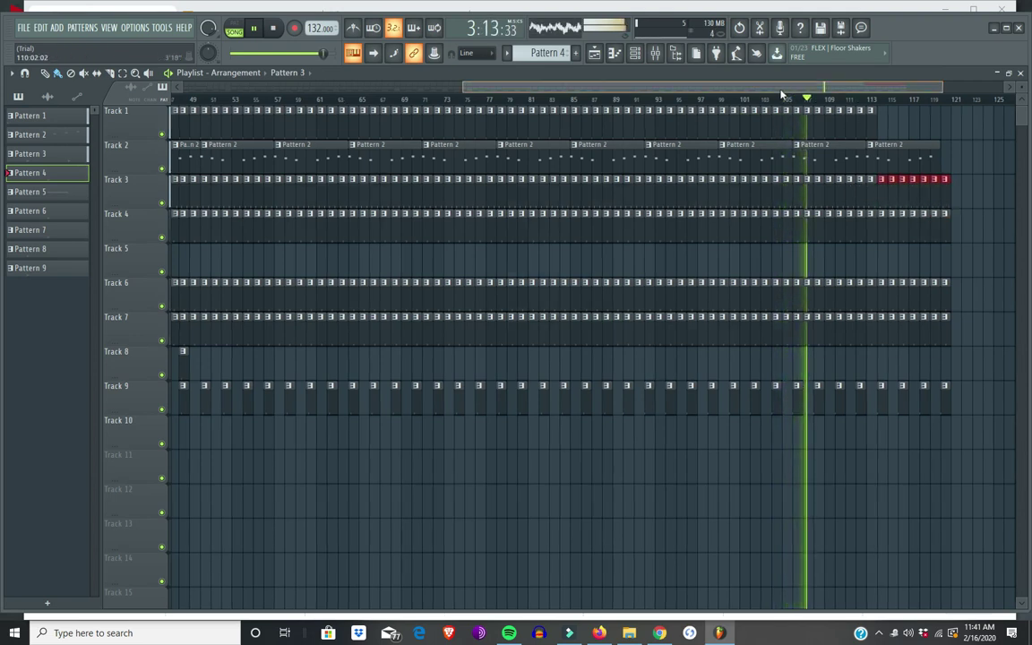
Add Pattern 8 clips on Track 8 at bars 84, 88, 92 and 96
left_click_drag(783, 89, 407, 124)
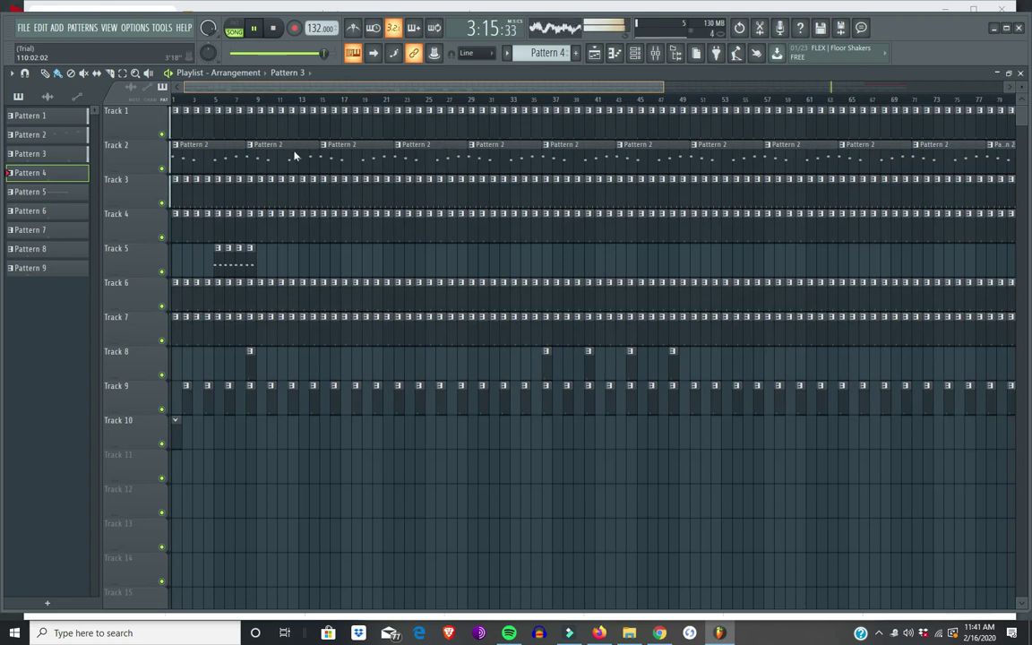
left_click_drag(470, 88, 672, 90)
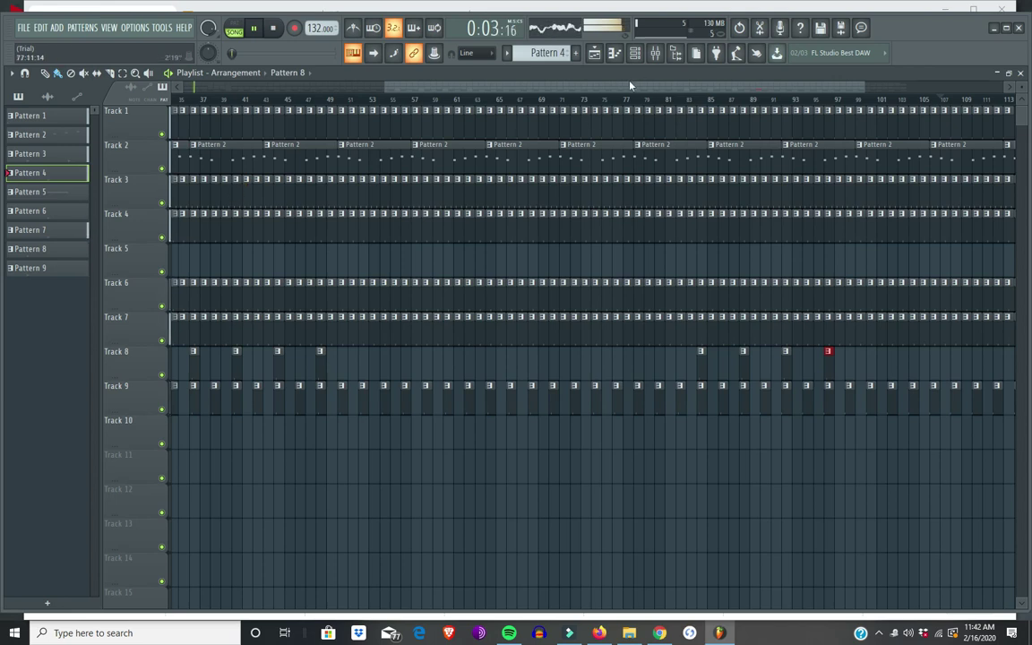
Fill the rest of Track 5 with consecutive Pattern 5 clips, from bar 9 to beyond bar 79 and across bars 1 to 4
left_click_drag(606, 88, 804, 94)
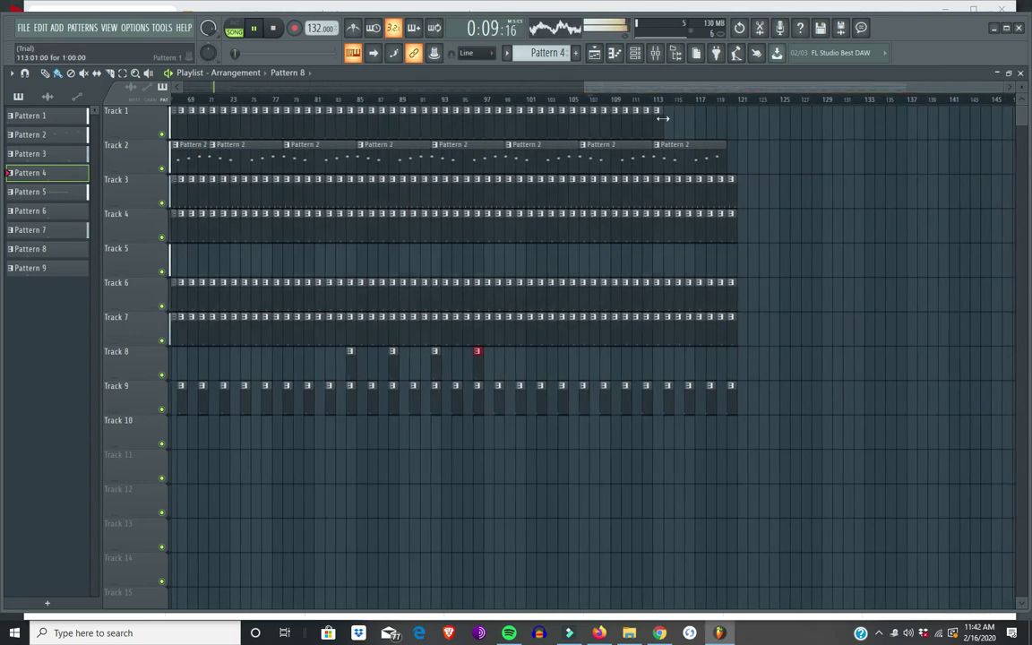
left_click_drag(625, 81, 78, 109)
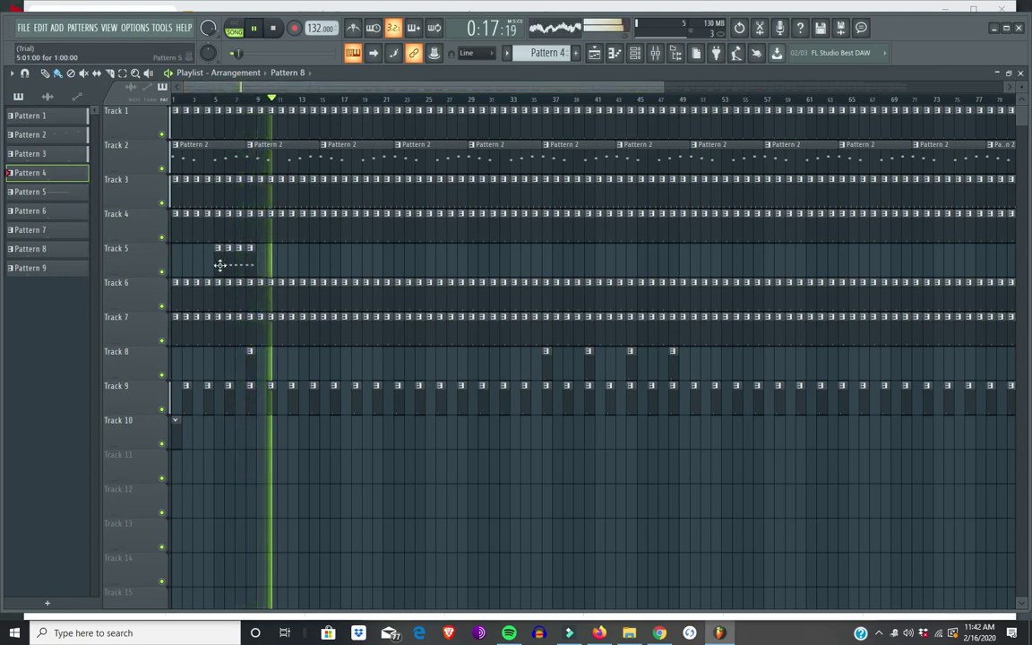
left_click_drag(255, 265, 985, 269)
scroll(488, 85, "left", 3)
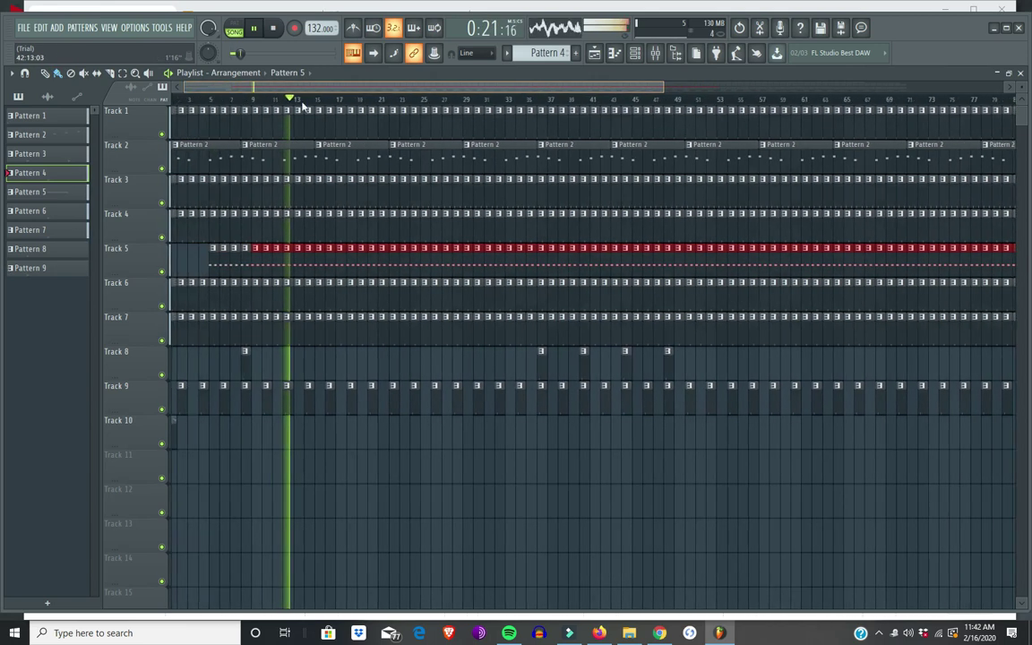
left_click_drag(212, 267, 172, 267)
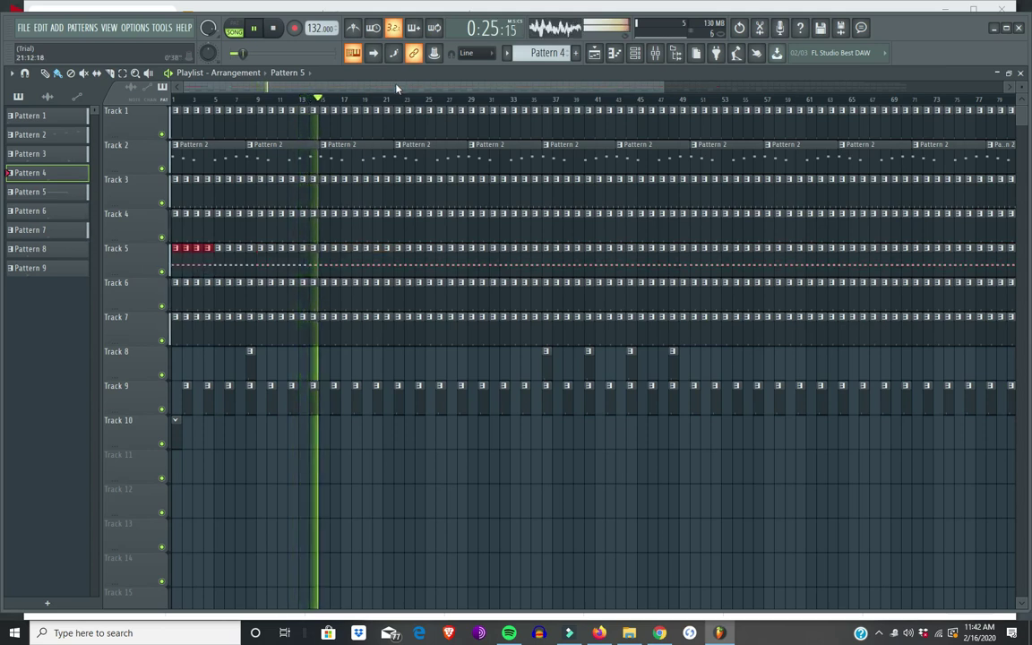
Extend the Pattern 5 clips on Track 5 through bar 120 and play the song's ending
left_click_drag(395, 87, 707, 97)
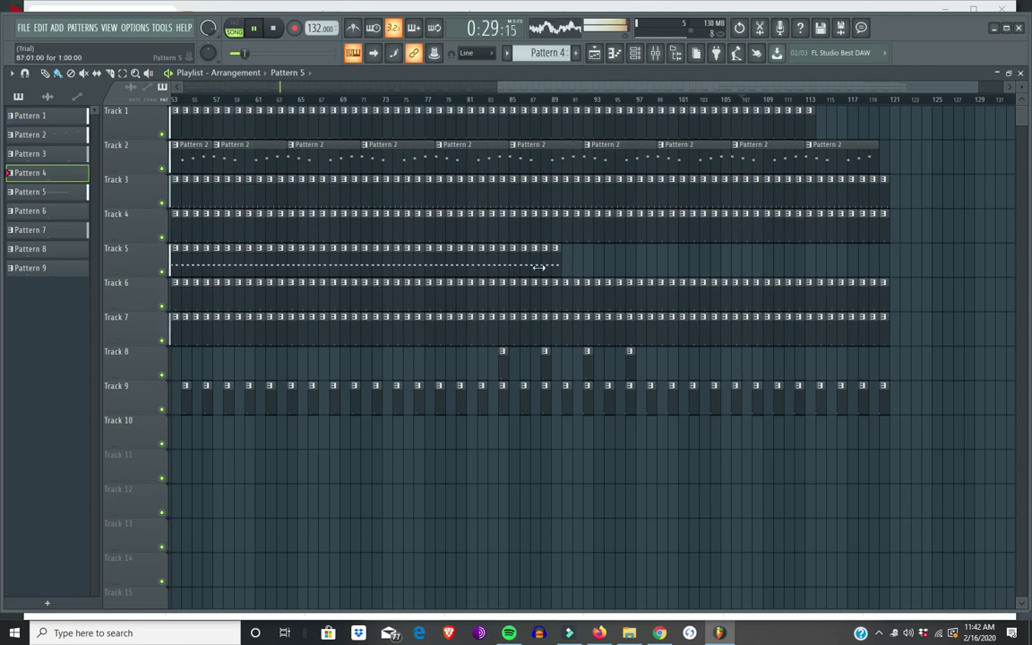
left_click_drag(567, 268, 884, 269)
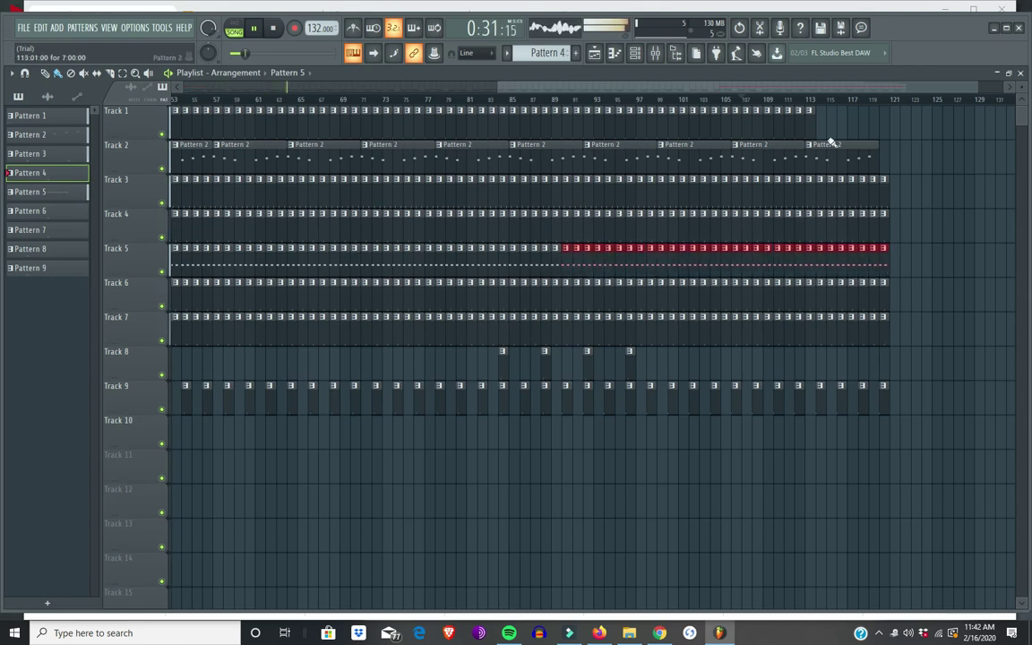
left_click(846, 100)
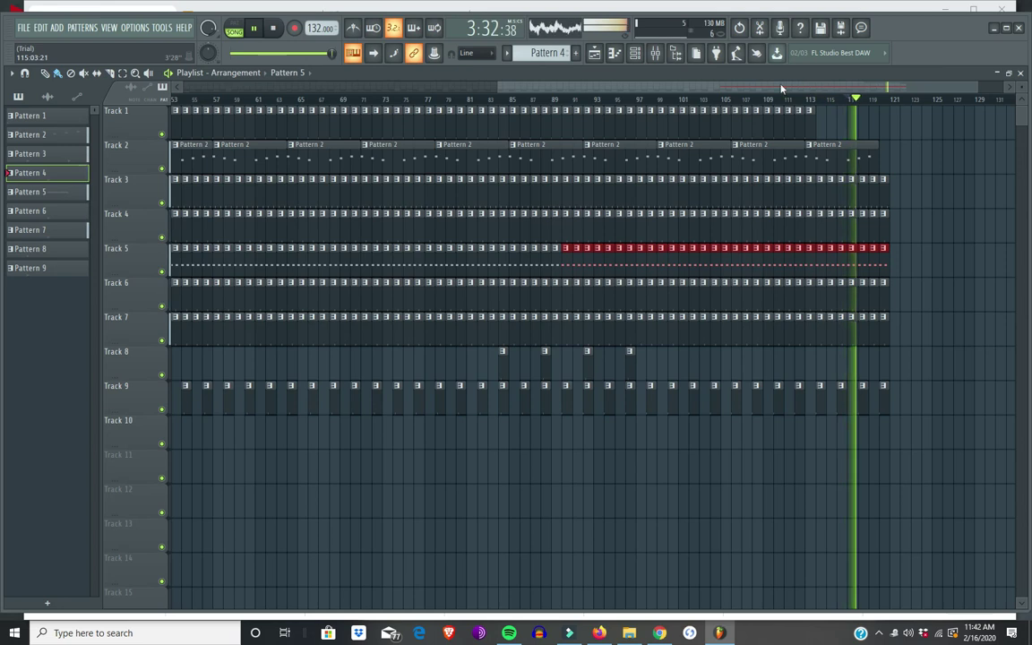
Remove the Track 3 clips at bars 119 and 120, and add a Pattern 8 clip at bar 120 on Track 8
left_click_drag(762, 89, 839, 93)
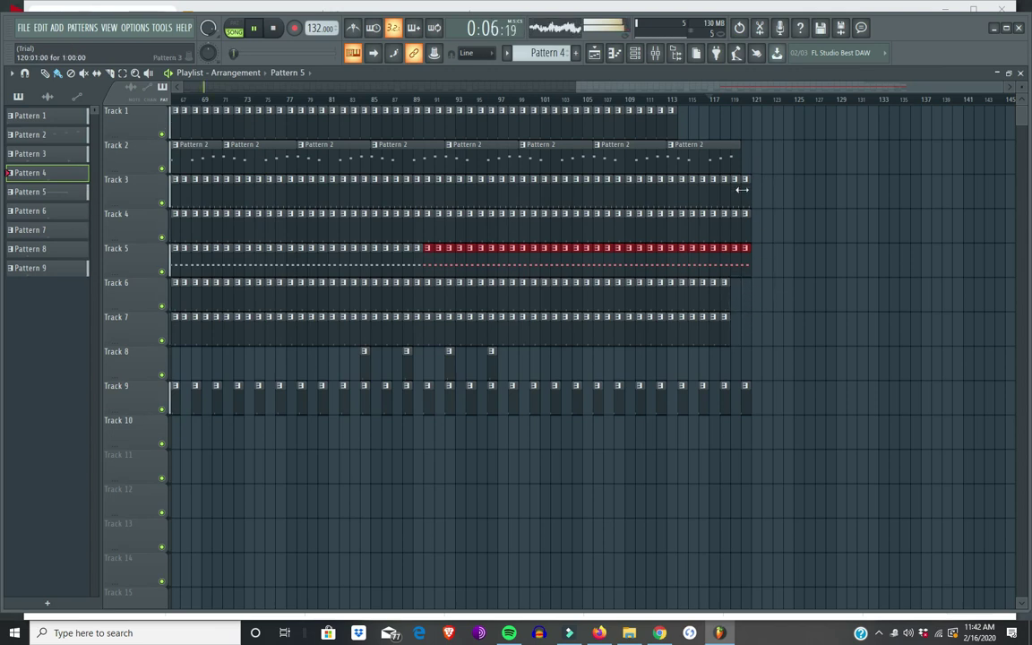
right_click(763, 214)
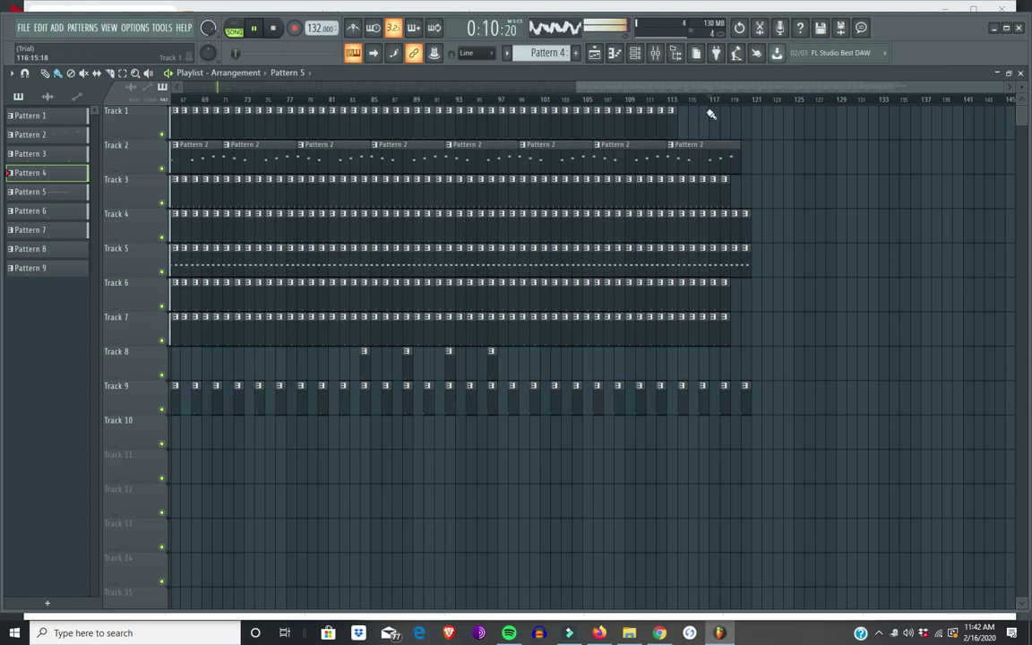
left_click(674, 99)
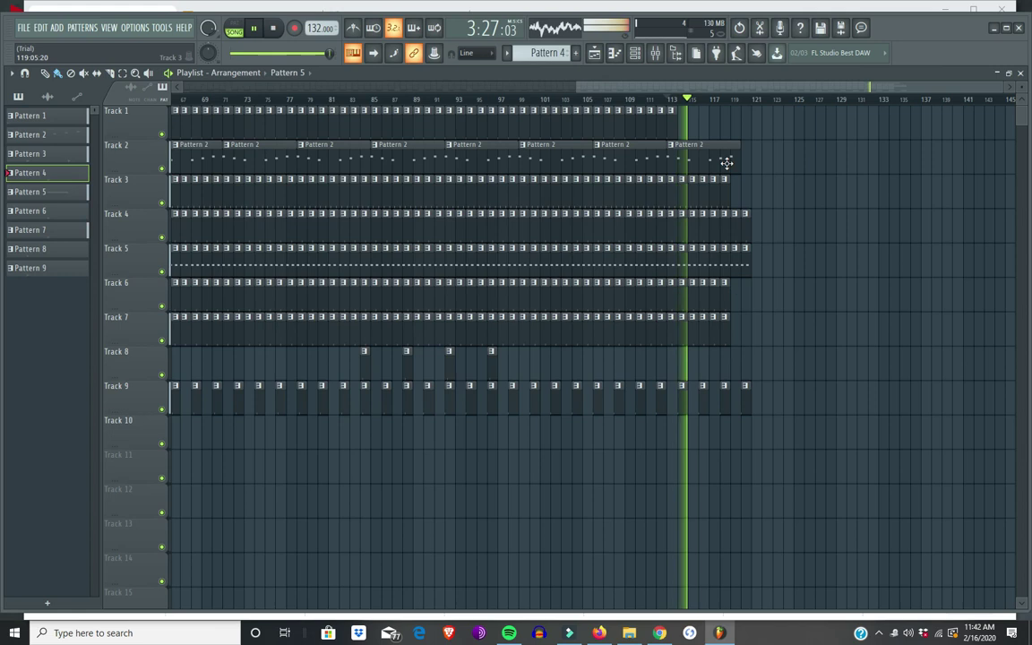
left_click_drag(730, 88, 630, 90)
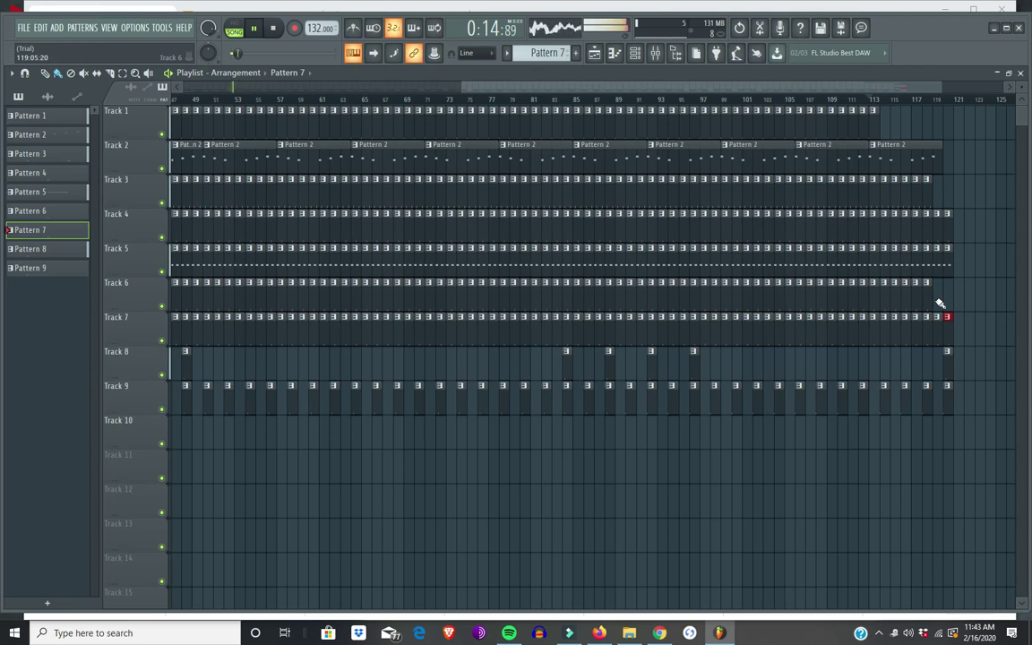
left_click(909, 99)
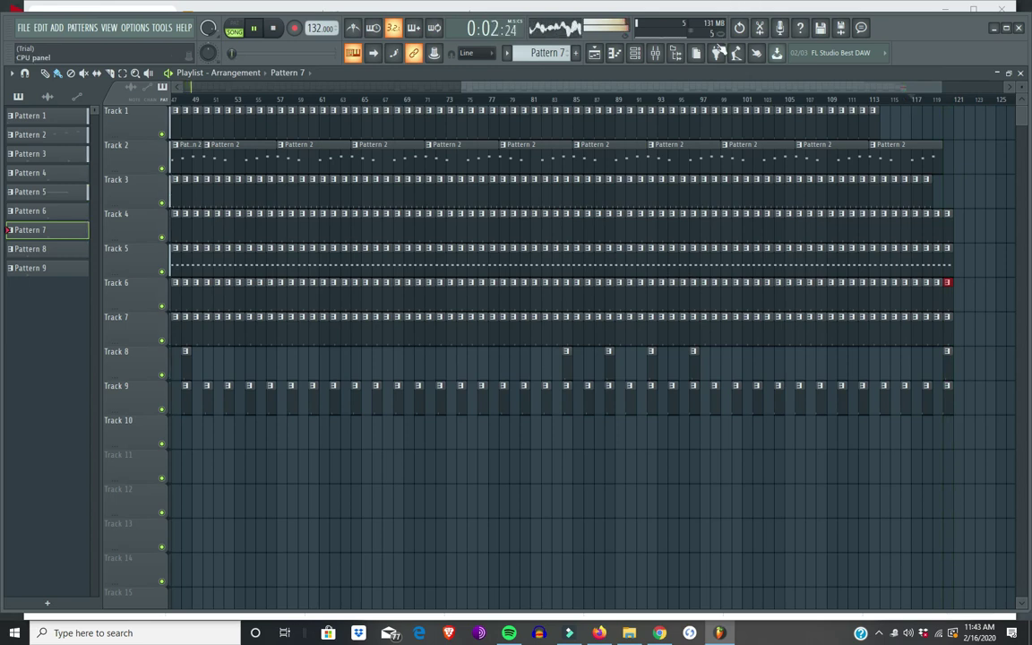
Place one clip each of Patterns 1 to 8 on Tracks 1 to 8, staggered from bar 134 to bar 154
left_click_drag(719, 90, 963, 92)
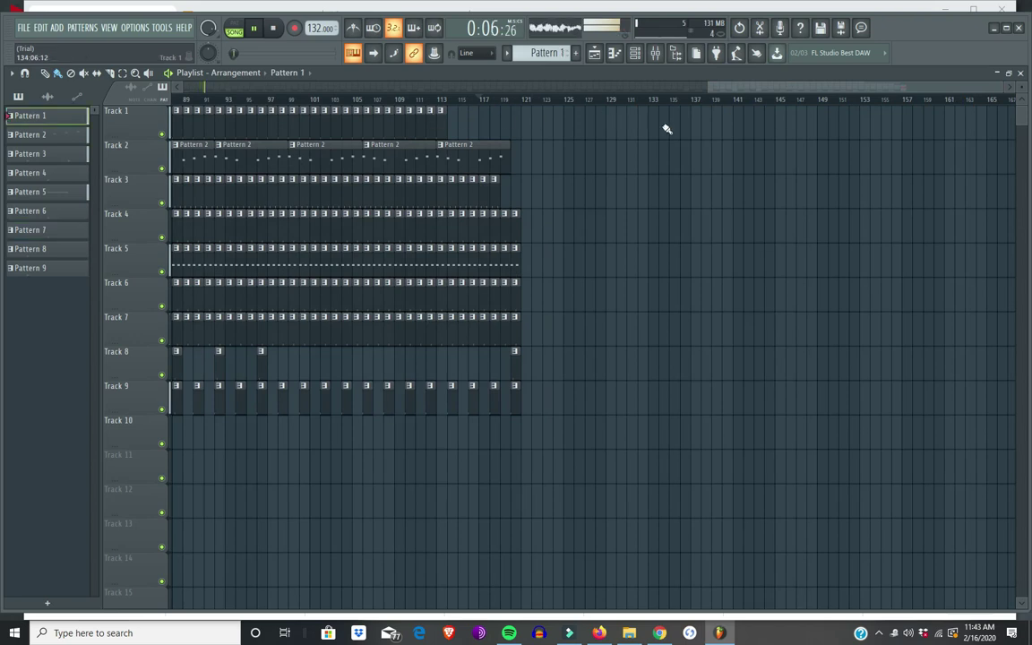
left_click(694, 162)
left_click(493, 185)
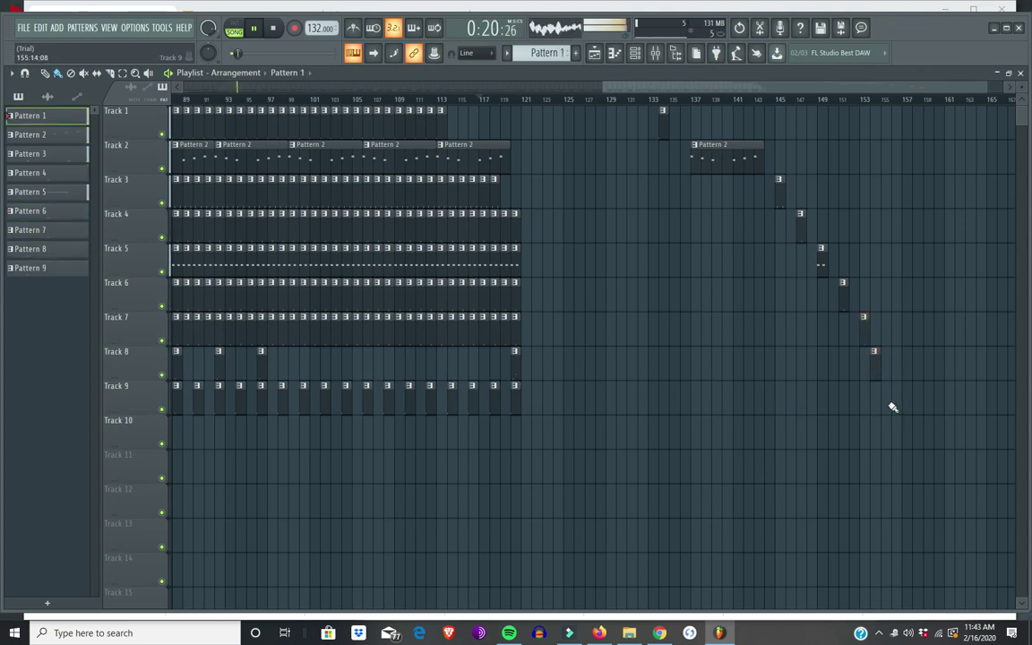
Delete the clips in bars 1 to 3 on Tracks 3 and 4, and play the song from about bar 22
left_click_drag(756, 85, 132, 90)
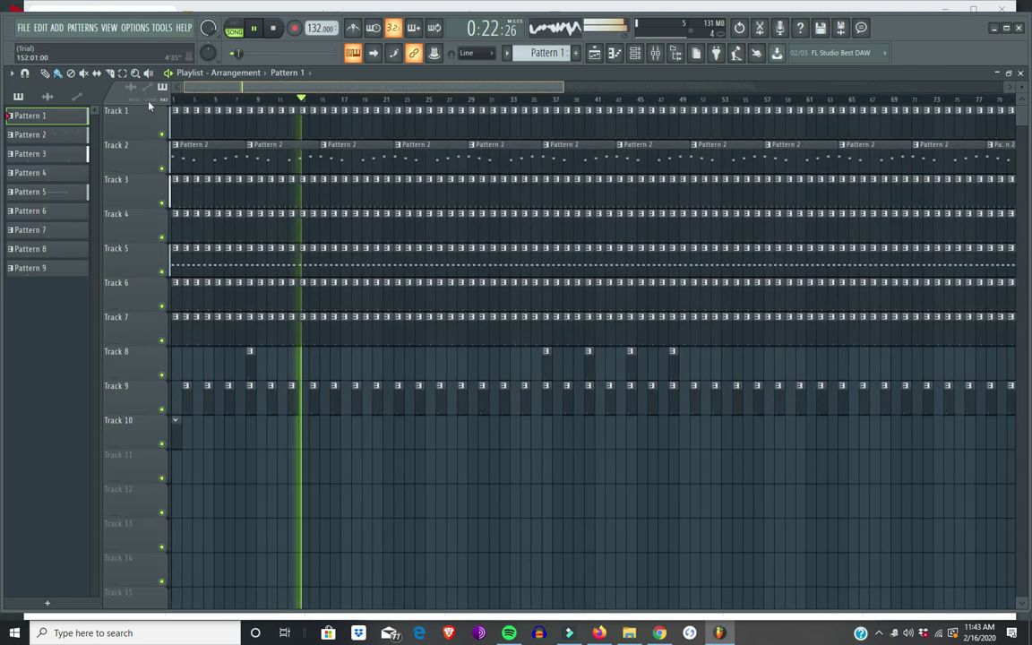
left_click(274, 29)
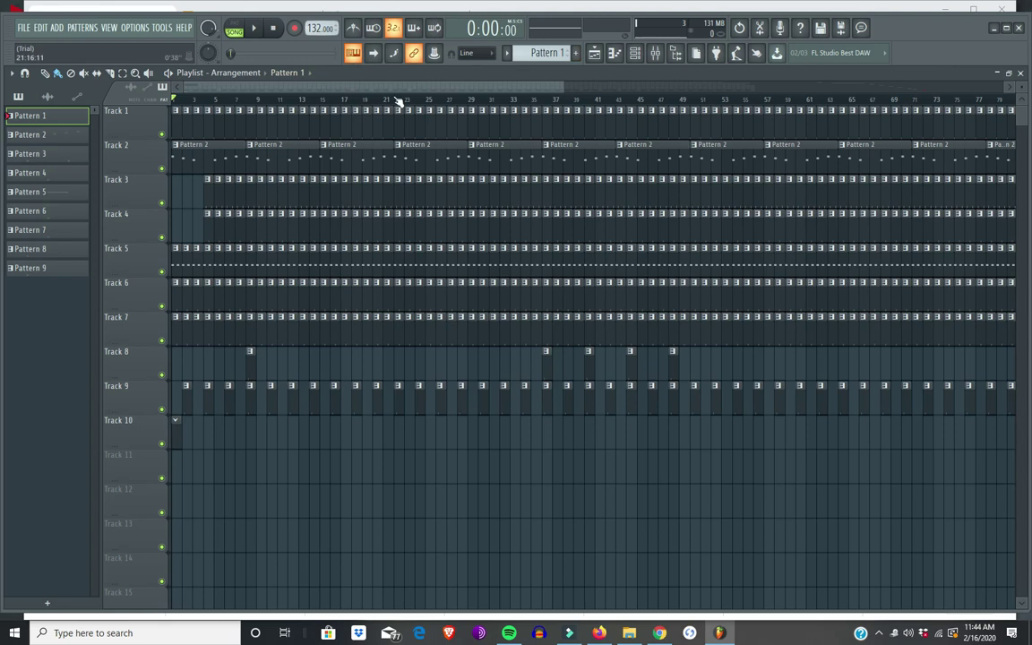
left_click(254, 28)
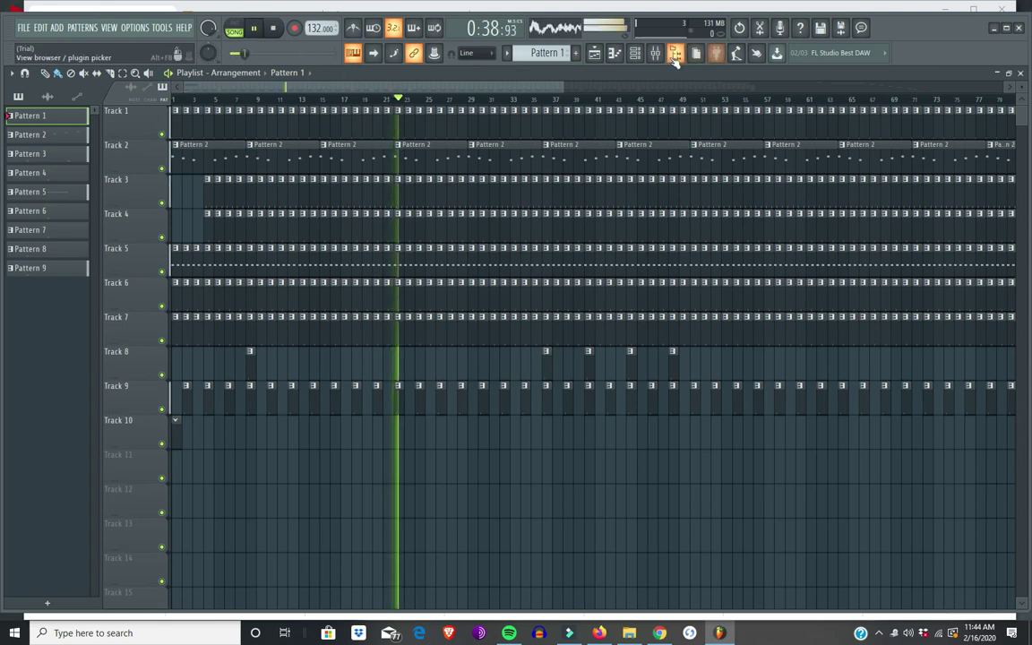
Audition the Tropic Thunder HD_3 vocal sample from the channel rack over the playing beat
left_click(635, 53)
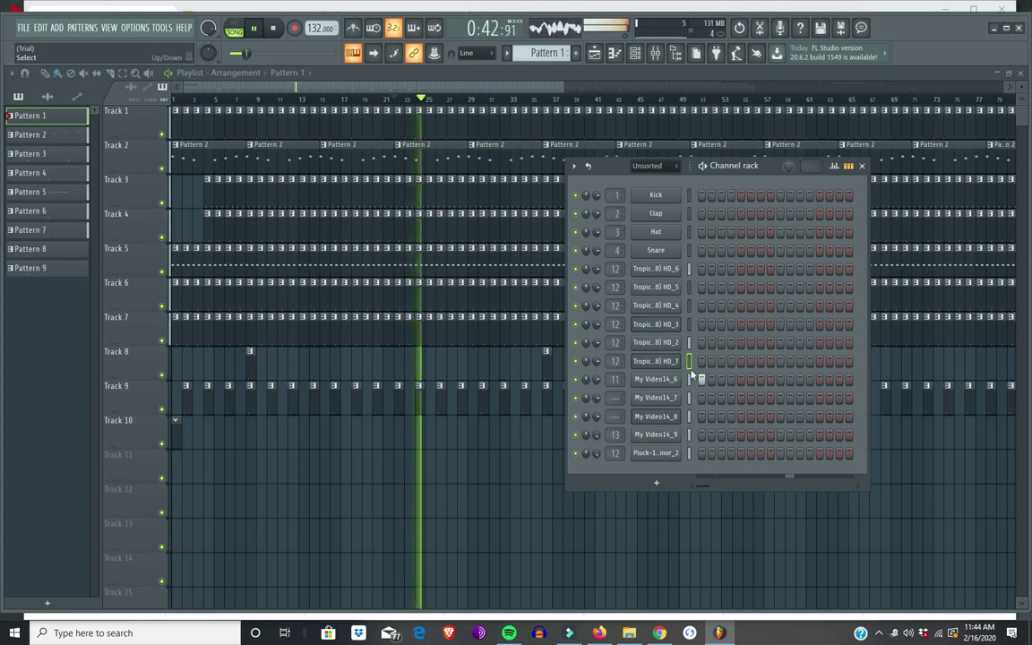
left_click(657, 325)
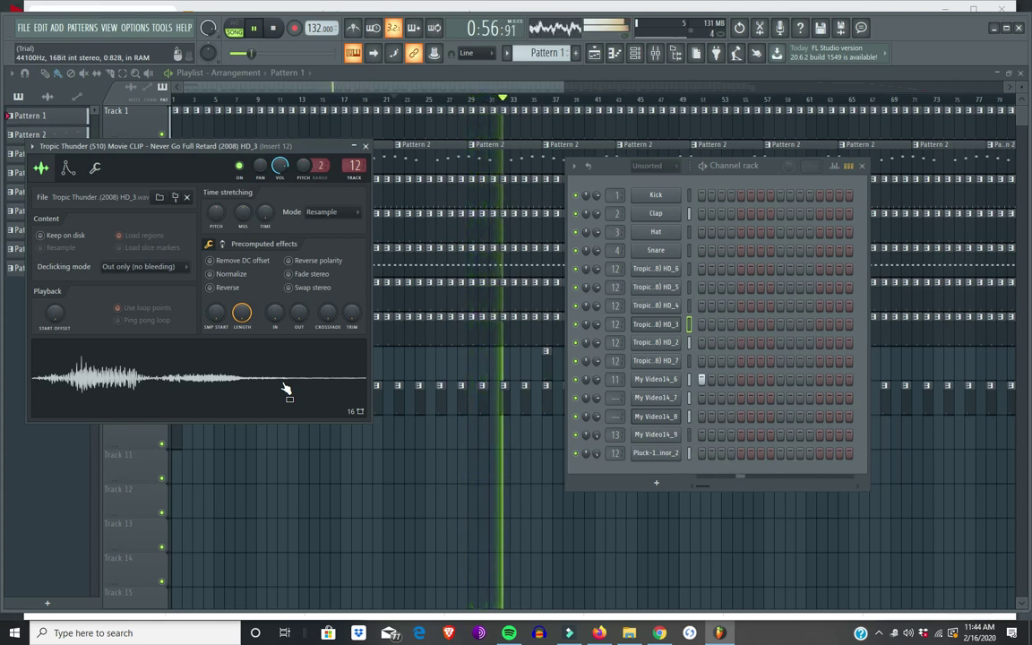
key("F12")
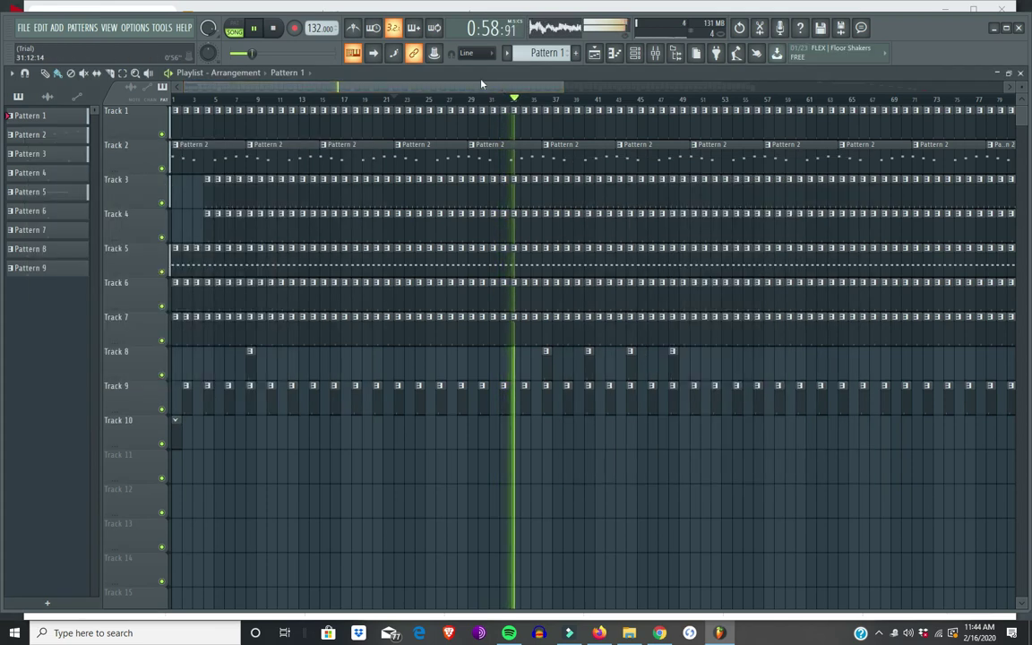
Program a Tropic Thunder HD_3 vocal hit on step 13 of Pattern 10, auditioning it against playback from about bar 34
left_click(273, 29)
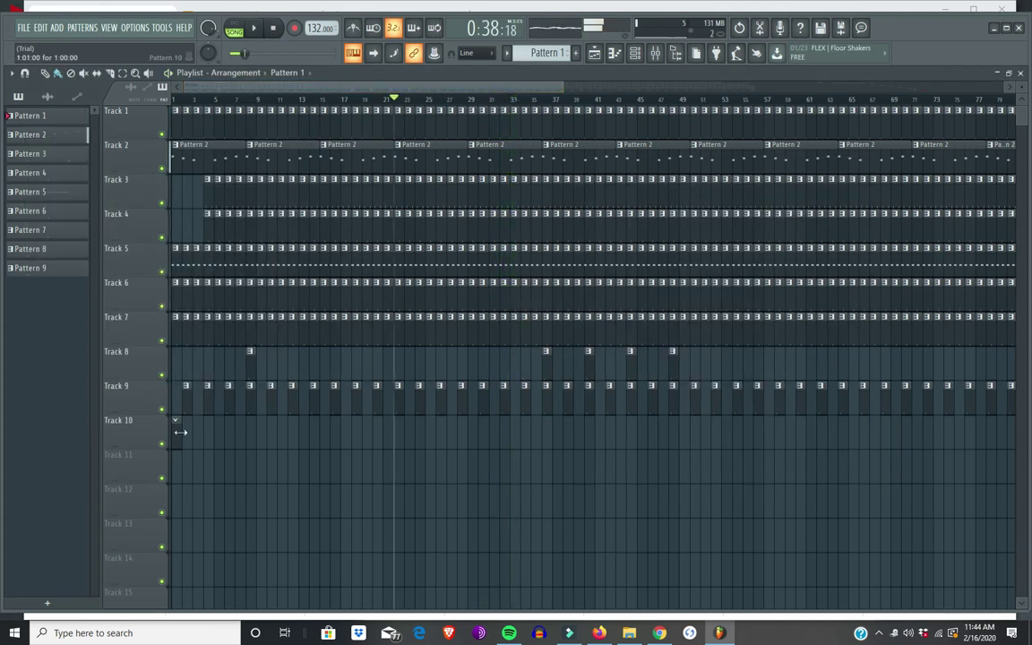
key("F6")
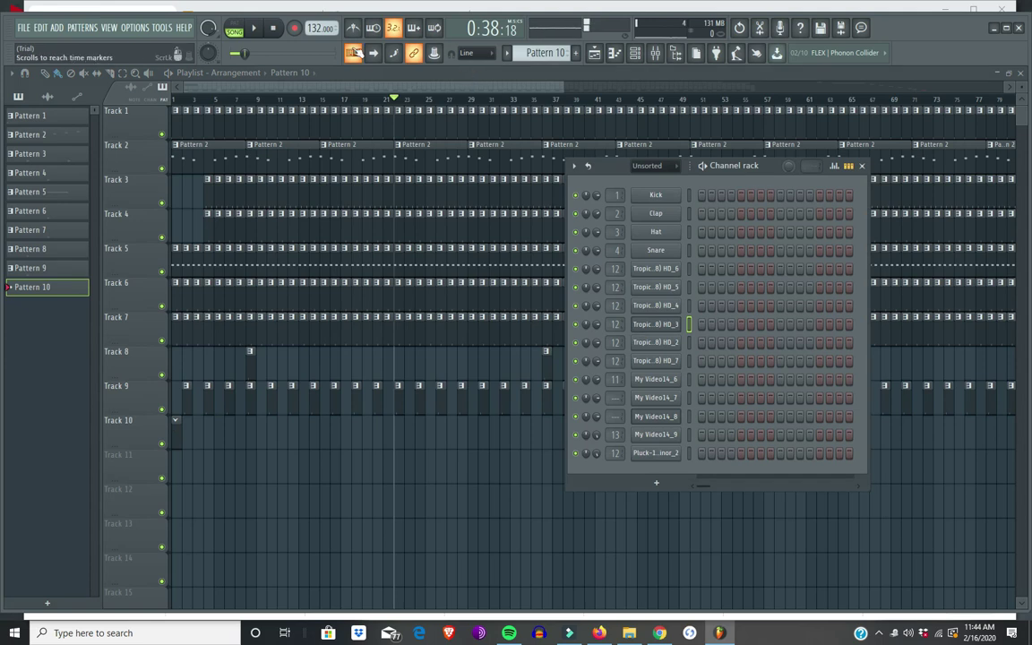
left_click(524, 100)
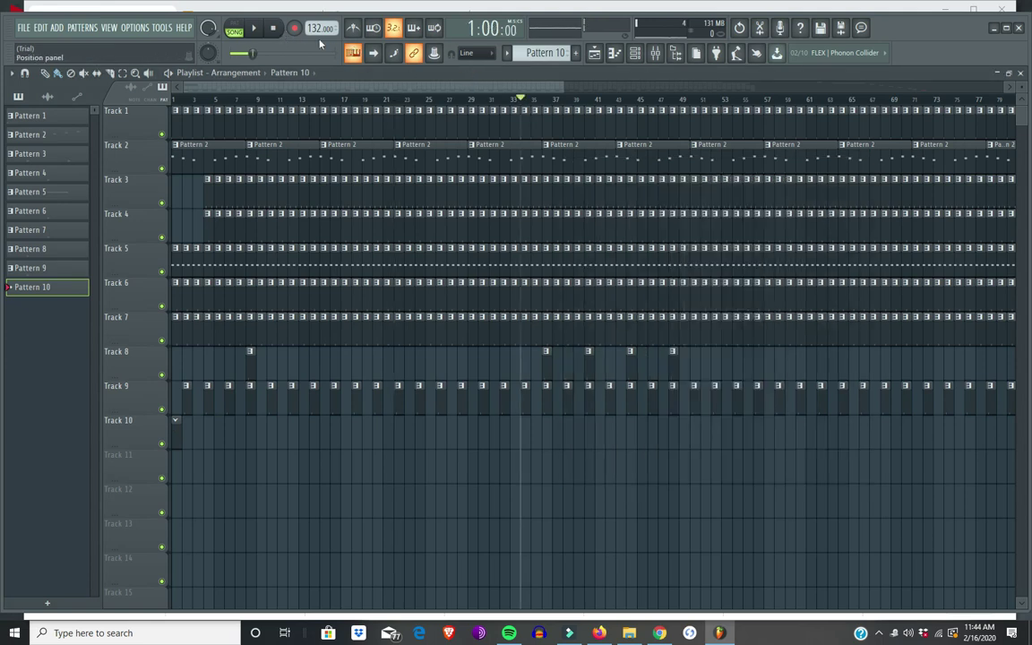
left_click(265, 29)
key("F6")
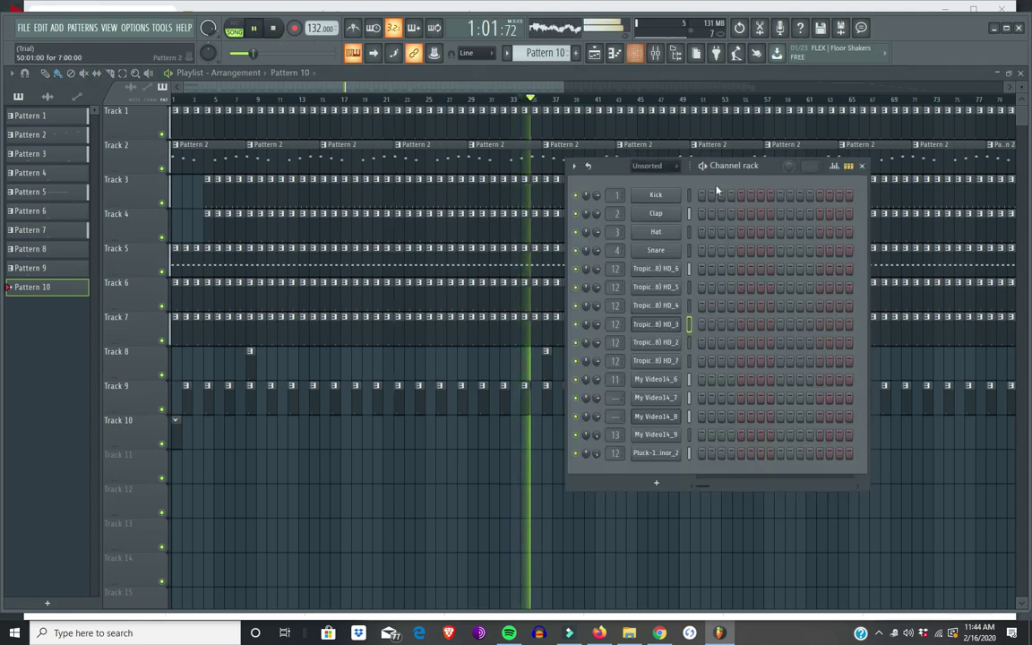
left_click(658, 324)
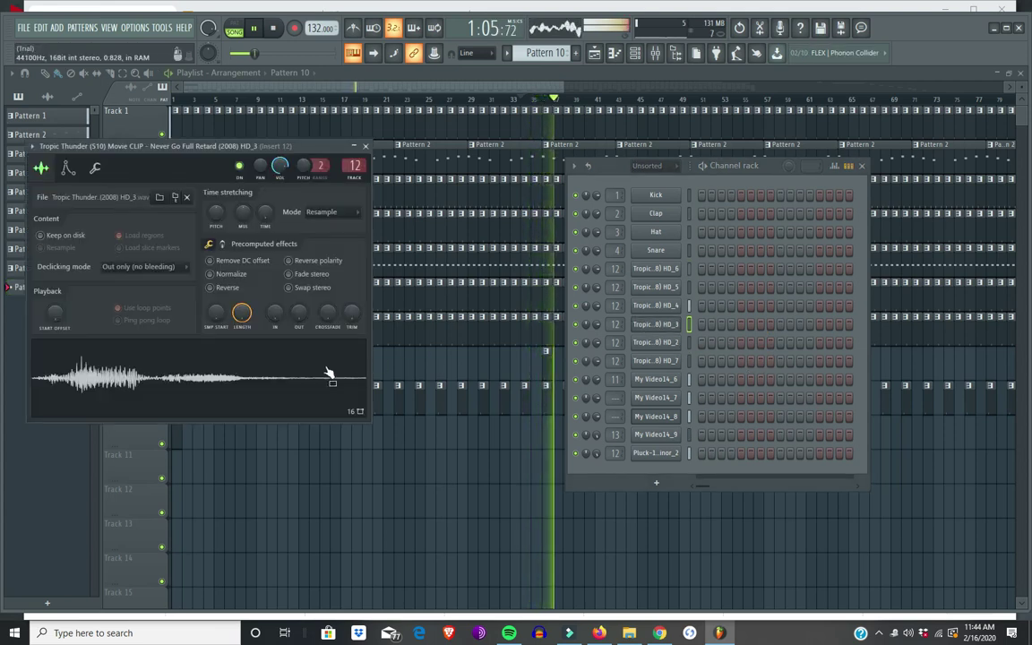
left_click(819, 324)
left_click(514, 89)
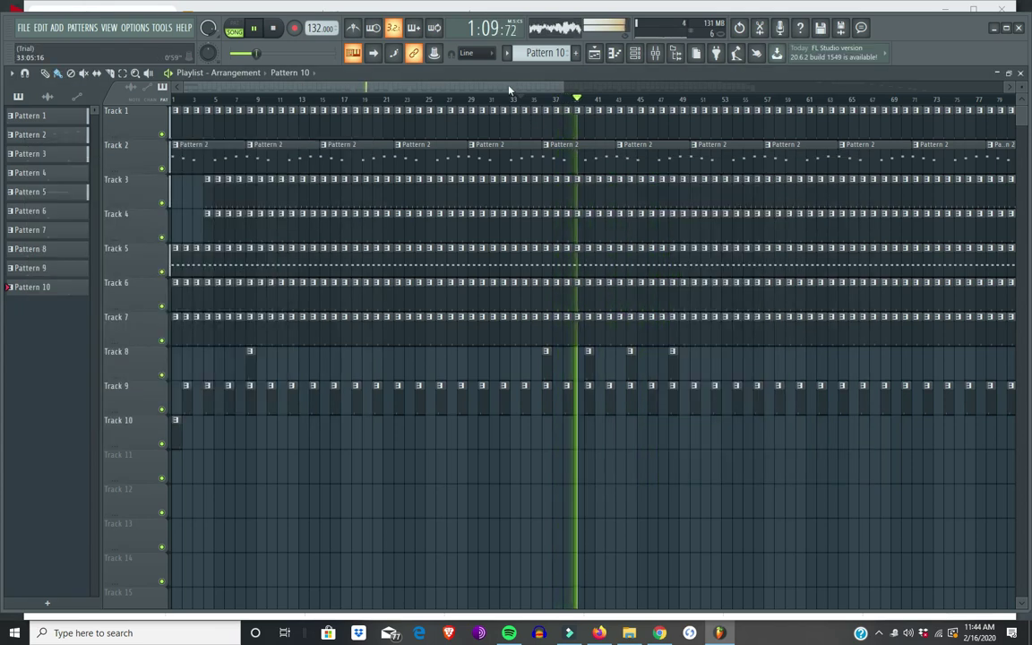
Add Pattern 10 clips on Track 10 at bars 3, 5 and 7
left_click(198, 439)
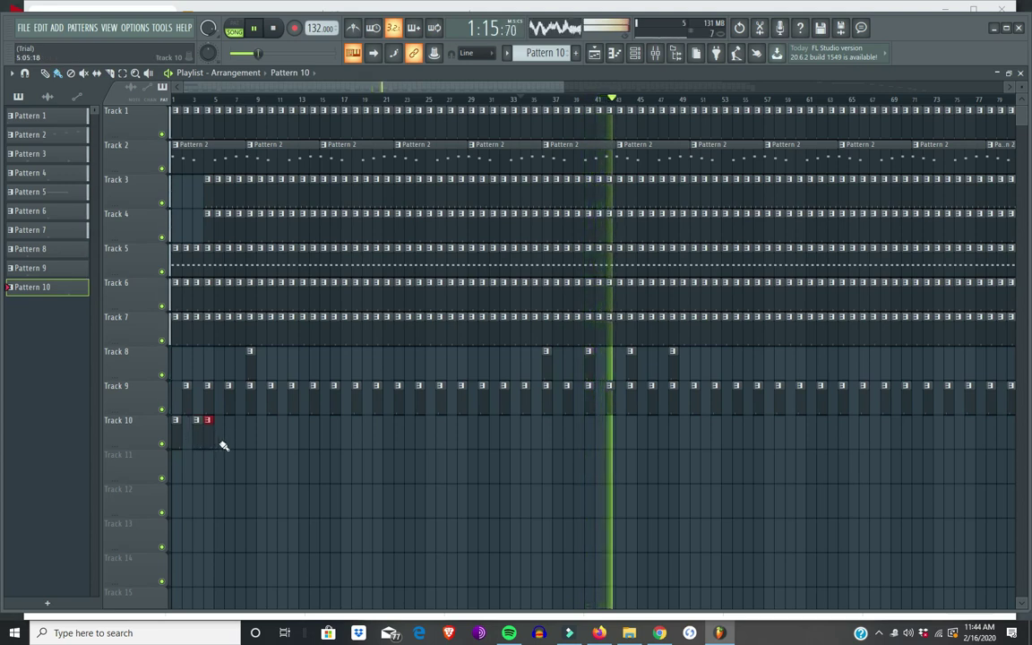
left_click(209, 438)
left_click_drag(209, 439, 219, 437)
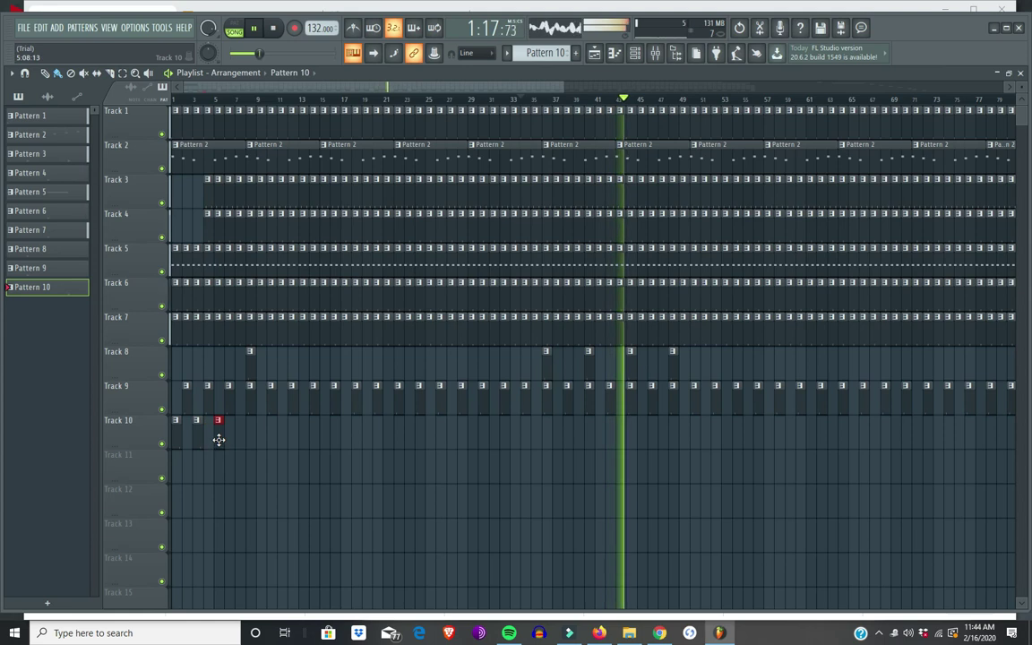
left_click(242, 441)
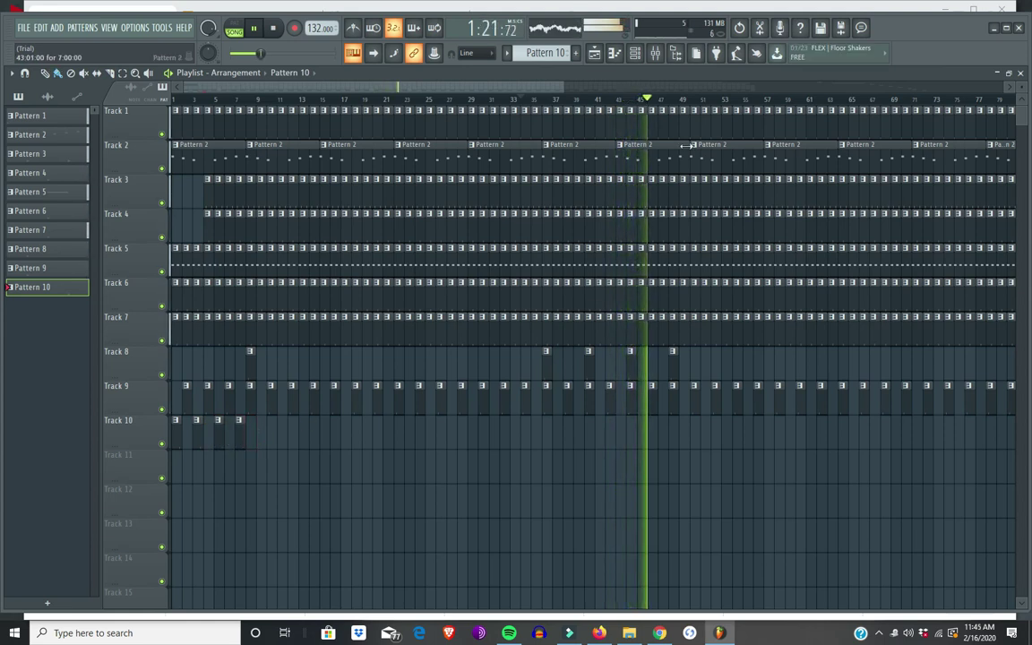
Clear bars 1 to 6 on Track 6 and bars 1 to 7 on Track 7, replaying the intro from the start
left_click(274, 29)
left_click(253, 31)
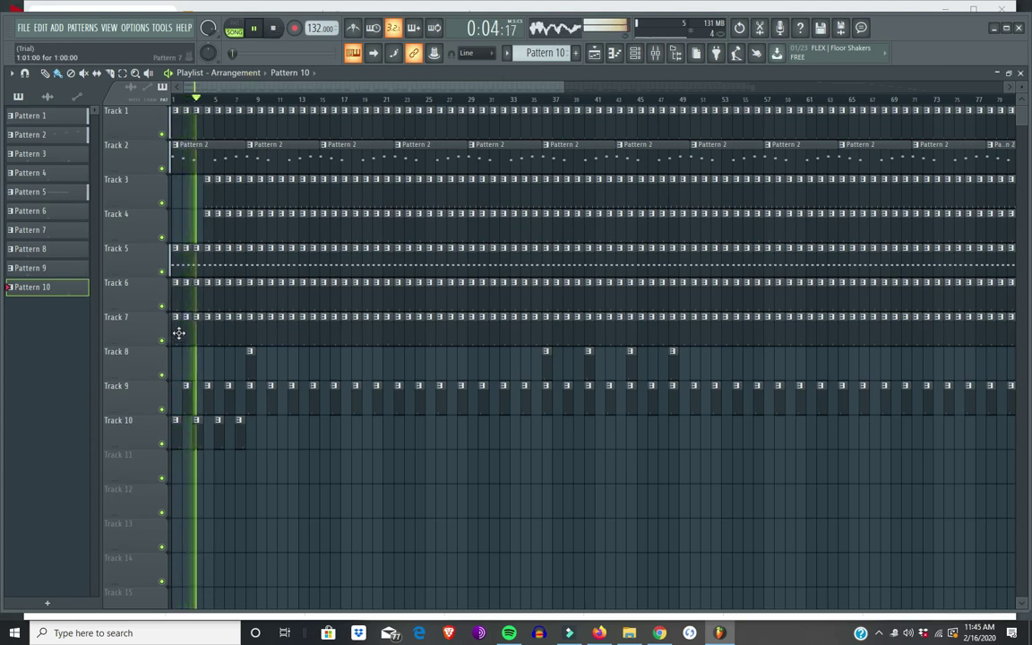
left_click(274, 29)
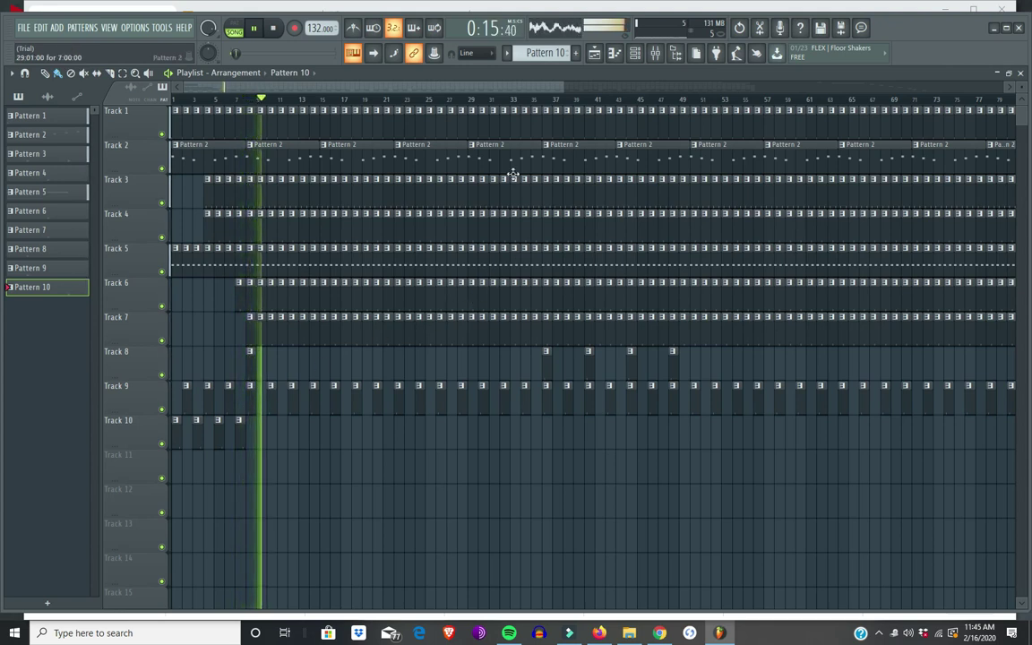
left_click(274, 29)
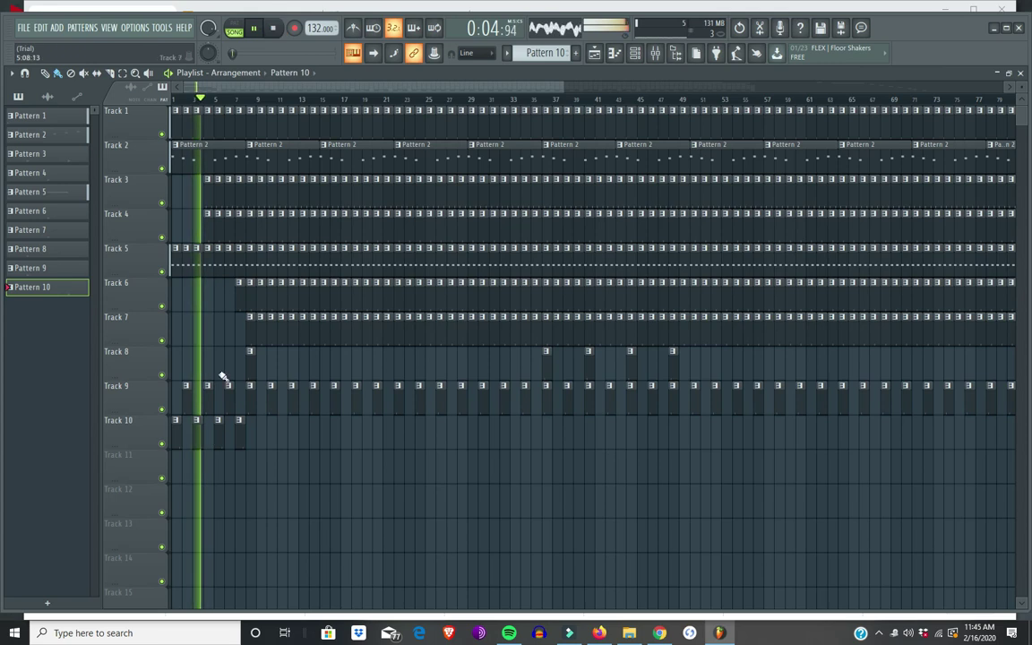
Replace the Pattern 10 clip at bar 3 on Track 10 with a new, empty Pattern 11 clip at bar 3 on Track 11
right_click(198, 435)
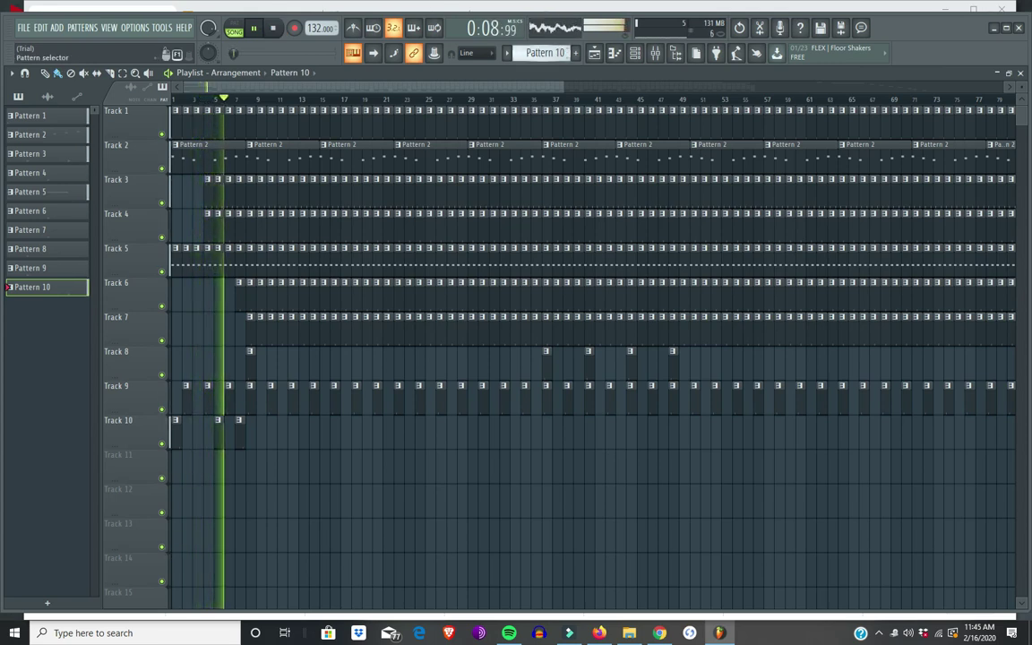
left_click(575, 53)
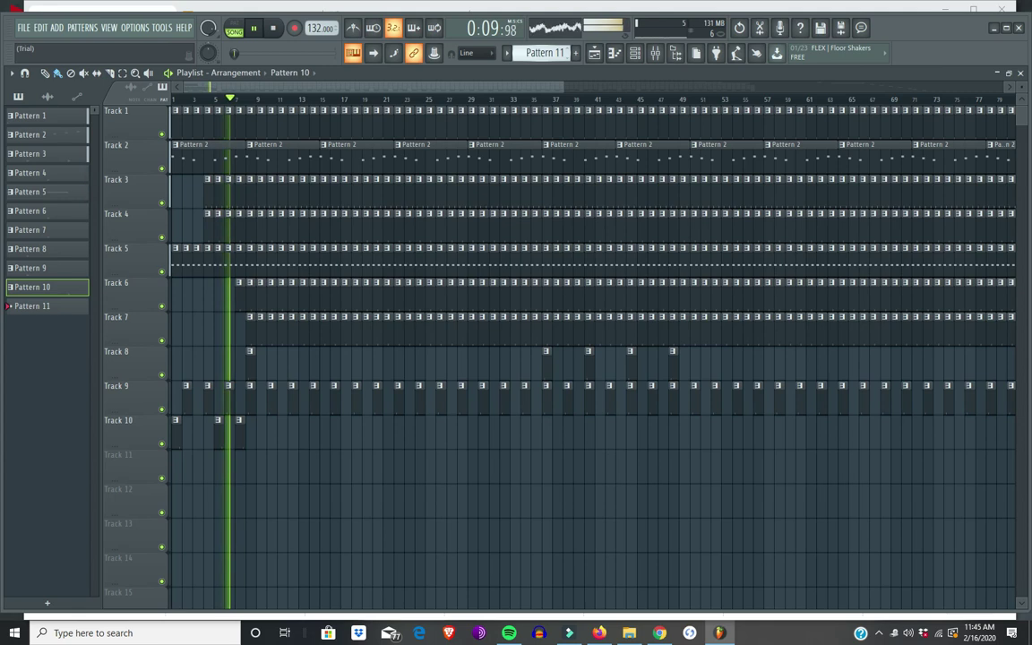
left_click(196, 454)
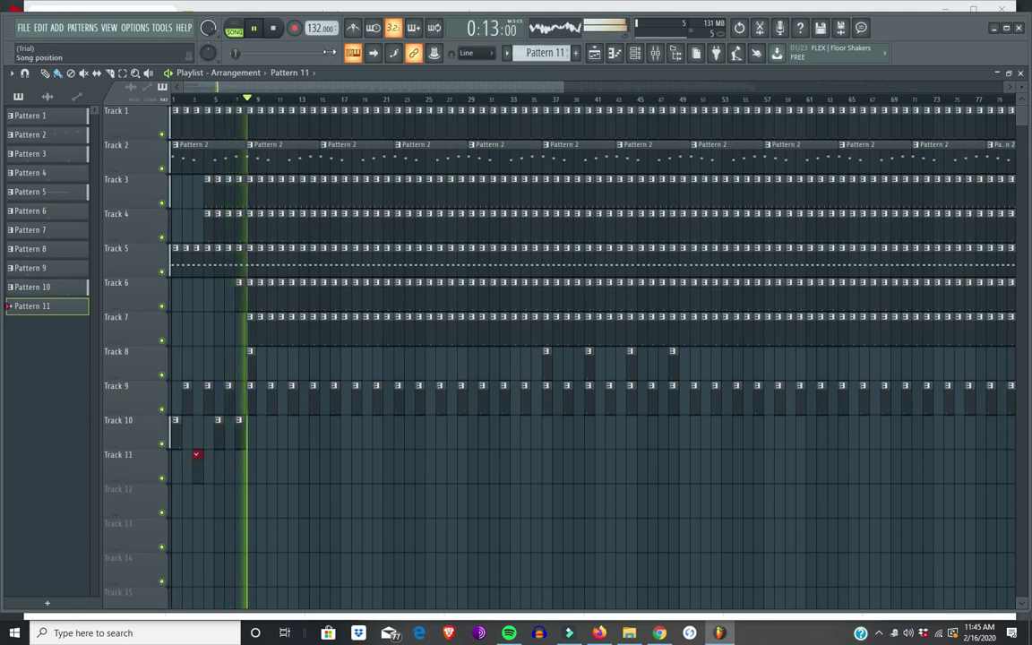
Audition the Tropic Thunder HD_5 and HD_4 vocal samples against playback from about bar 29
left_click(282, 29)
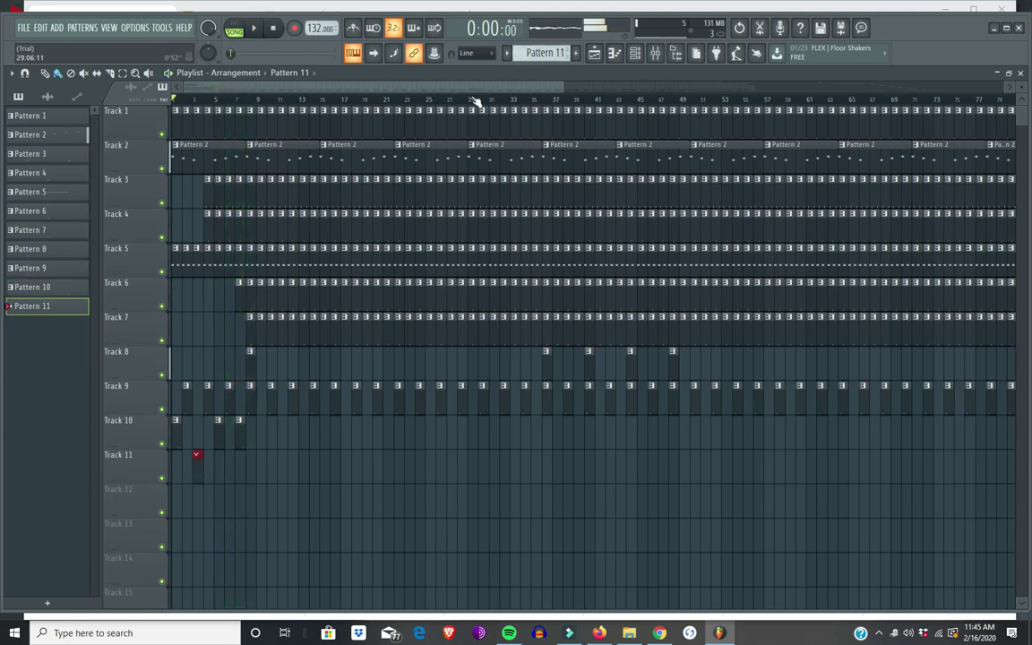
left_click(636, 54)
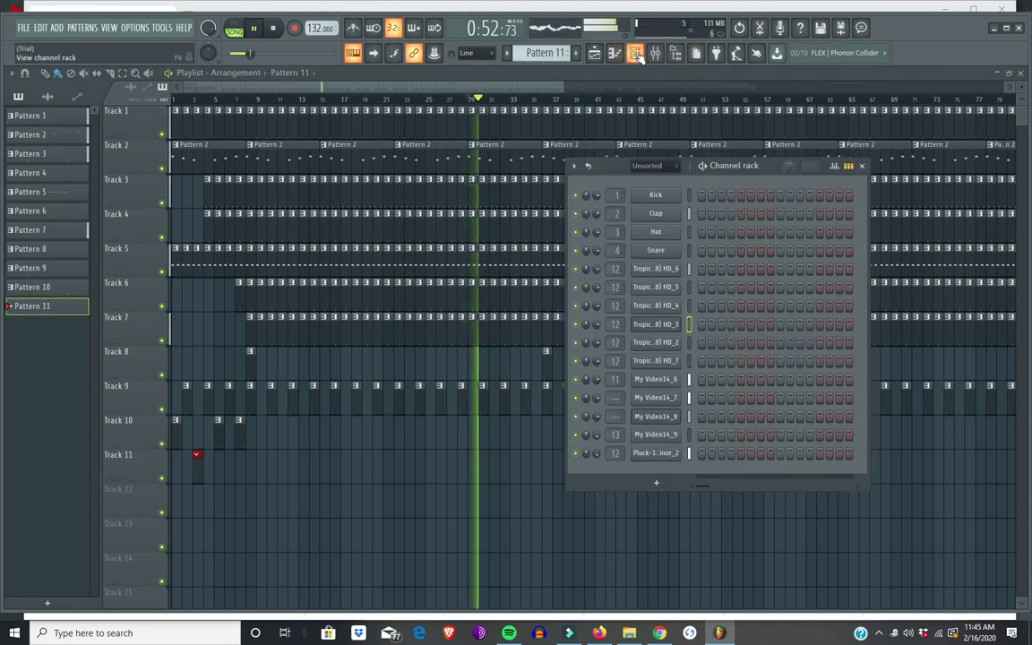
left_click(665, 289)
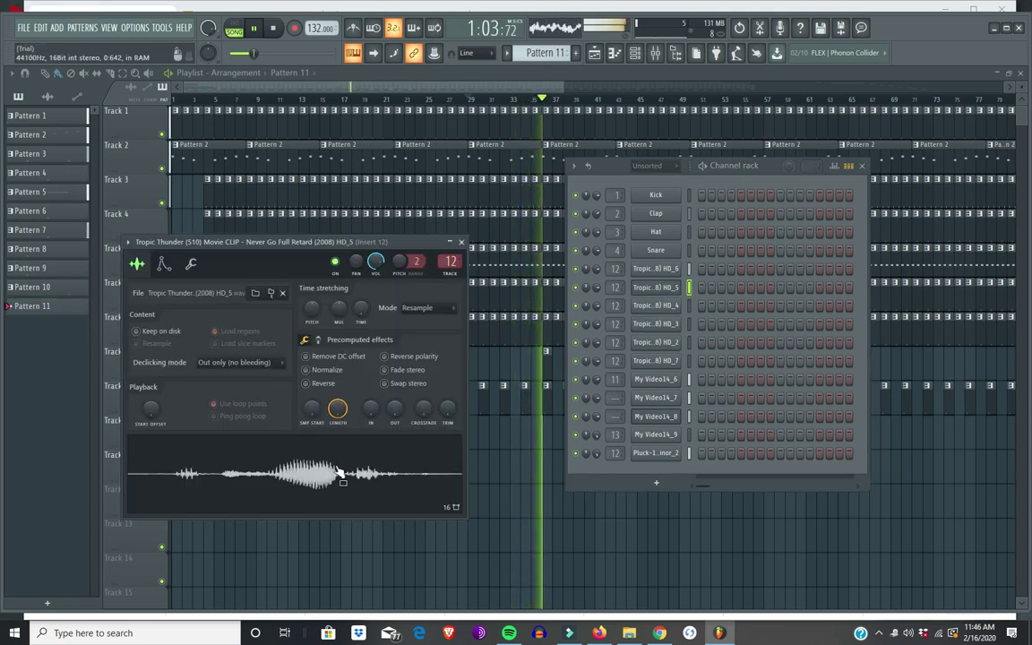
left_click(656, 306)
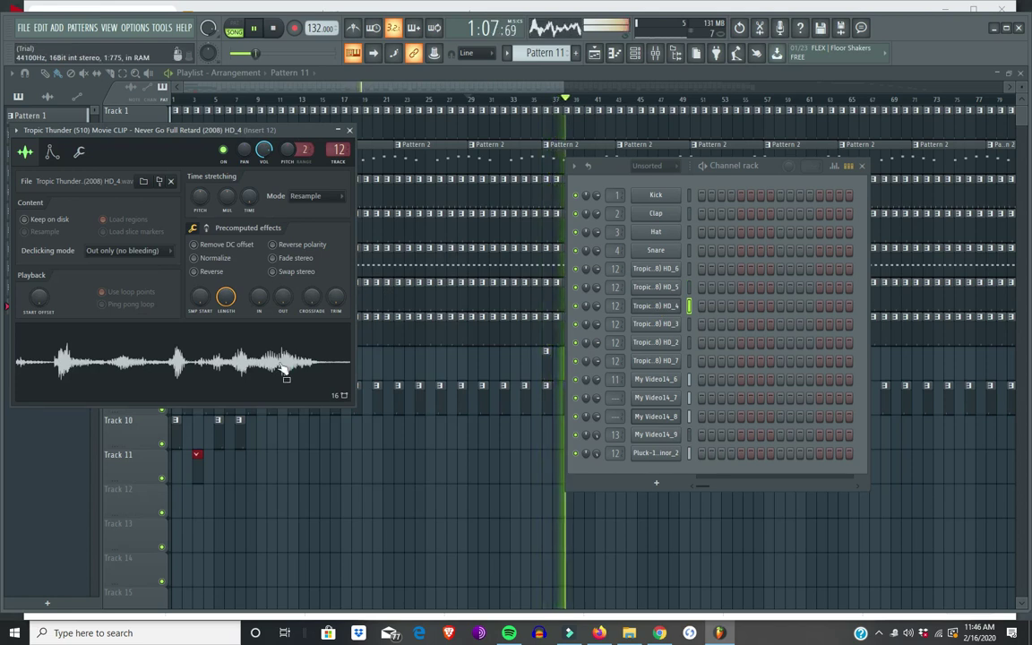
left_click(657, 288)
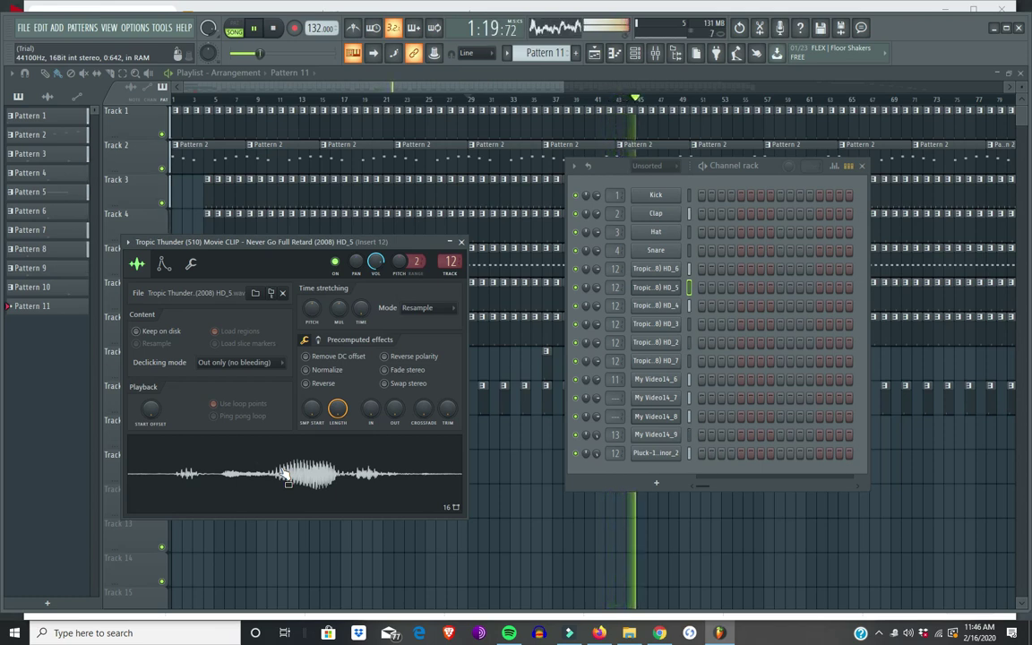
left_click(533, 91)
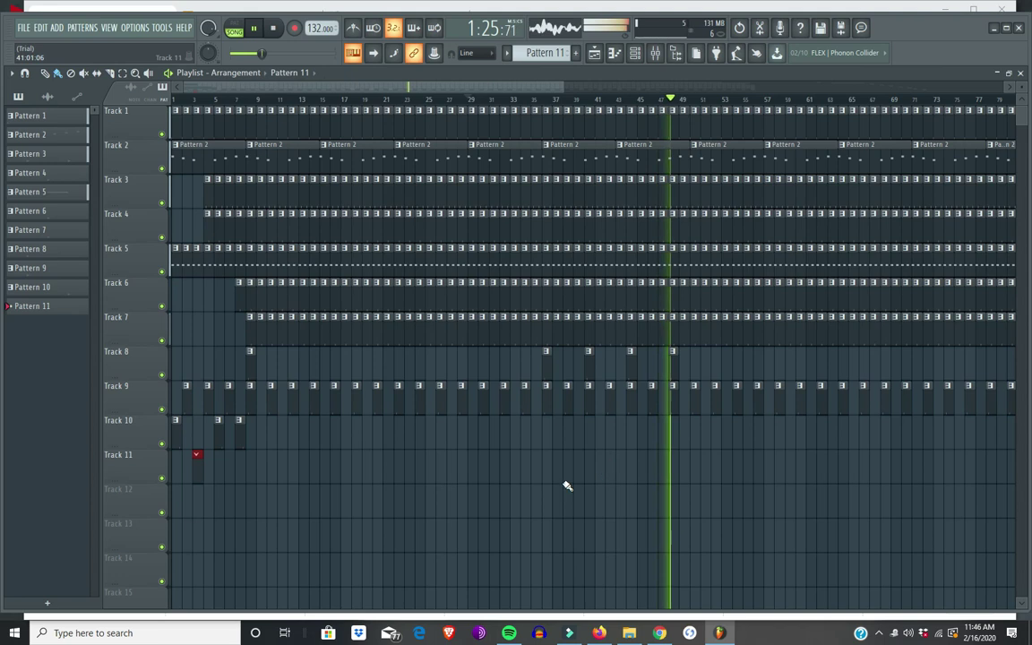
Paint a run of Pattern 11 clips on Track 11 from bar 46 onward and program Tropic Thunder HD_5 on step 1 of the pattern
mouse_move(646, 455)
left_mouse_down()
mouse_move(849, 471)
mouse_move(1012, 454)
left_mouse_up()
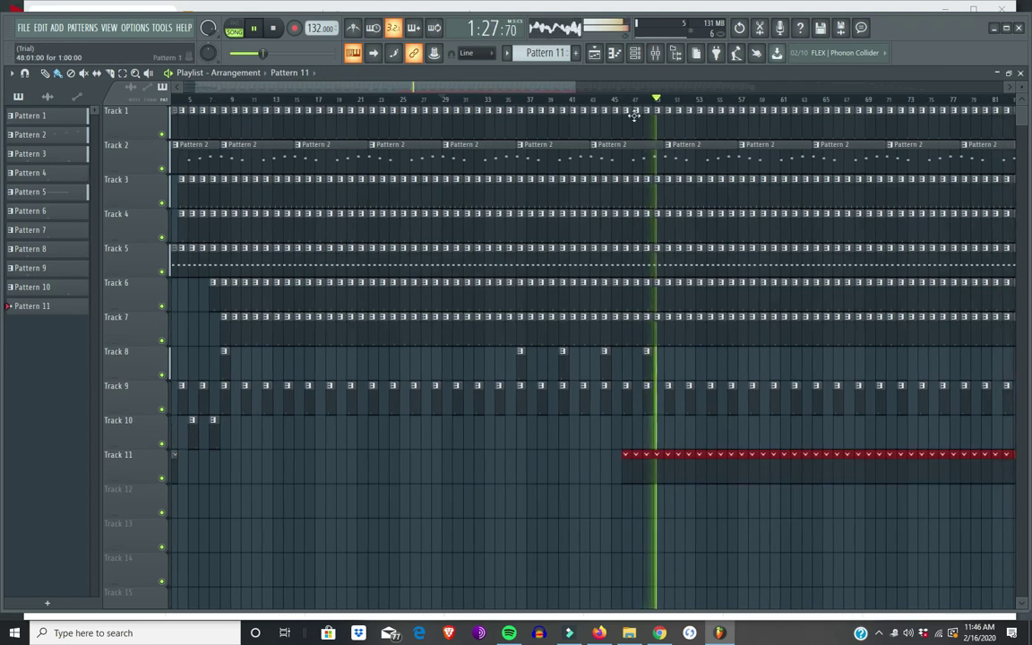
key("F7")
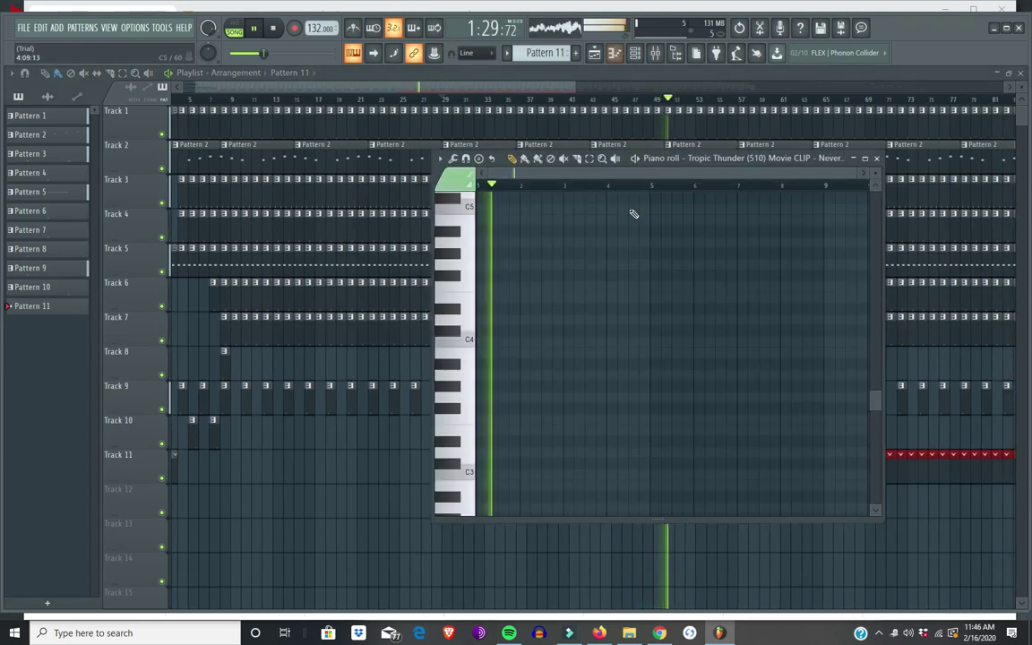
key("F6")
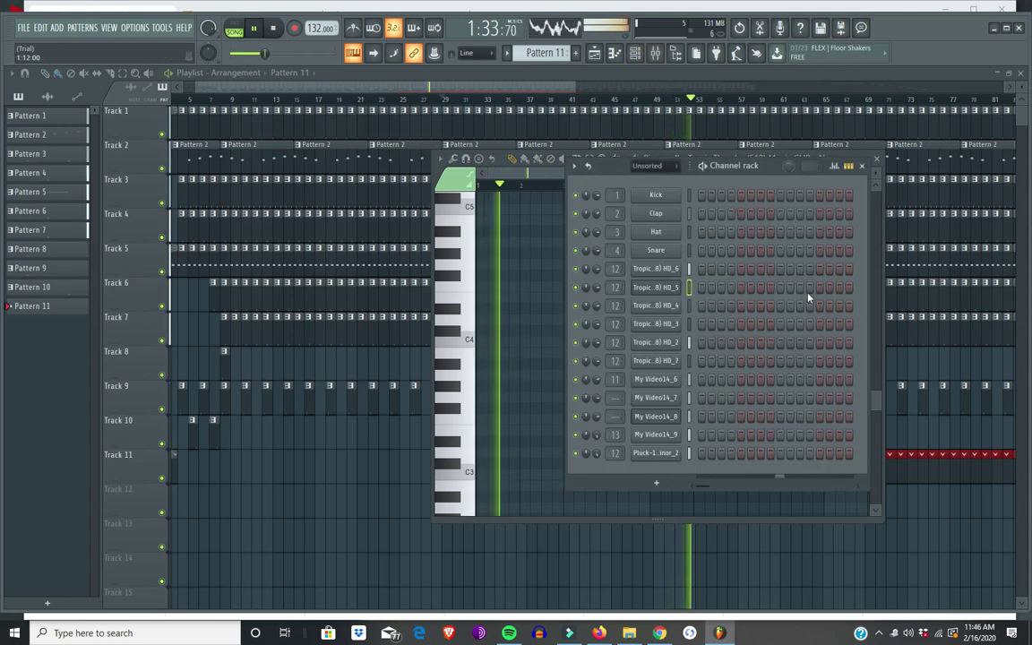
left_click(702, 288)
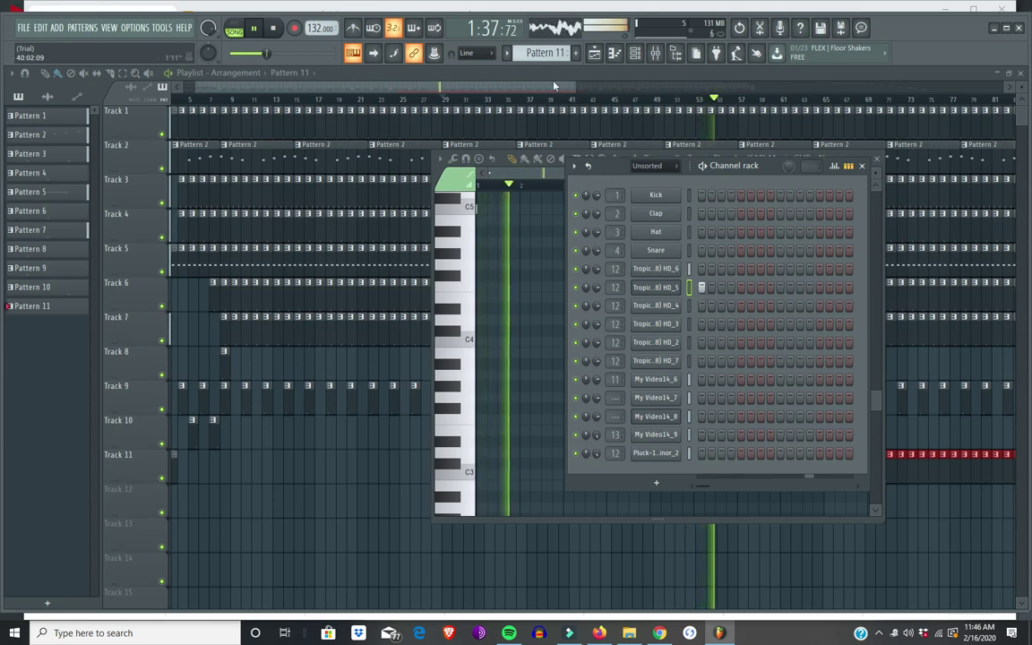
Delete the run of Pattern 11 clips from bar 46 onward on Track 11
left_click(554, 85)
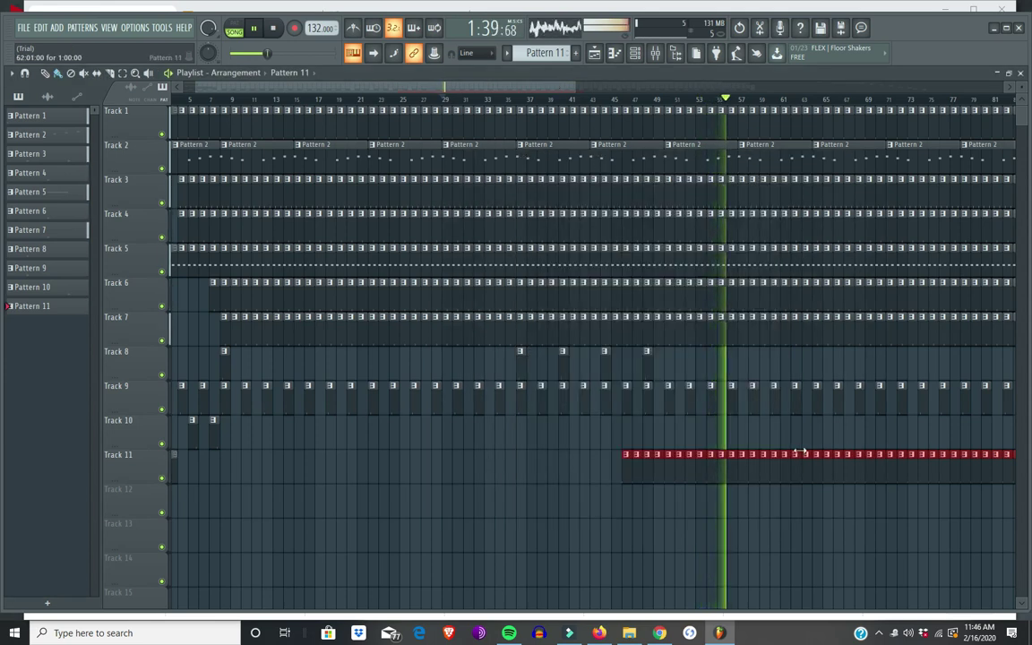
right_click(646, 478)
right_click(762, 475)
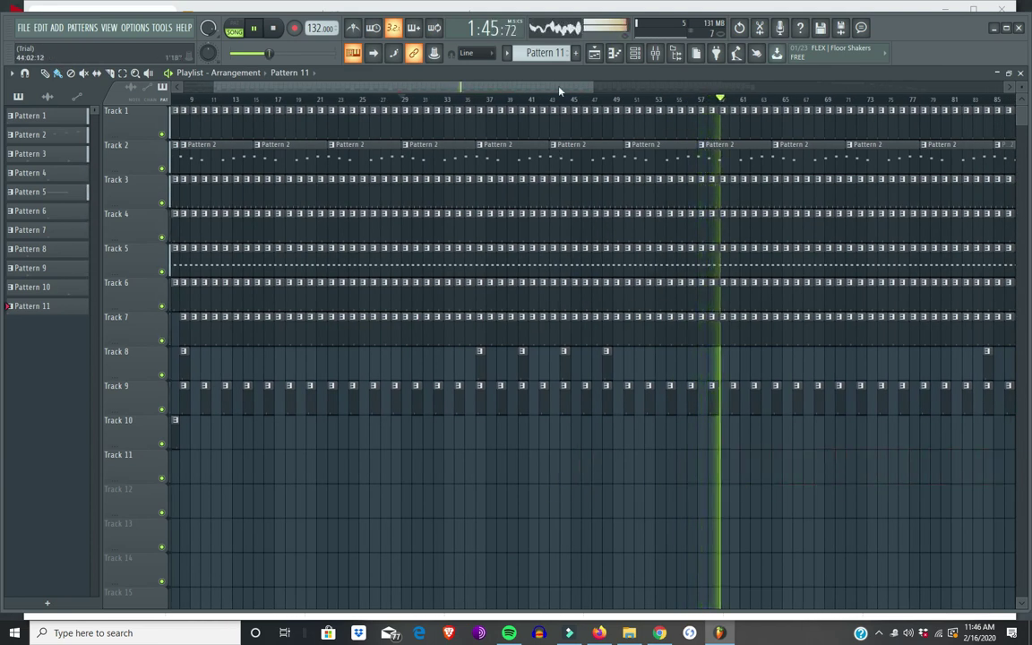
Add Pattern 11 clips on Track 10 at bars 33, 37, 42 and 45, replaying the section from about bar 31
left_click(453, 101)
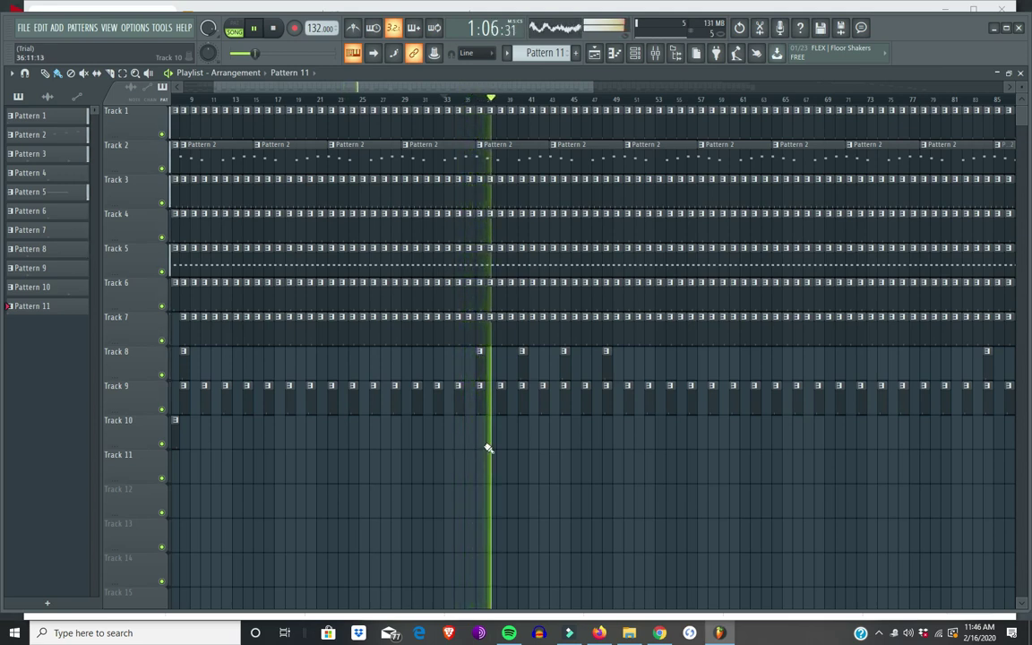
left_click(428, 99)
left_click(446, 442)
left_click(468, 444)
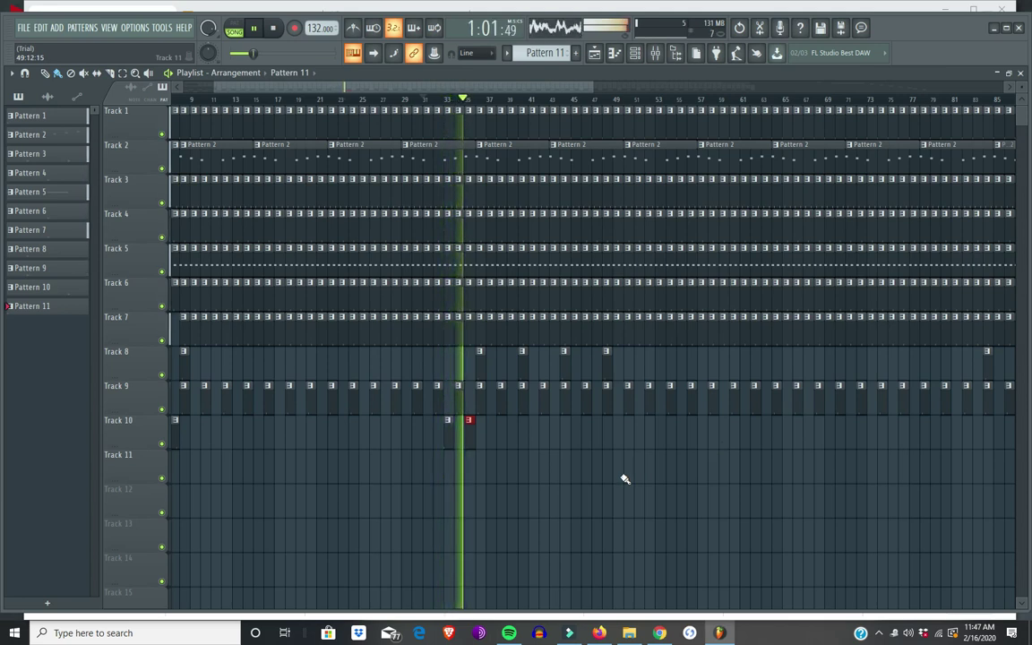
right_click(469, 420)
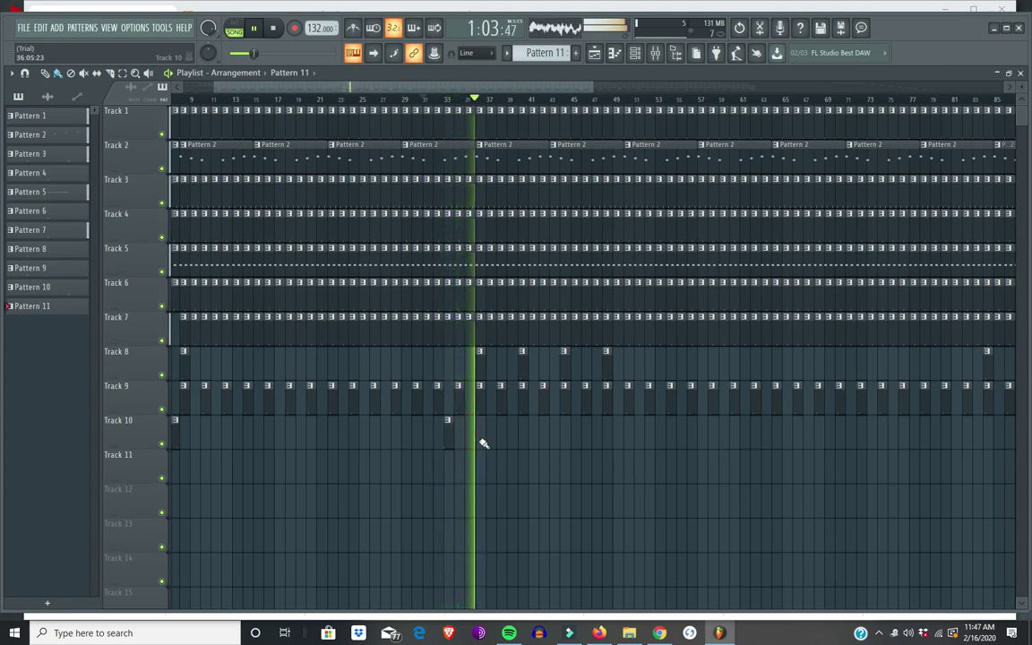
left_click(488, 445)
left_click(535, 445)
left_click(578, 448)
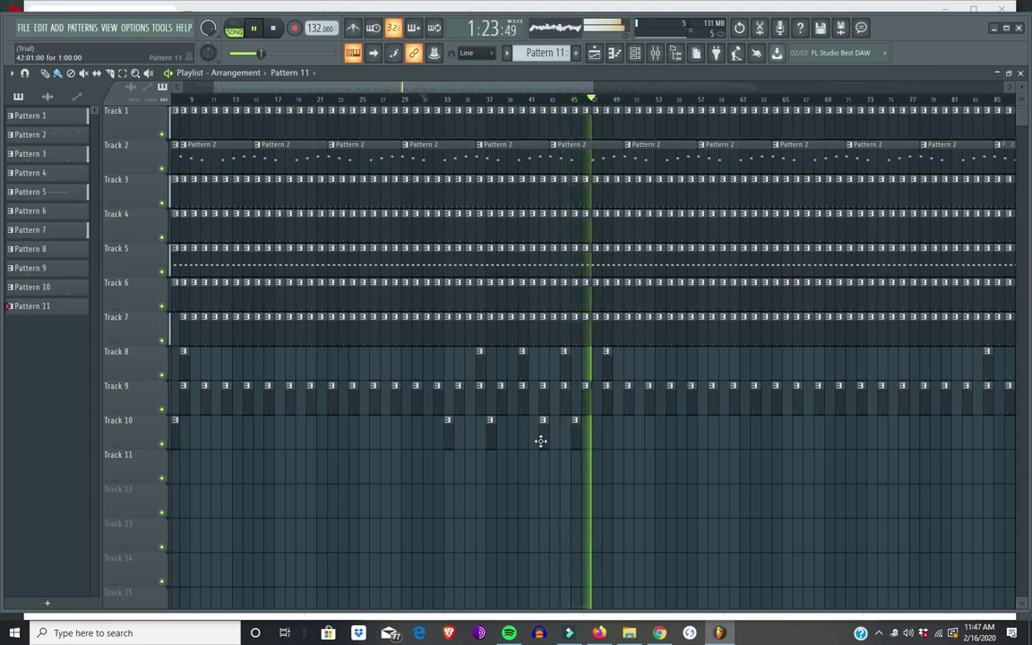
Shift the Track 10 clips at bars 33, 37 and 45 to bars 34, 38 and 46, checking them against playback
left_click(490, 101)
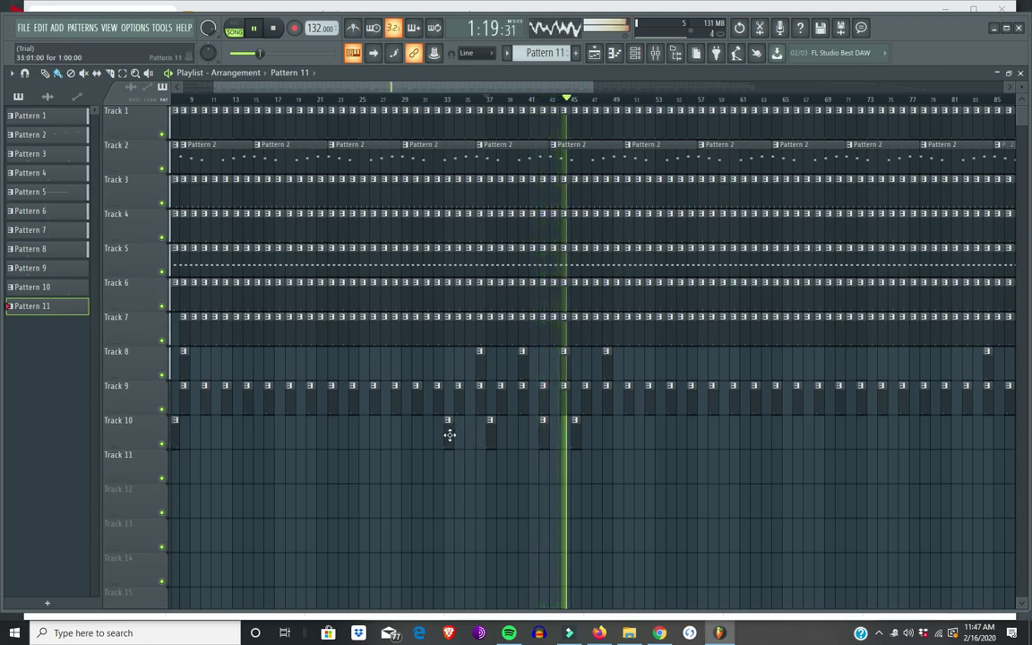
left_click_drag(454, 435, 496, 437)
left_click_drag(571, 435, 581, 439)
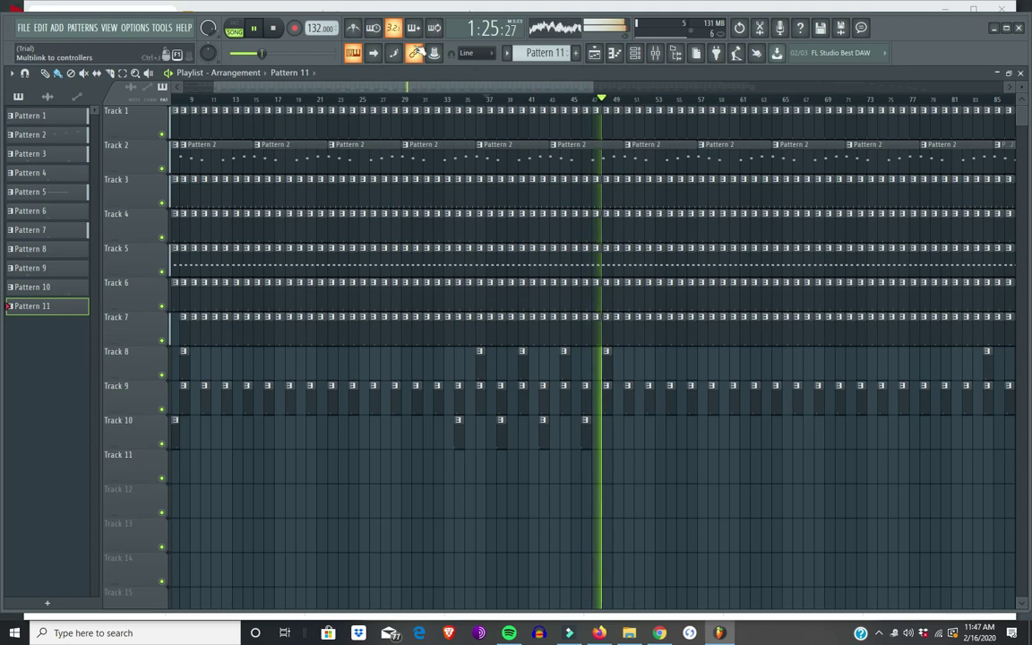
Stop playback and add Pattern 11 clips on Track 10 at bars 82, 86, 90 and 94
left_click(273, 27)
left_click_drag(529, 94, 601, 101)
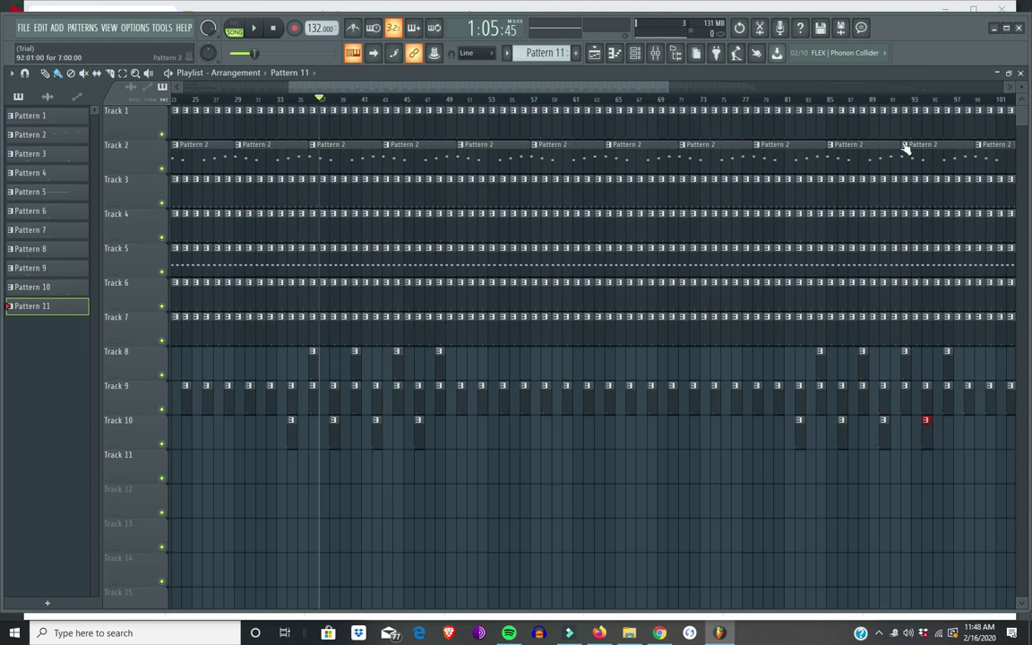
left_click_drag(627, 90, 343, 106)
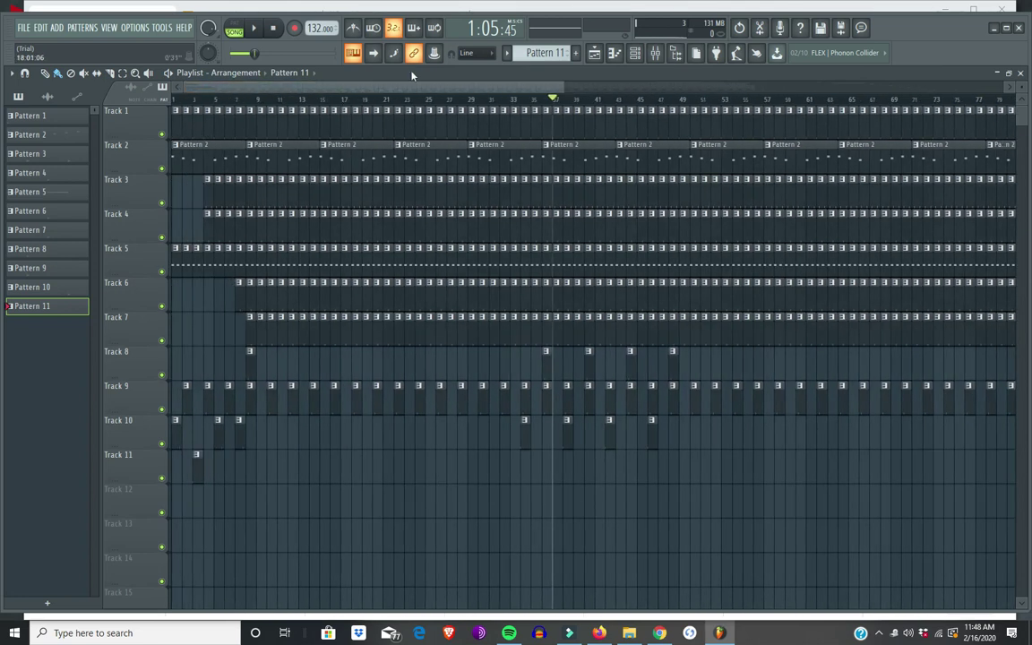
Replay the arrangement from the start to check the intro and the vocal hits on Track 10
left_click(263, 31)
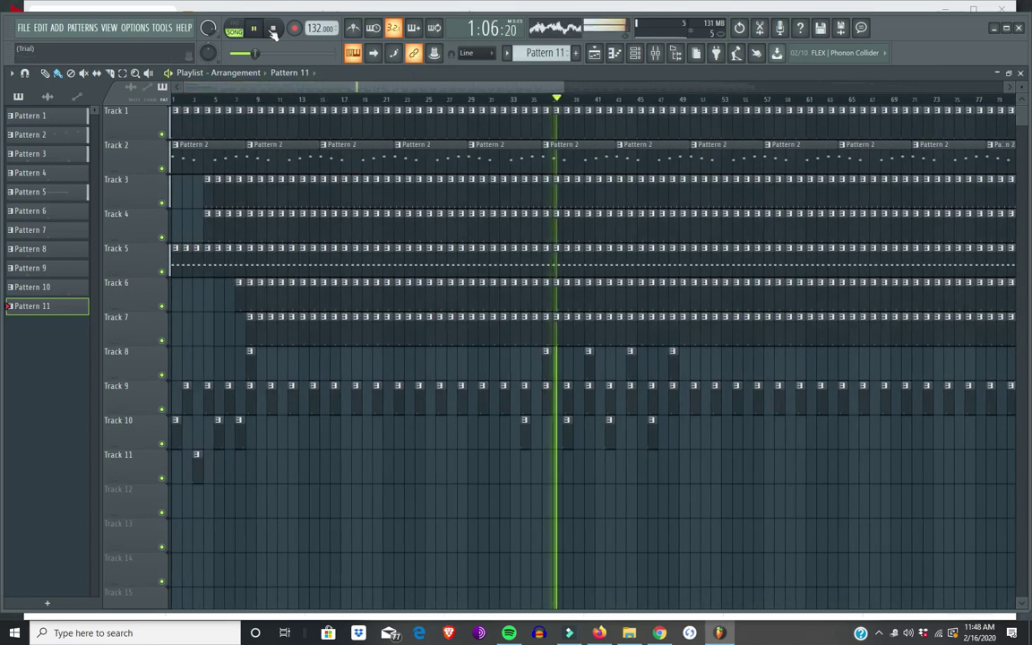
left_click(276, 29)
left_click(280, 28)
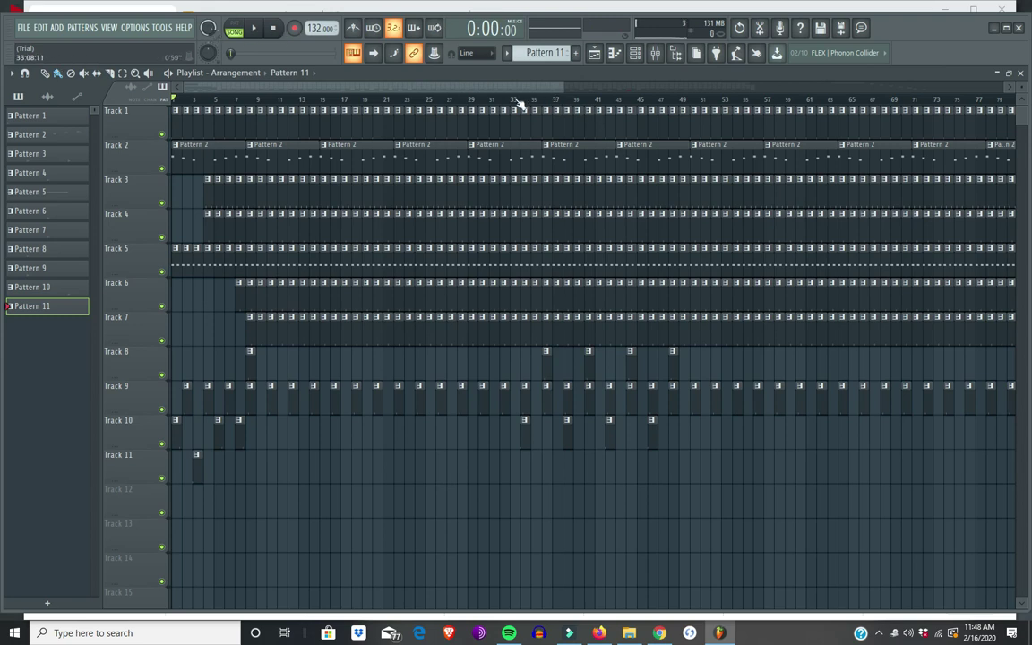
left_click(256, 30)
left_click(636, 53)
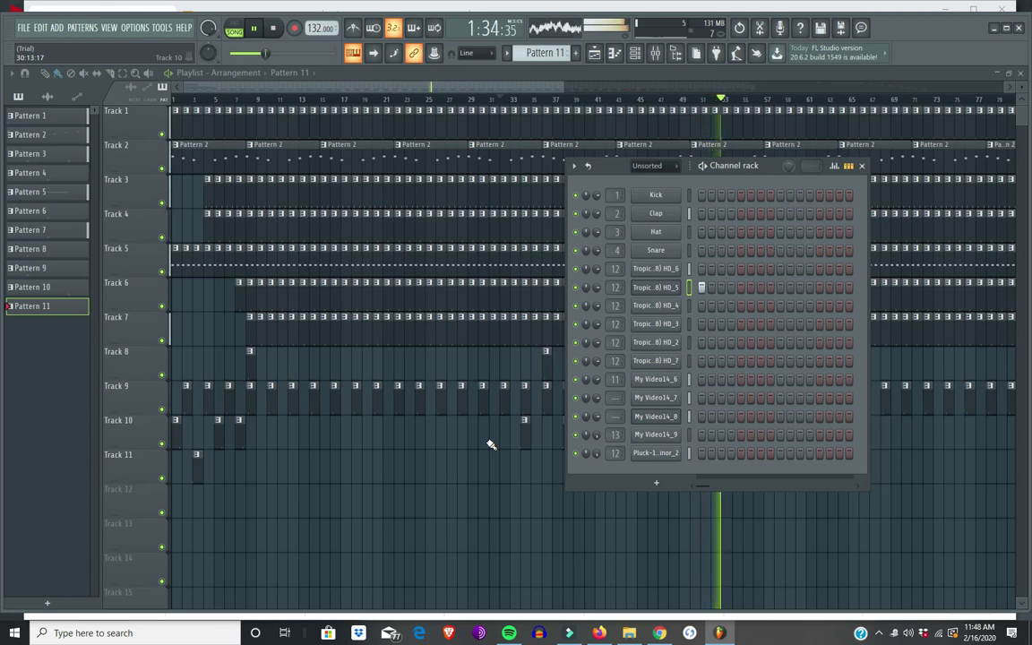
left_click(174, 99)
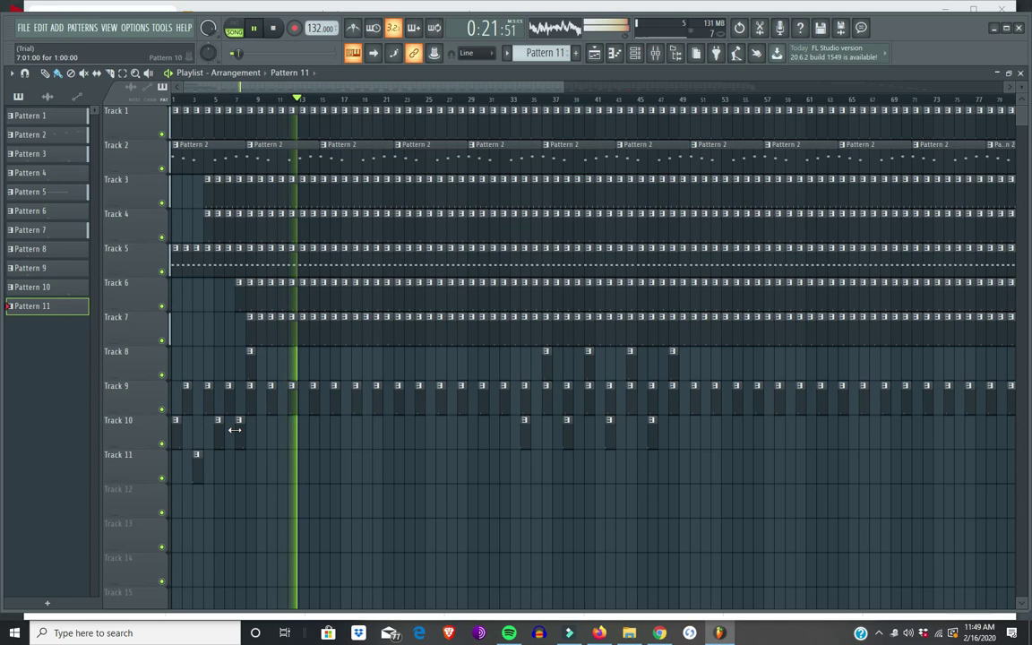
left_click(273, 28)
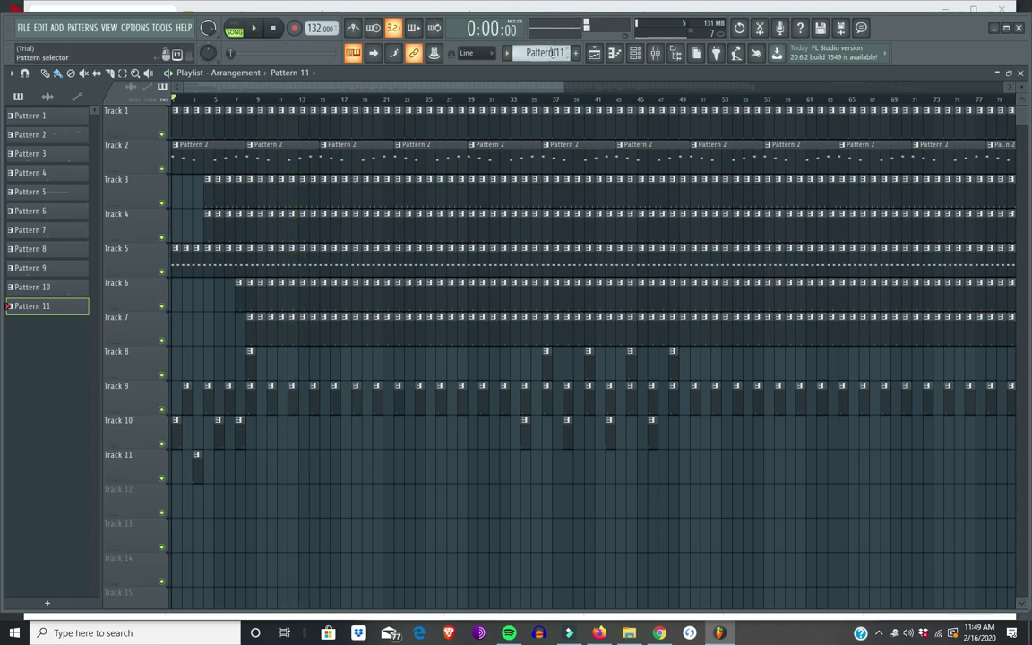
Audition the Tropic Thunder HD_6 vocal sample against the intro playback
left_click(636, 54)
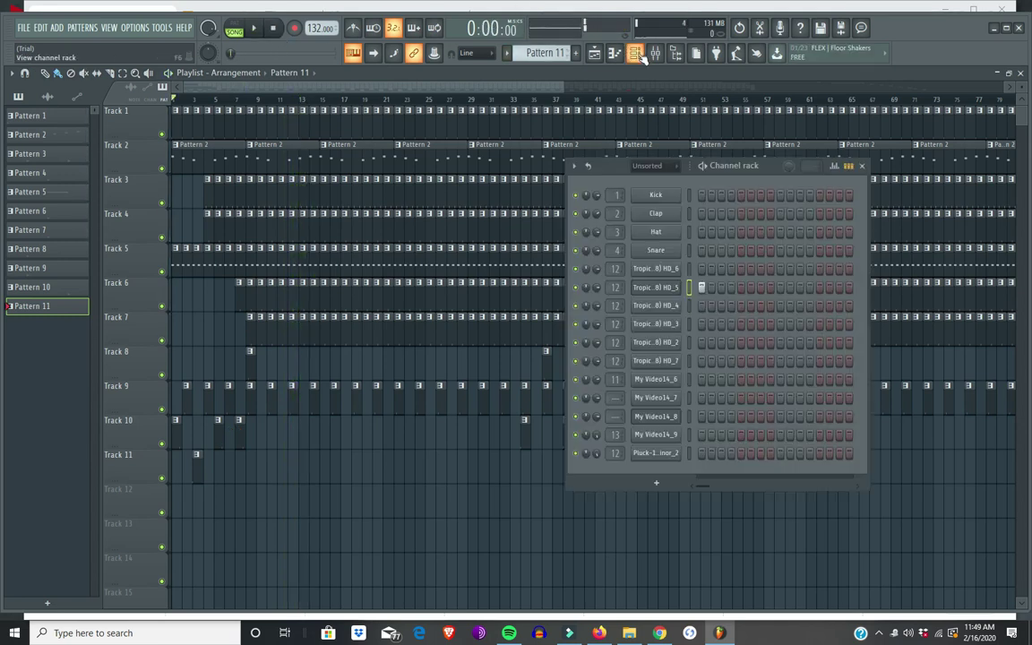
left_click(657, 271)
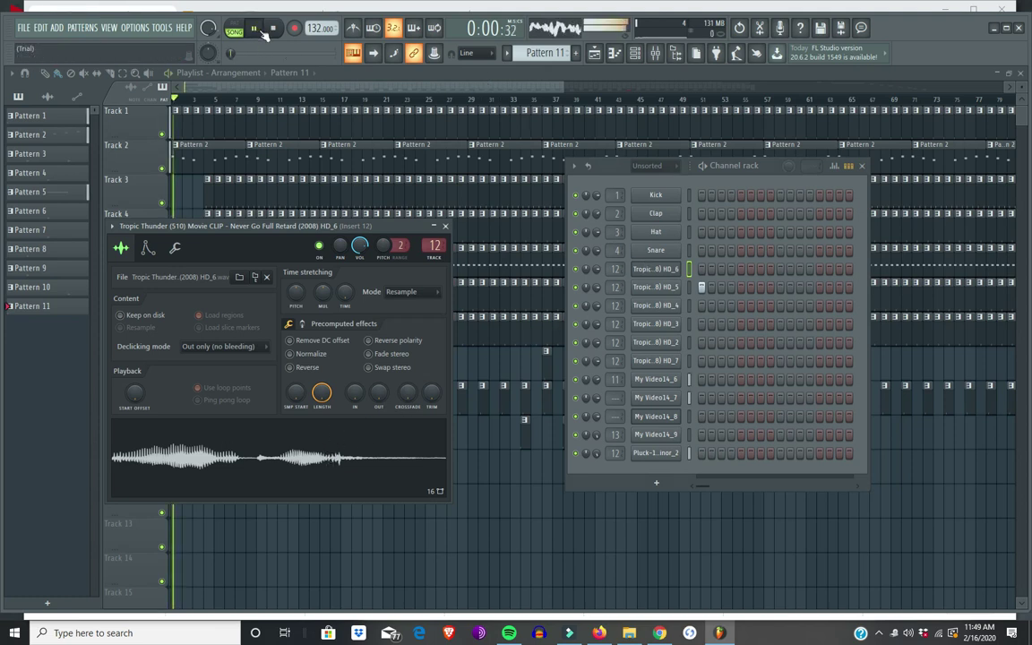
left_click(309, 86)
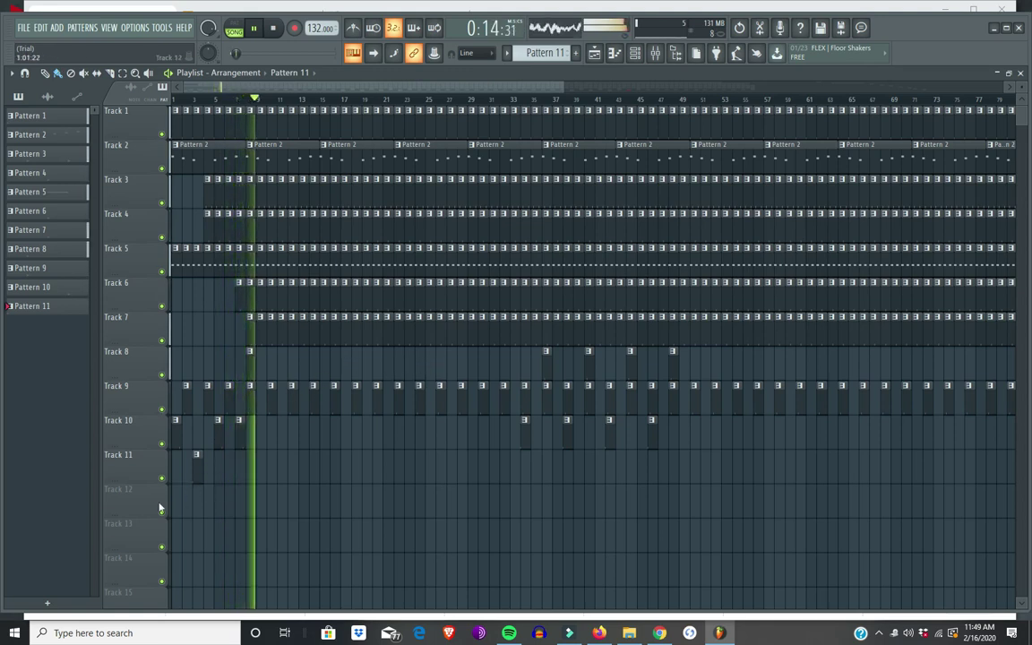
Replace the bar 5 clip on Track 10 with a new Pattern 12 clip on Track 12, programming Tropic Thunder HD_6 on step 1
key("F4")
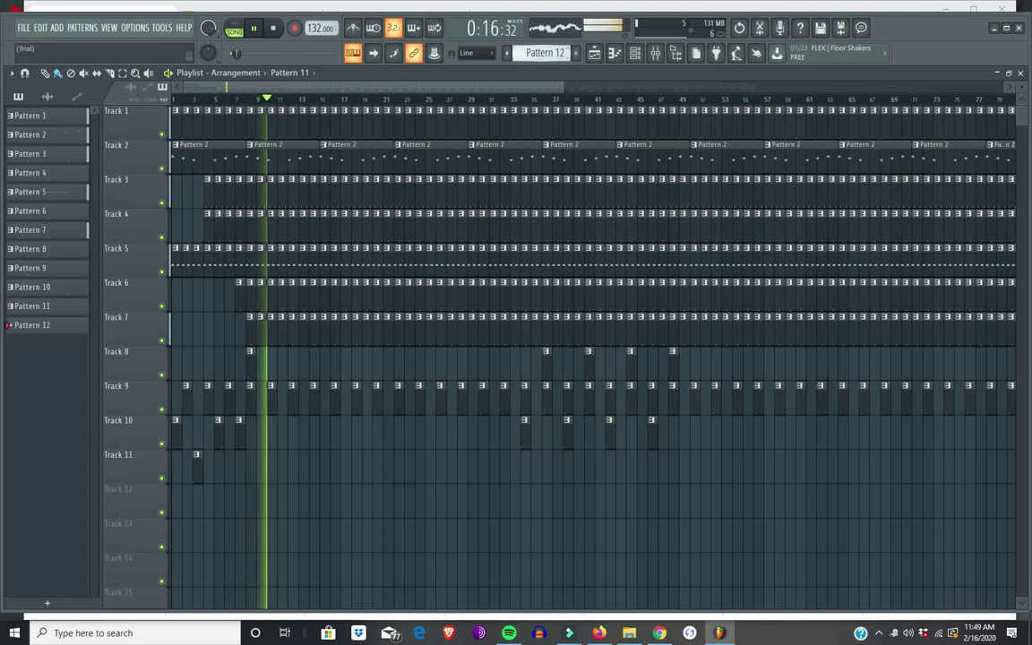
left_click(273, 28)
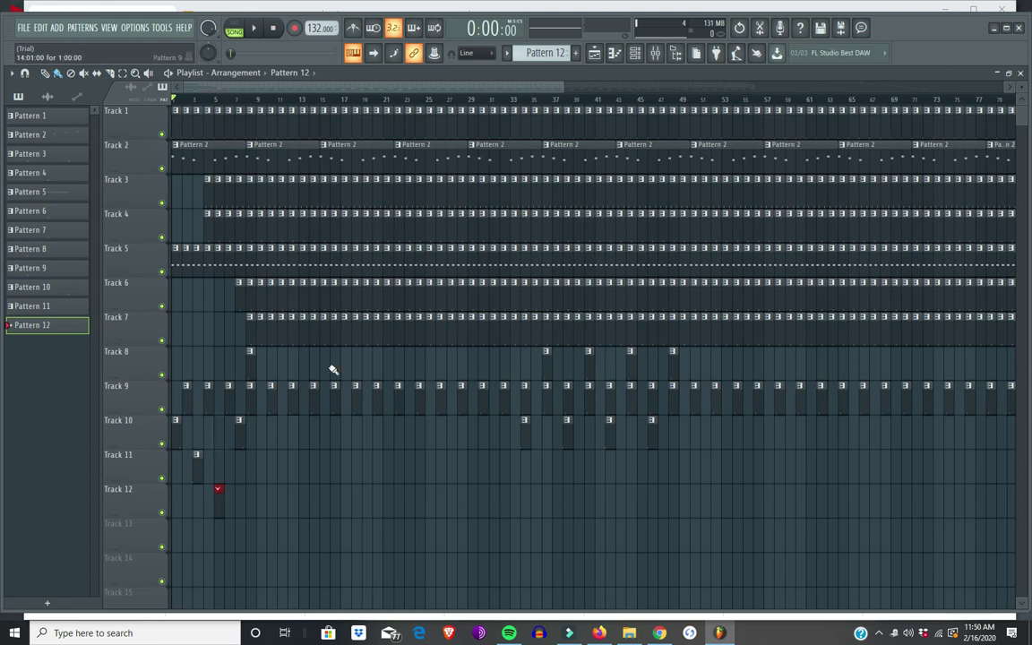
left_click(636, 53)
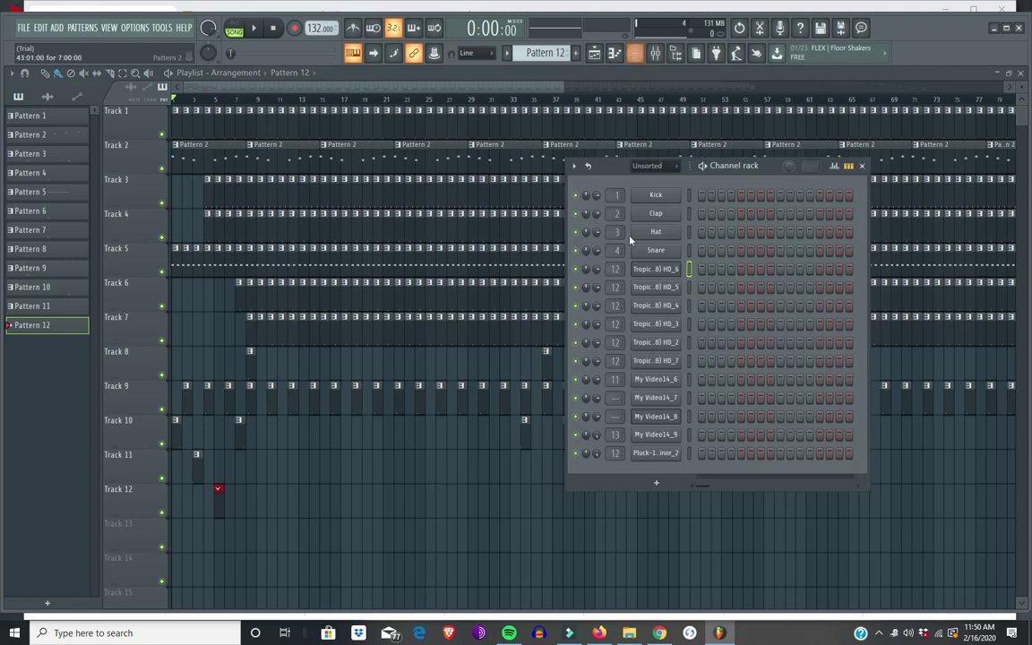
left_click(653, 273)
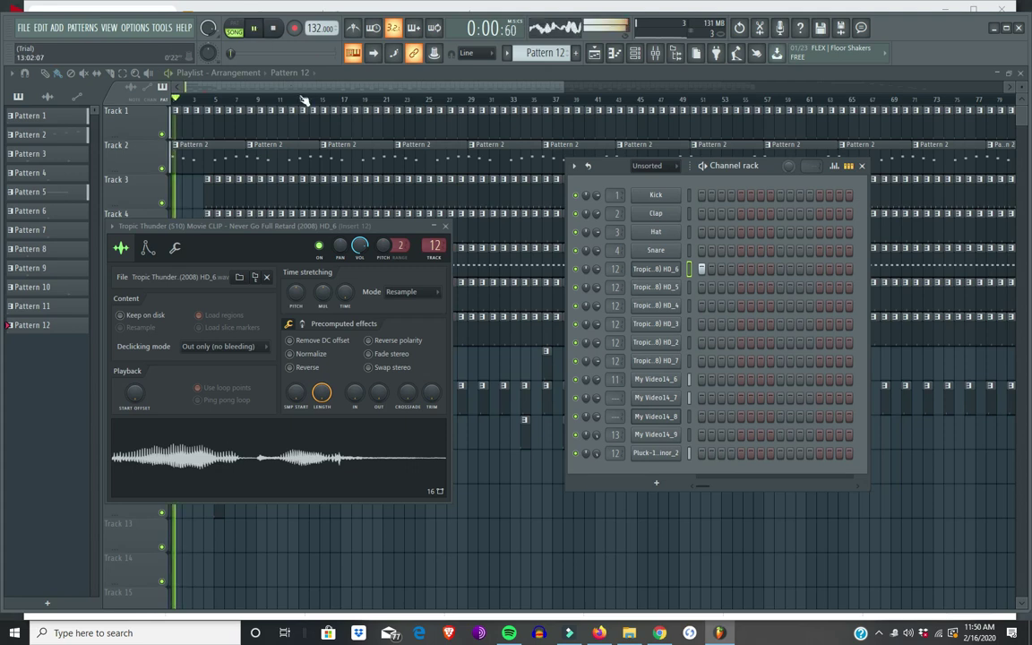
left_click(279, 75)
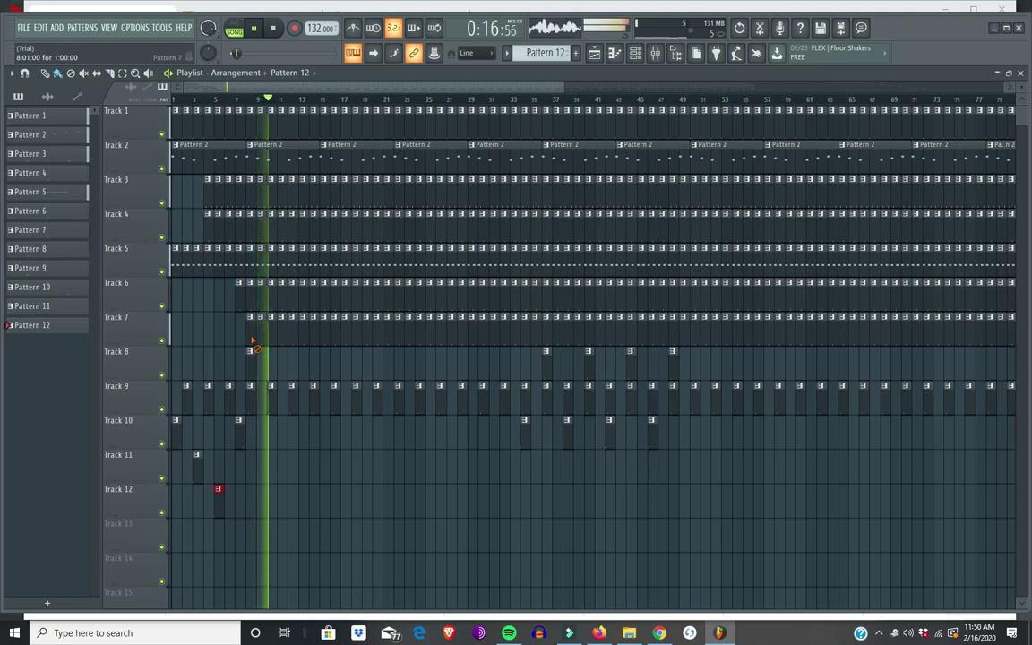
Clear bars 7 and 8 on Track 6 and bar 8 on Track 7, replaying the intro from the start
right_click(242, 289)
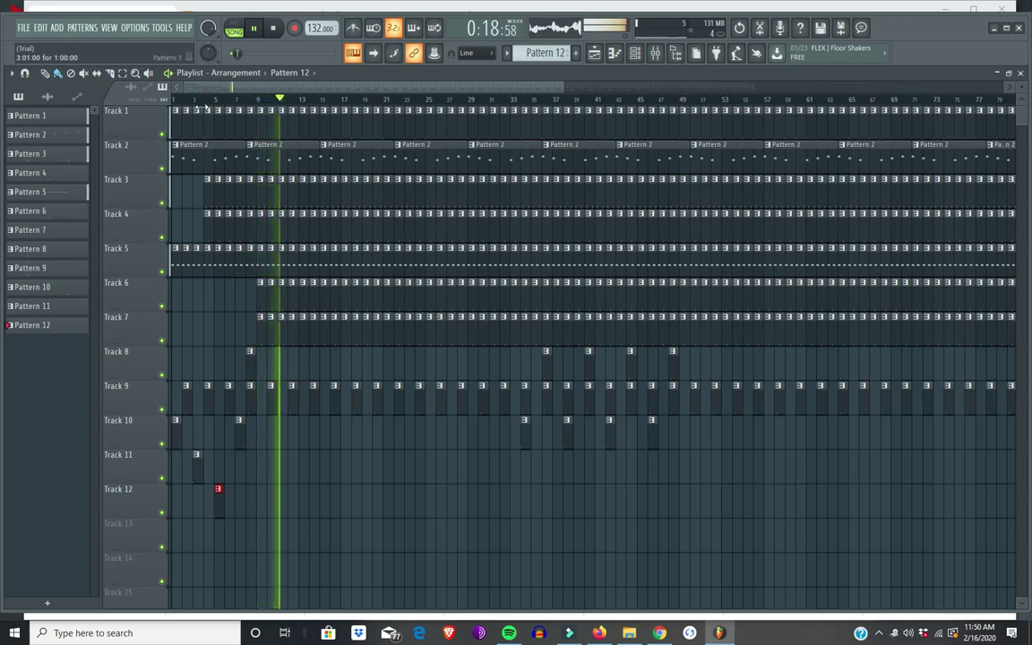
left_click(176, 99)
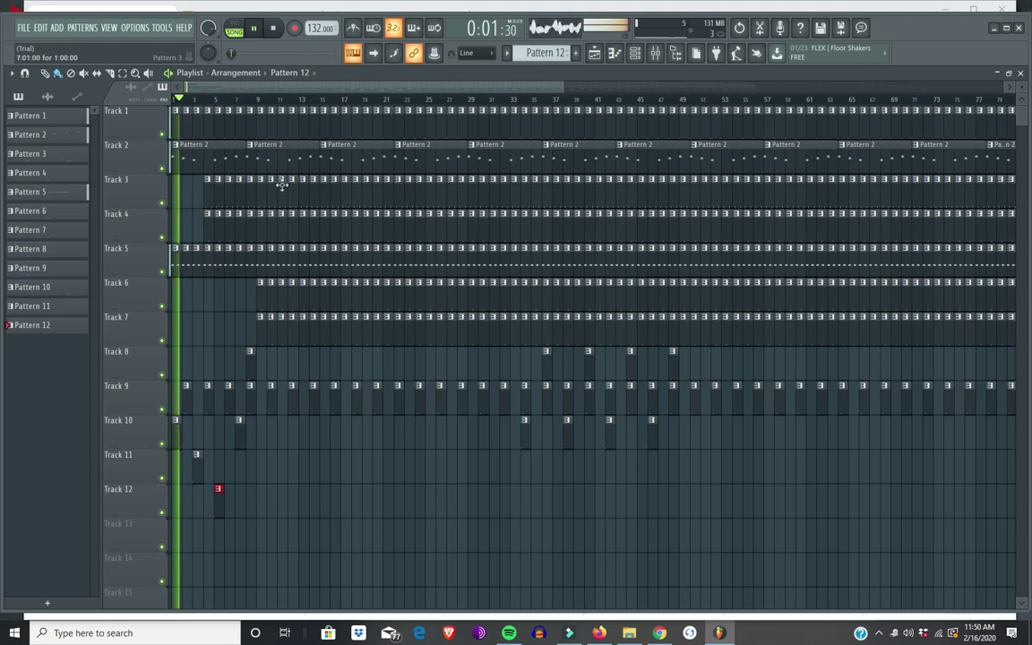
Replay the intro from bars 5 and 3, and route the Tropic Thunder HD_6 channel to mixer track 12
left_click(636, 55)
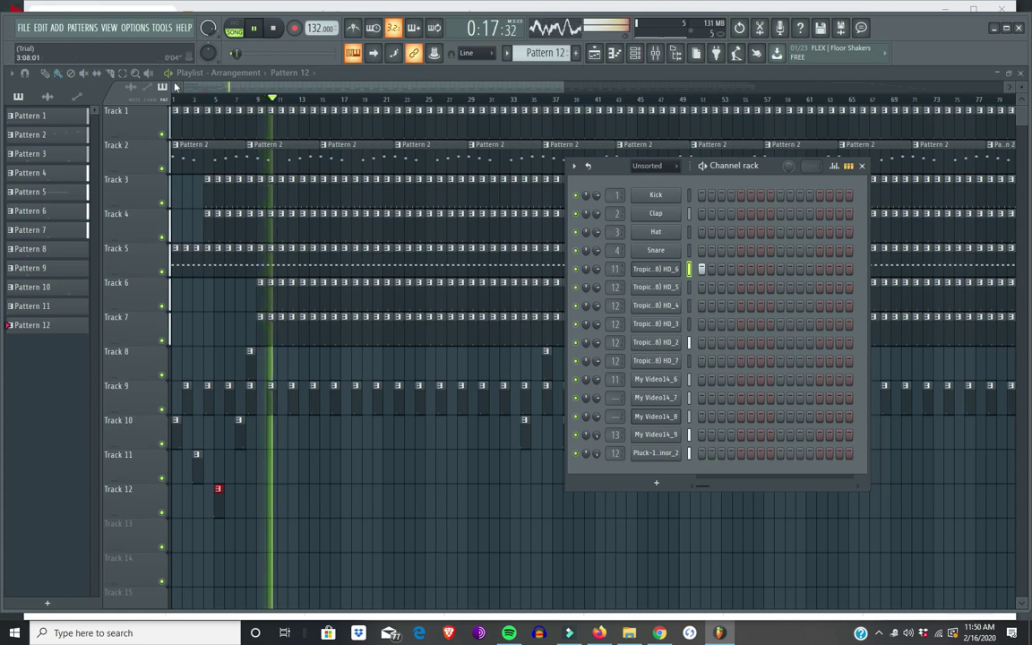
left_click(215, 98)
left_click(195, 99)
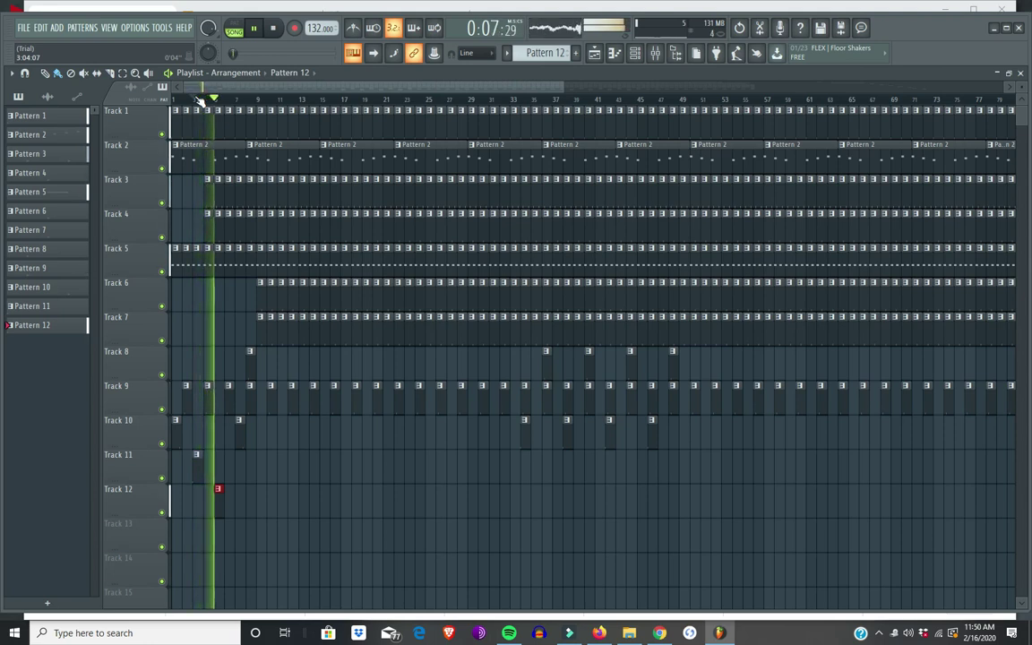
left_click(634, 53)
scroll(615, 269, "down", 1)
scroll(615, 268, "up", 1)
left_click(273, 27)
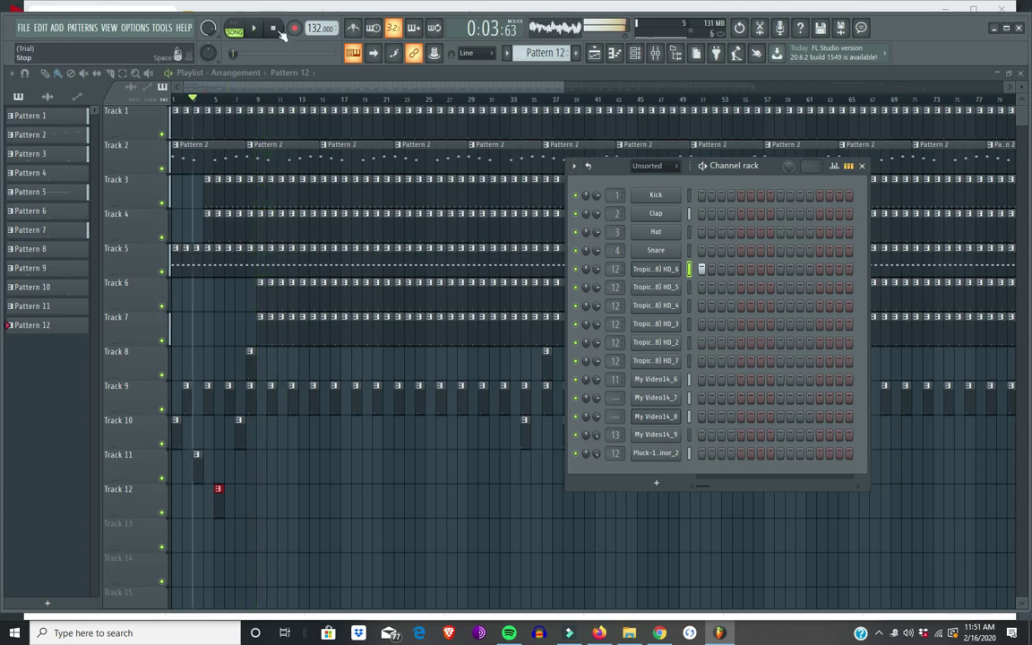
Audition Patterns 1 to 4 one at a time in pattern mode with their notes open in the piano roll
double_click(202, 127)
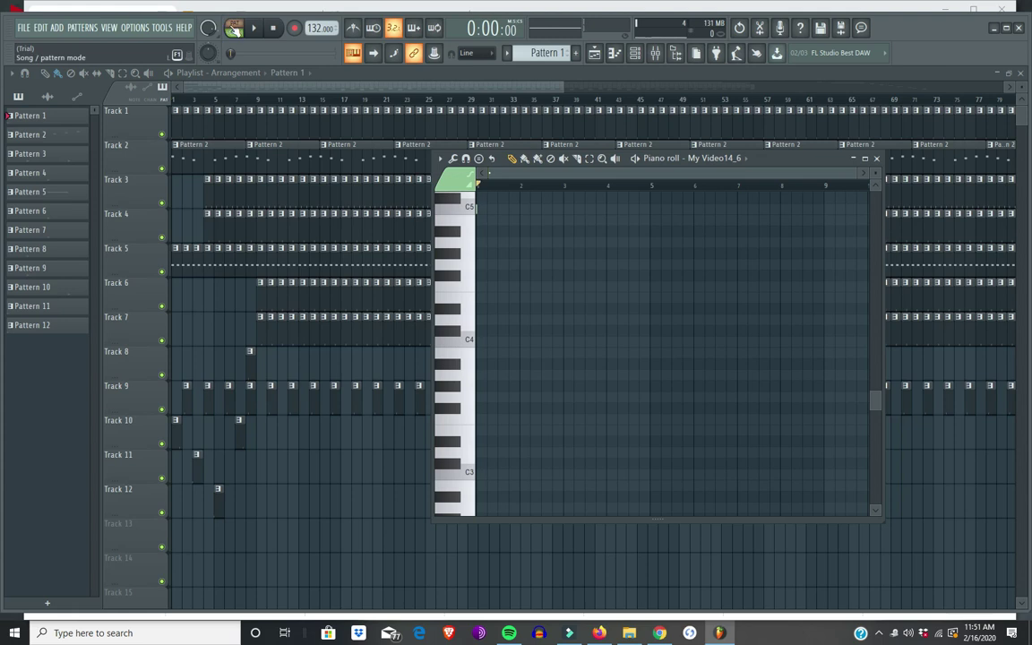
left_click(264, 28)
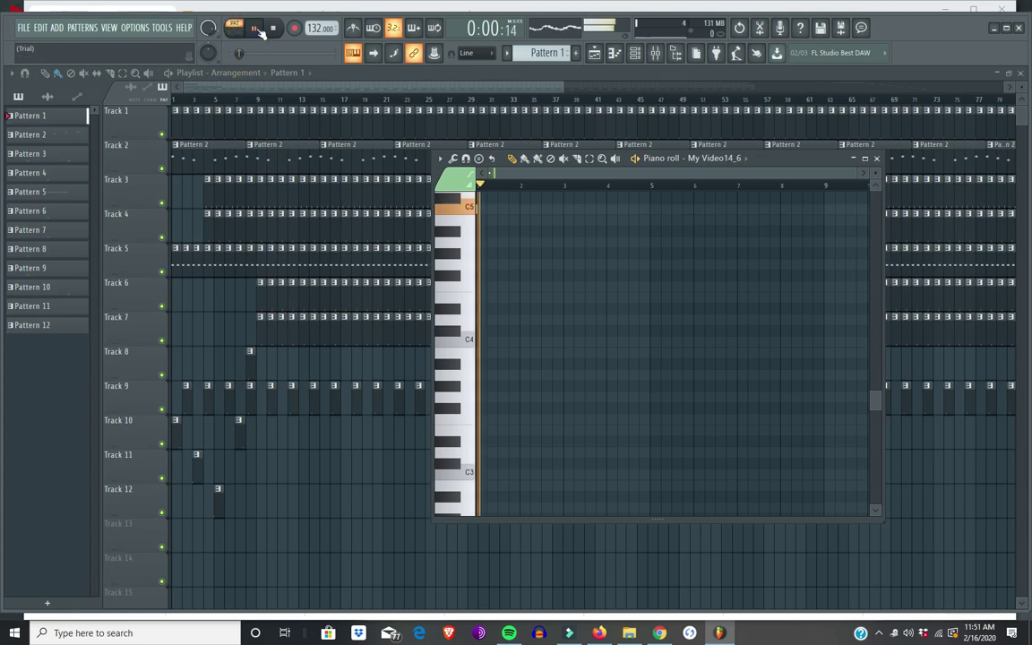
left_click(207, 157)
double_click(207, 157)
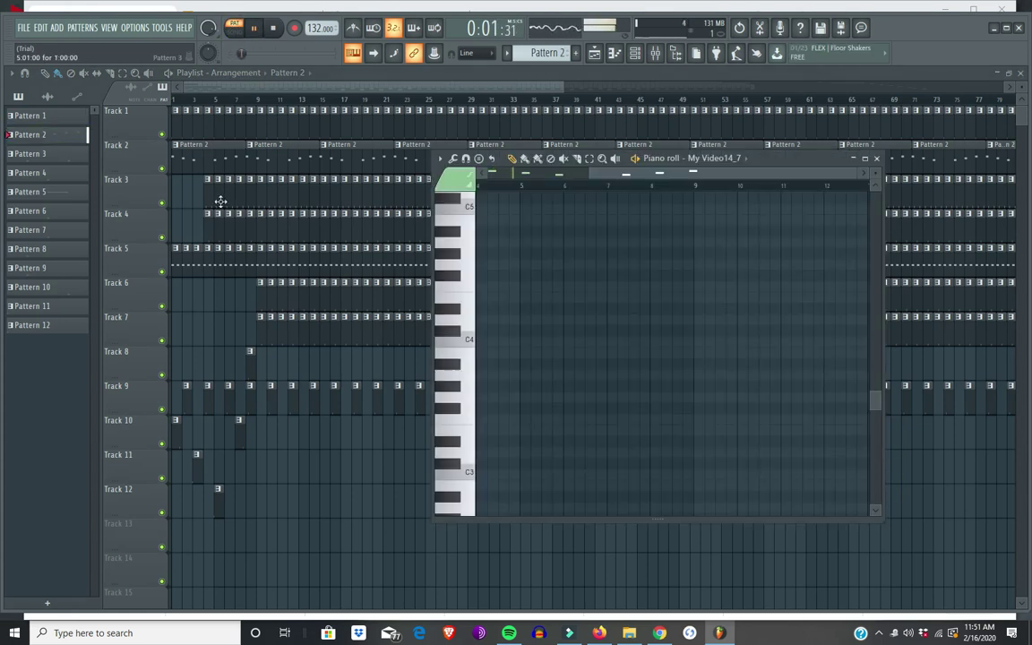
left_click(216, 198)
double_click(215, 198)
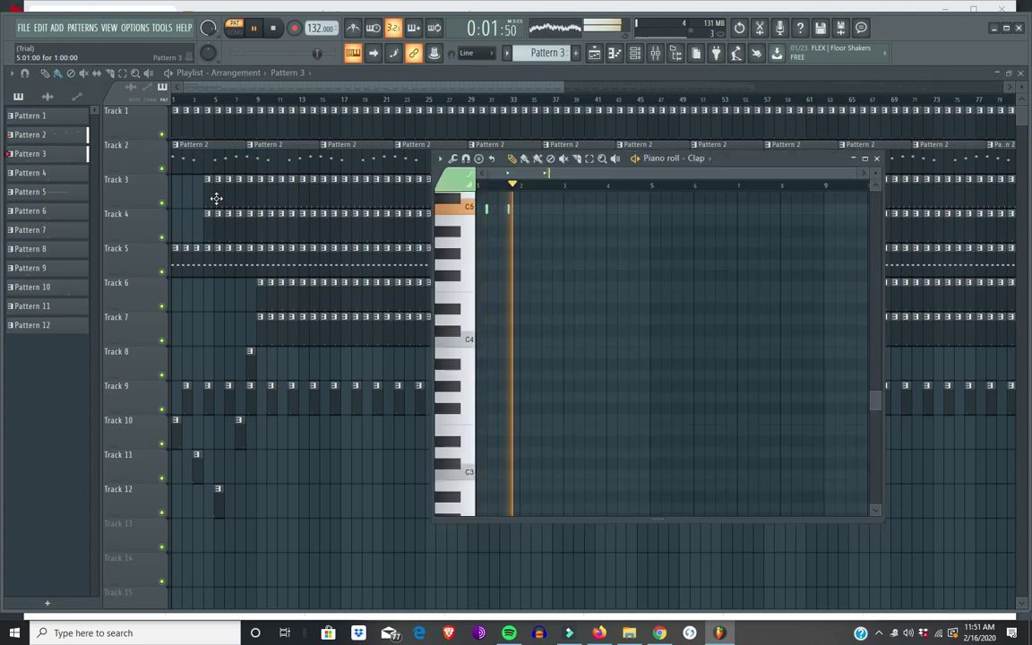
double_click(220, 225)
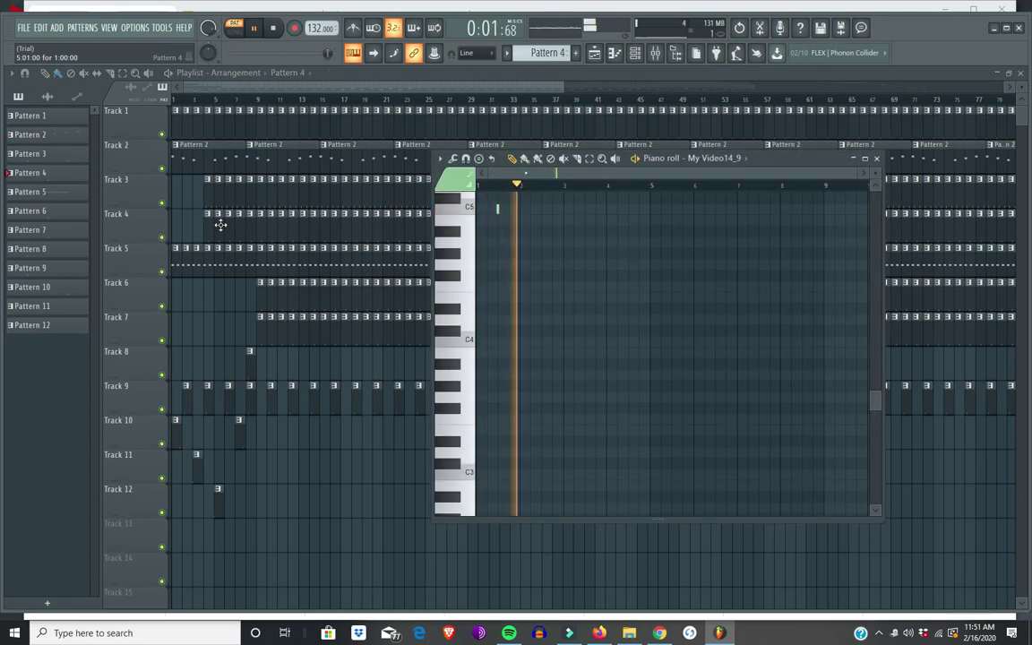
Audition Patterns 5, 6 and 7 one at a time with their notes open in the piano roll
left_click(242, 258)
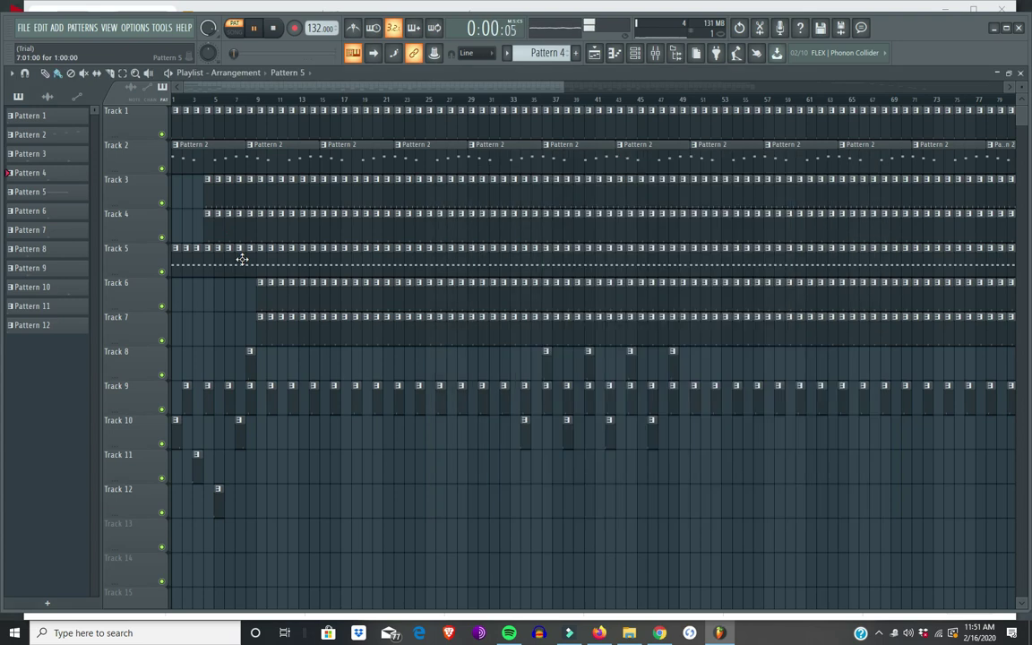
double_click(242, 259)
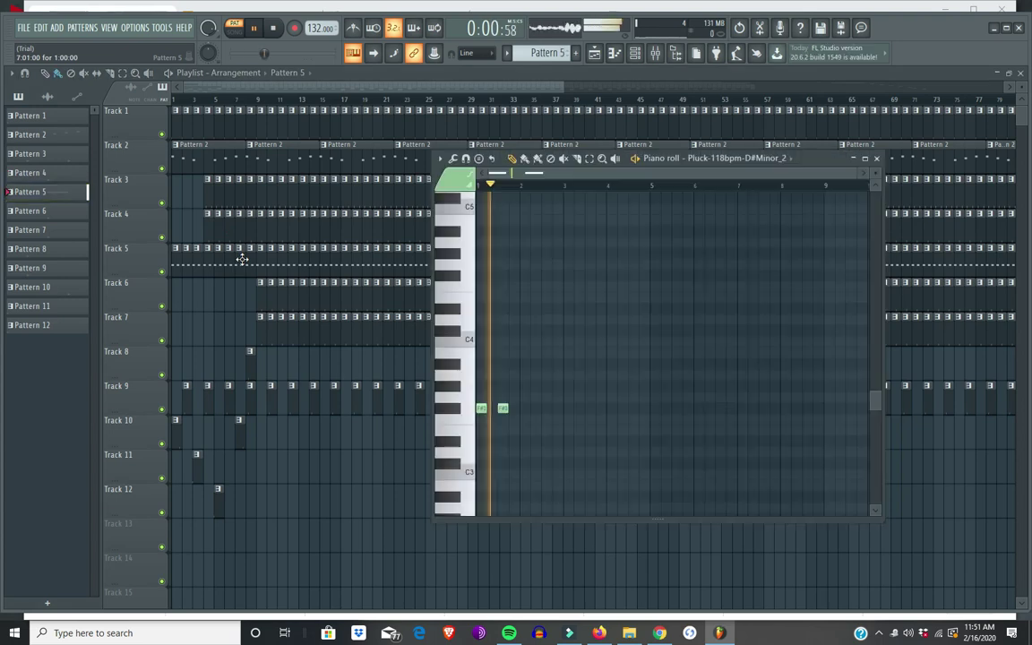
left_click(268, 300)
double_click(269, 301)
left_click(267, 320)
double_click(267, 320)
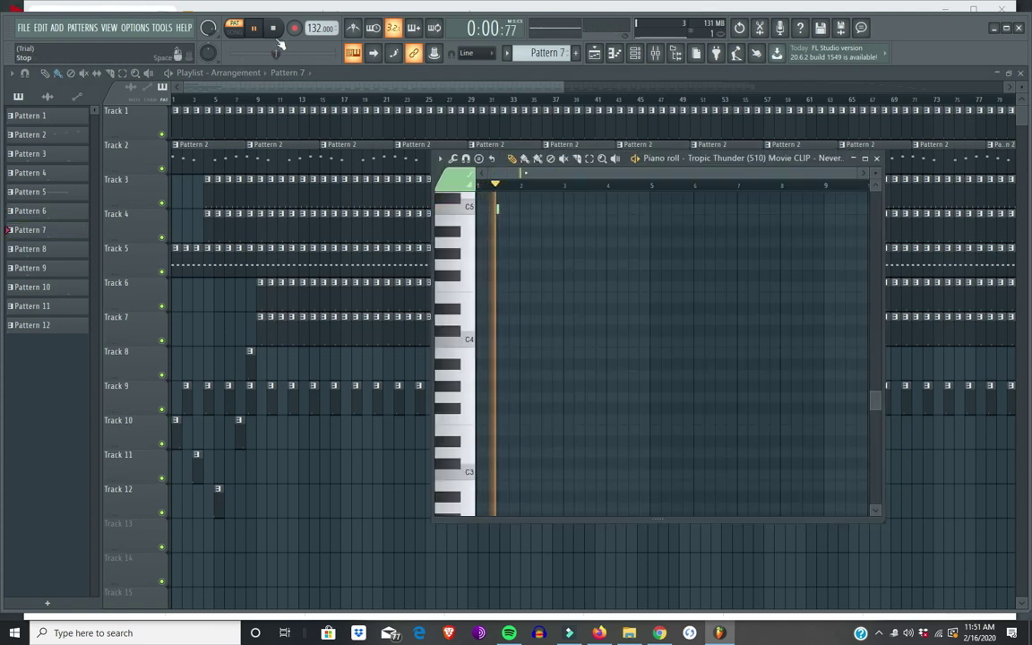
Return to song playback and clear bars 4 to 8 on Tracks 3 and 4
left_click(237, 31)
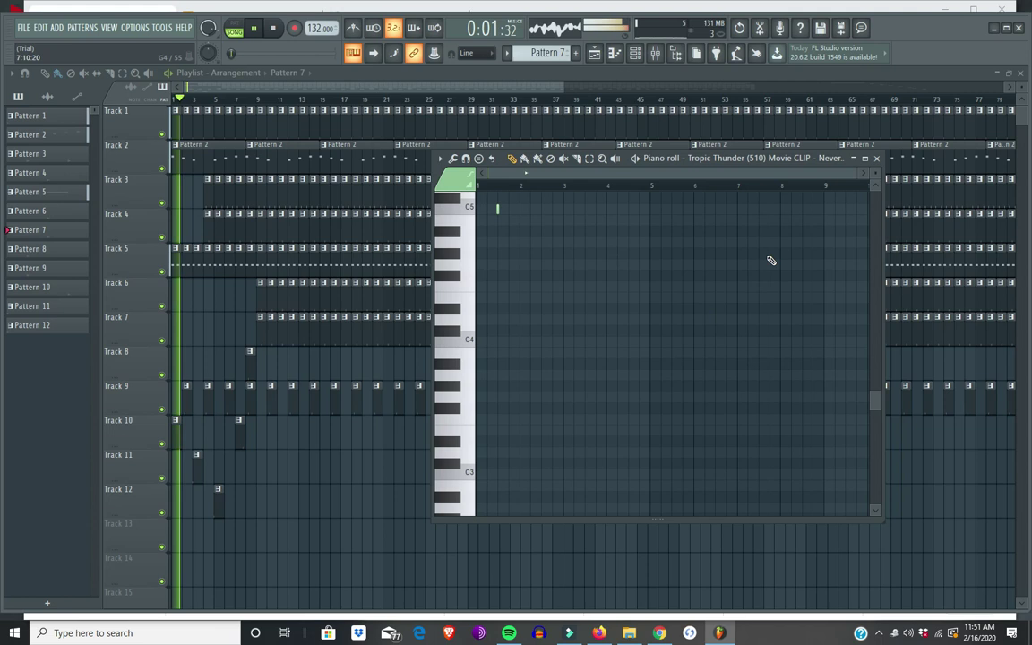
left_click(781, 77)
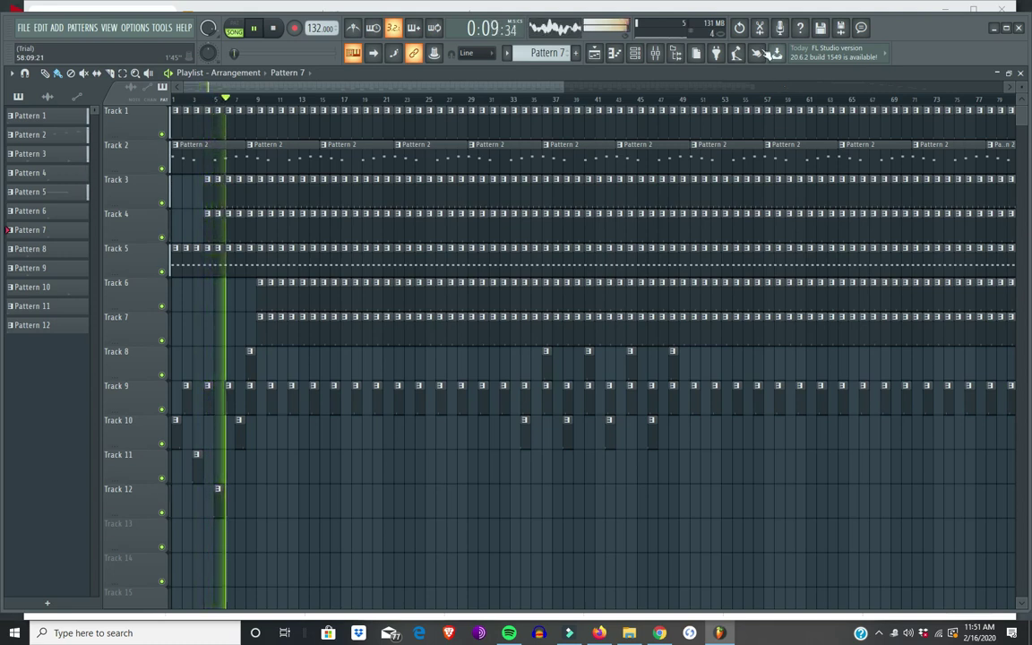
mouse_move(237, 232)
left_mouse_down()
mouse_move(207, 200)
mouse_move(242, 194)
mouse_move(256, 228)
left_mouse_up()
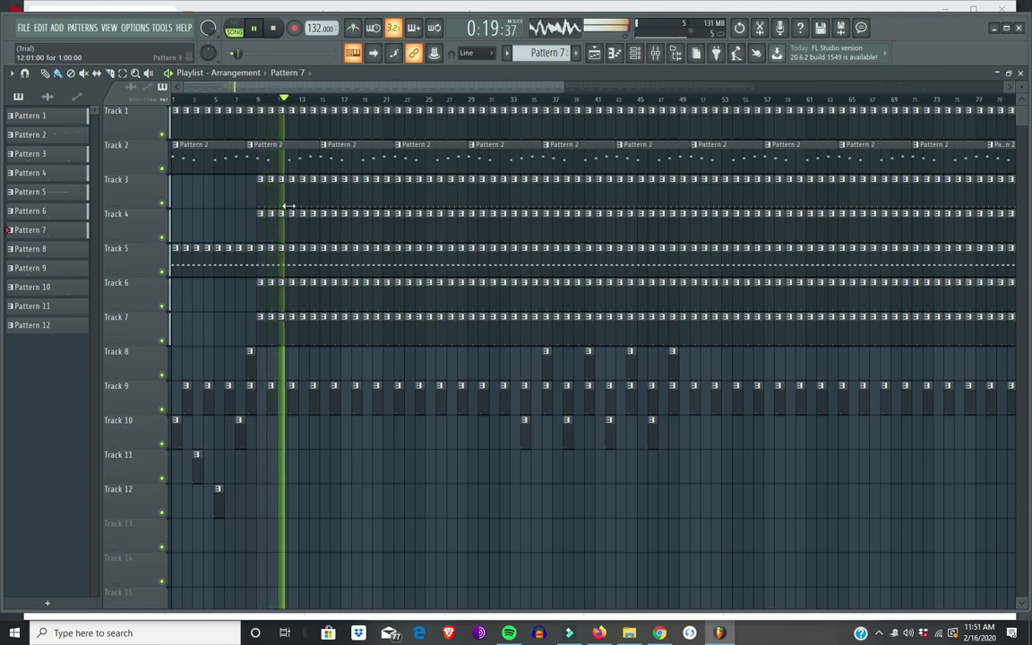
Adjust the channel volume of the My Video14_7 sample during song playback and close the open editor windows
left_click(615, 53)
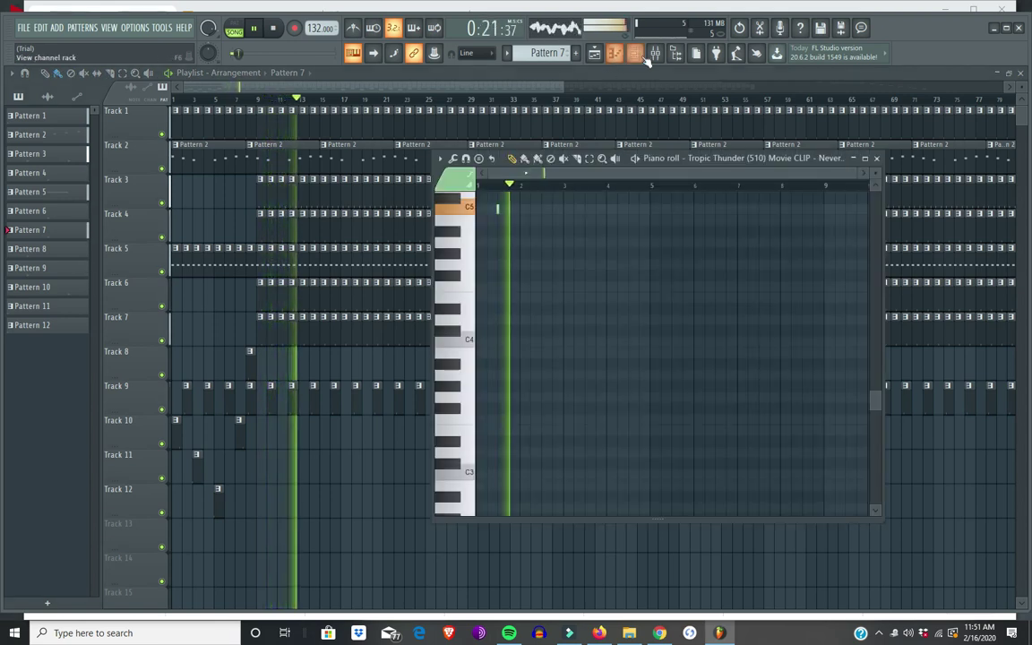
left_click(634, 53)
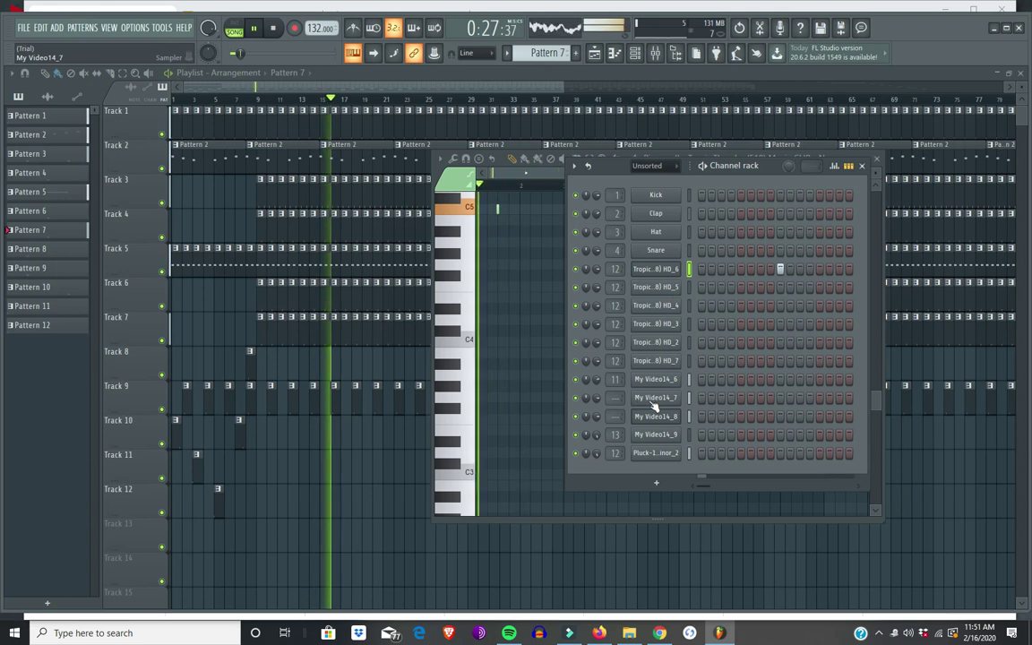
left_click(654, 399)
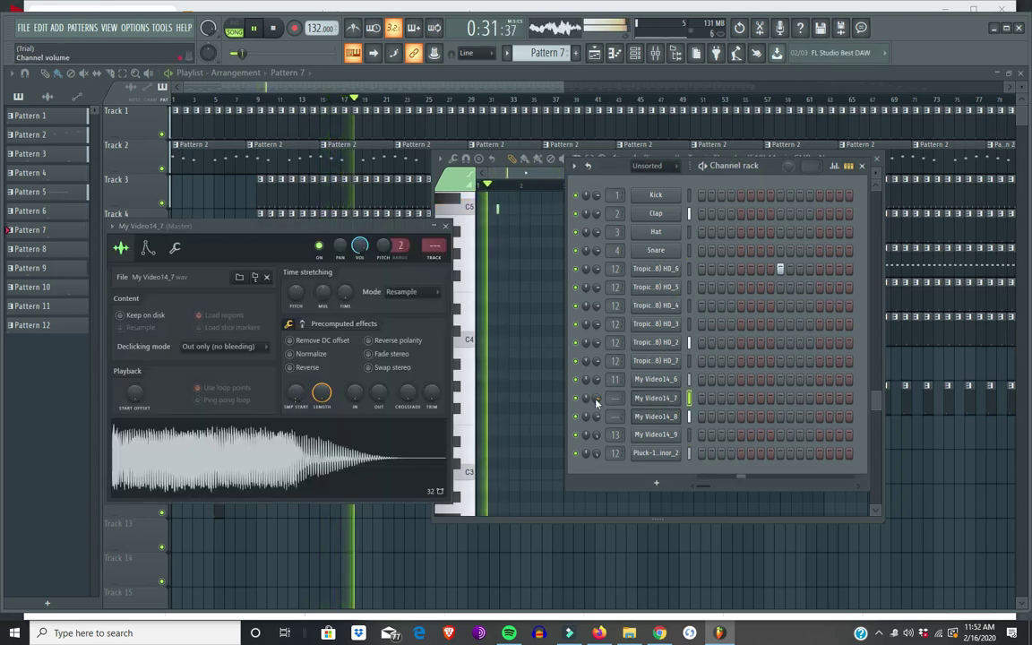
left_click_drag(599, 403, 599, 394)
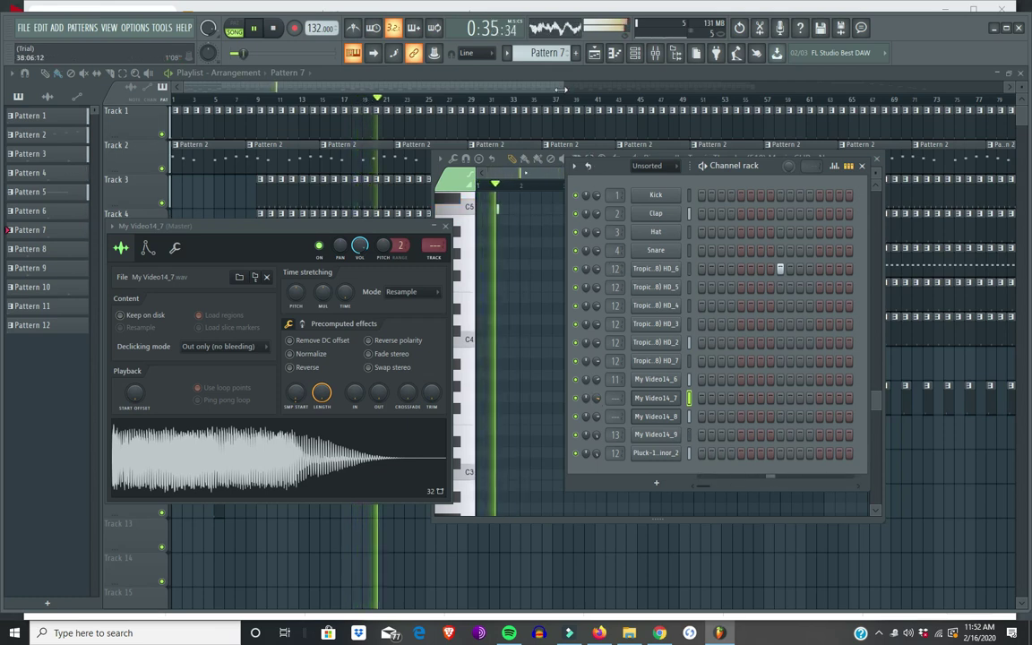
key("F12")
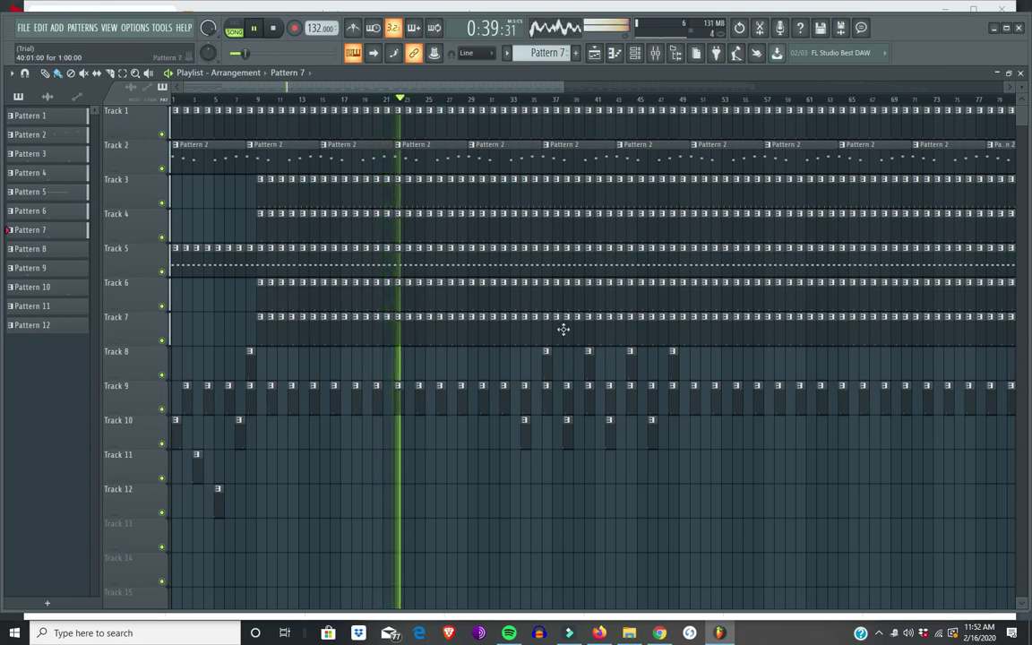
Thin out Track 7 by deleting the clip on every odd bar from 9 to 35
left_click(253, 98)
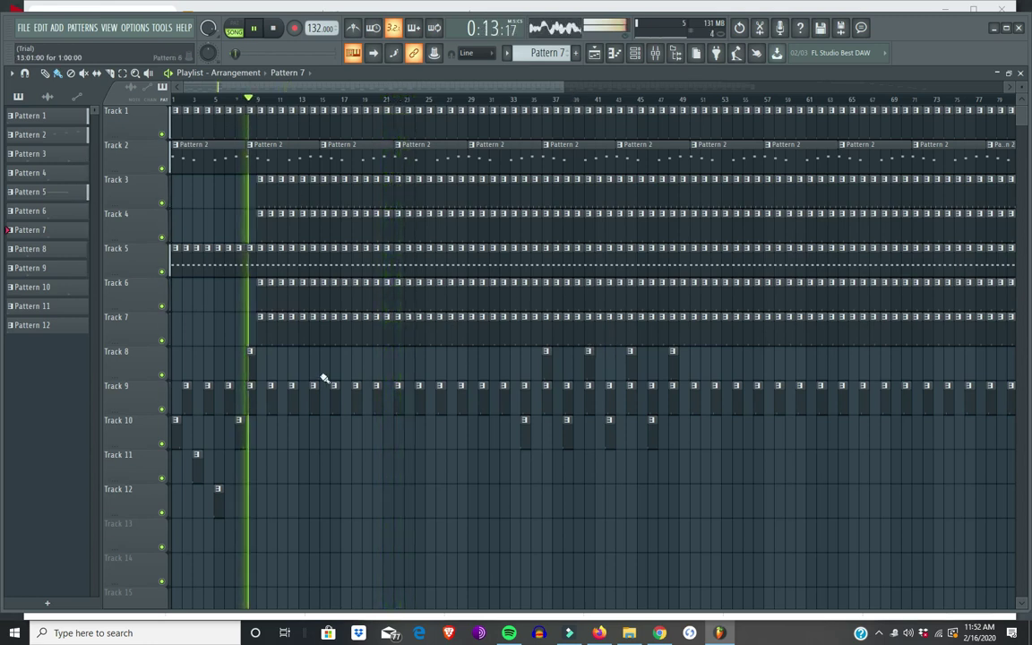
right_click(262, 341)
right_click(279, 341)
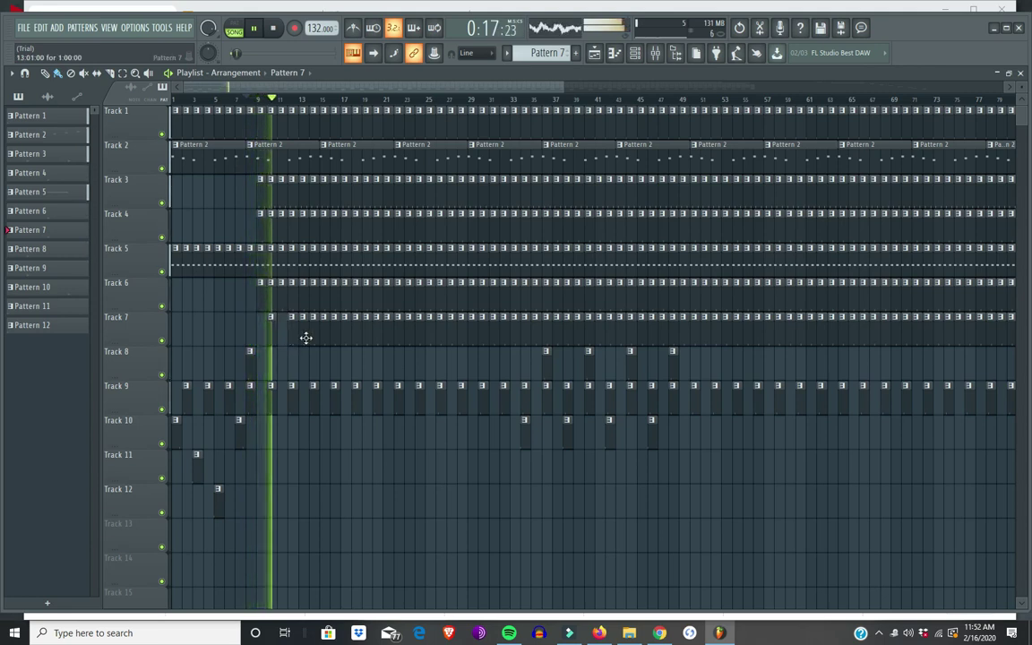
right_click(304, 339)
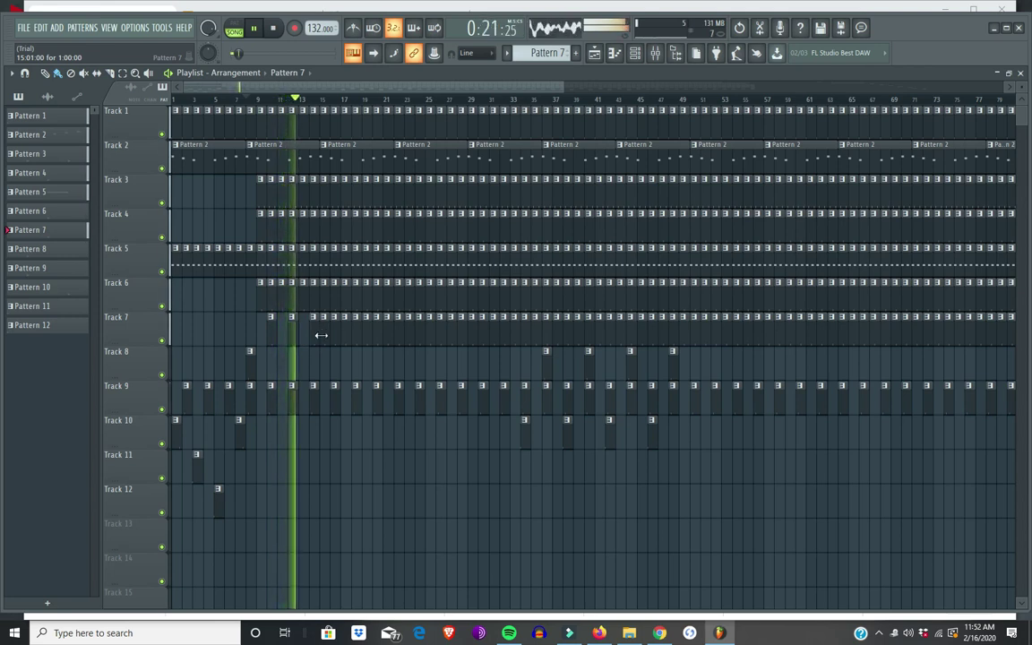
right_click(324, 337)
right_click(345, 336)
right_click(364, 336)
right_click(388, 337)
right_click(409, 337)
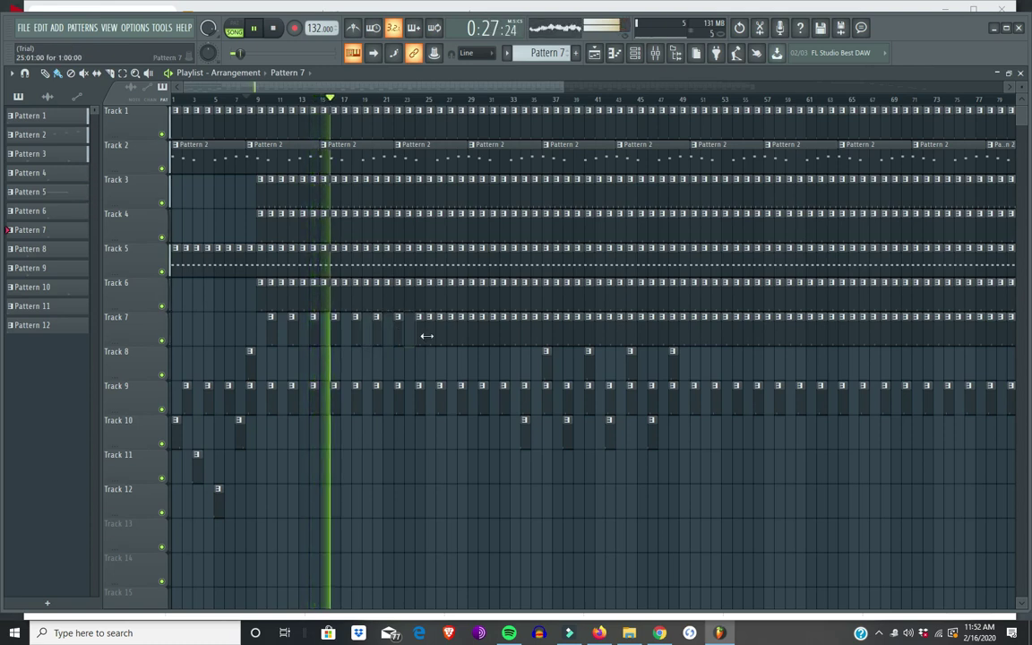
right_click(430, 336)
right_click(453, 333)
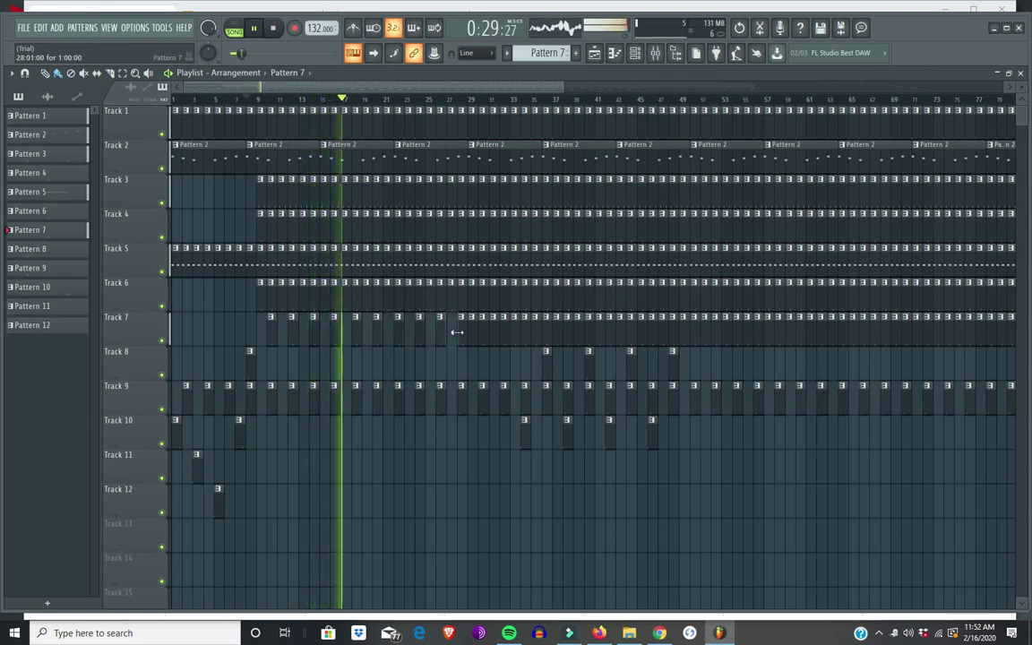
right_click(474, 335)
right_click(496, 338)
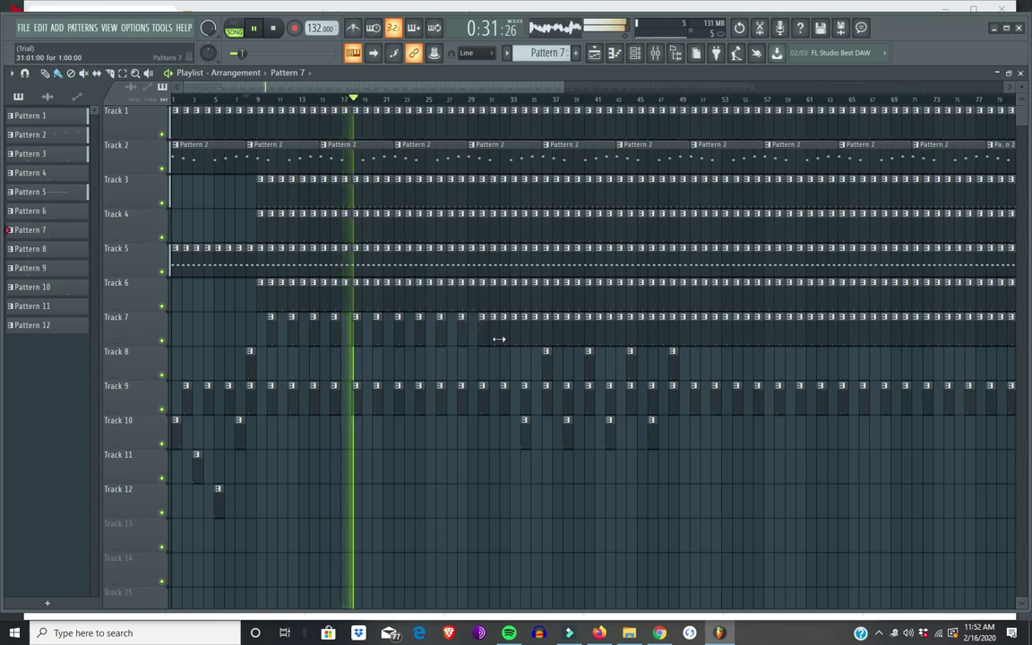
right_click(517, 341)
left_click(534, 340)
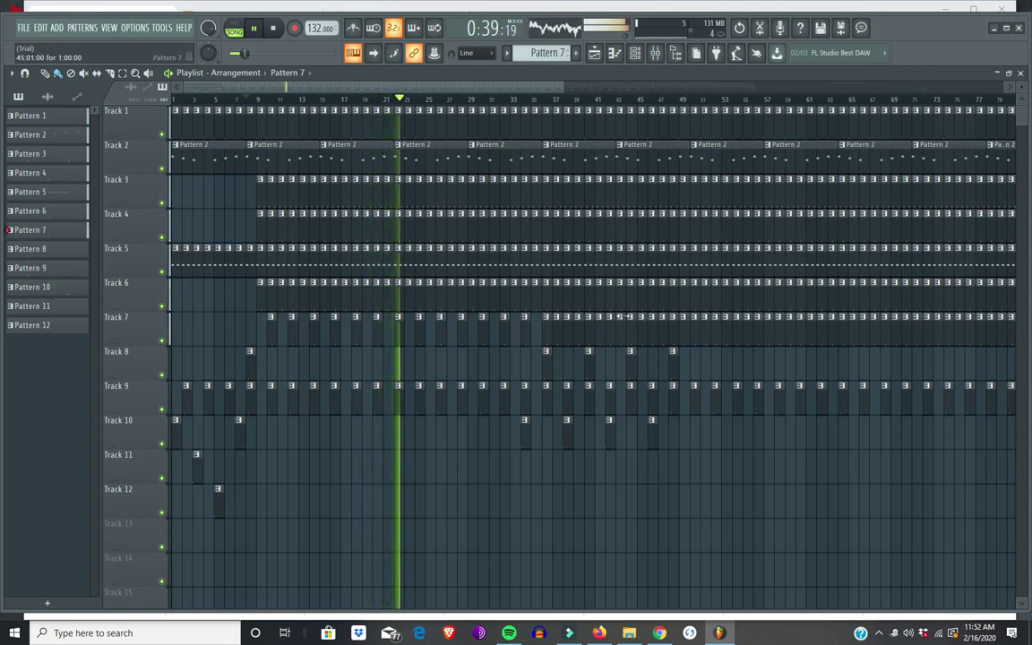
Clear bars 49 to 52 on Track 5 and delete the Track 7 clips on every odd bar from 49 to 65
scroll(387, 99, "down", 3)
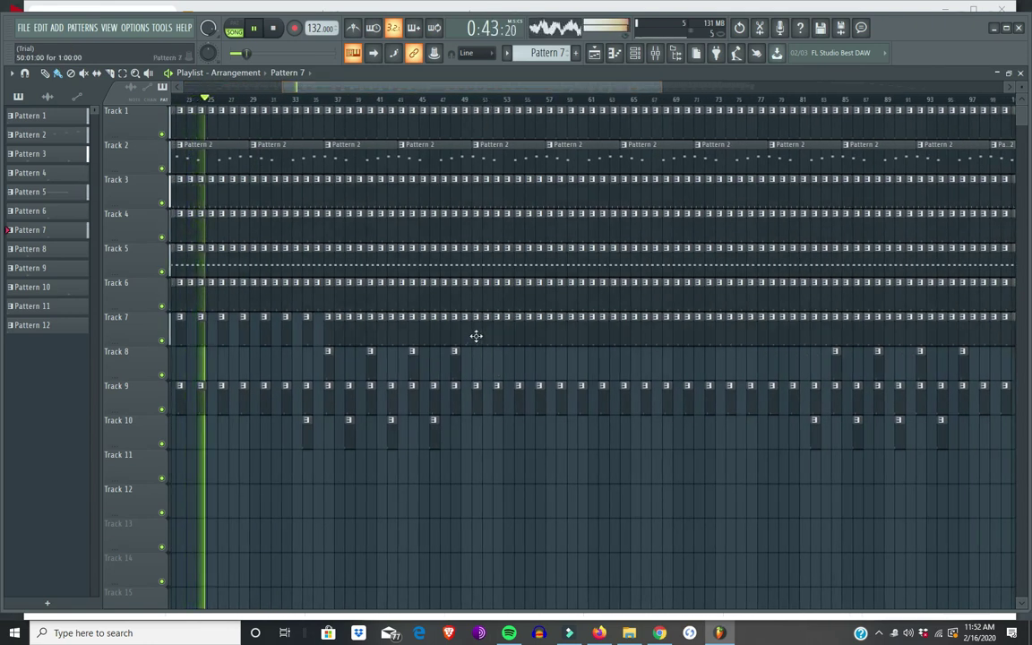
right_click(472, 267)
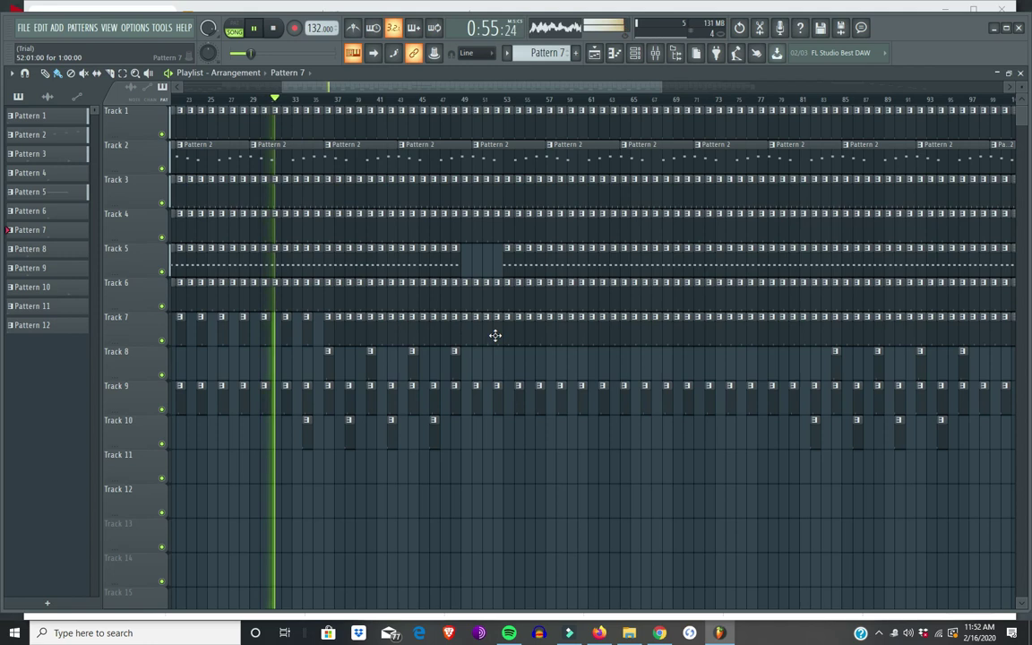
right_click(490, 337)
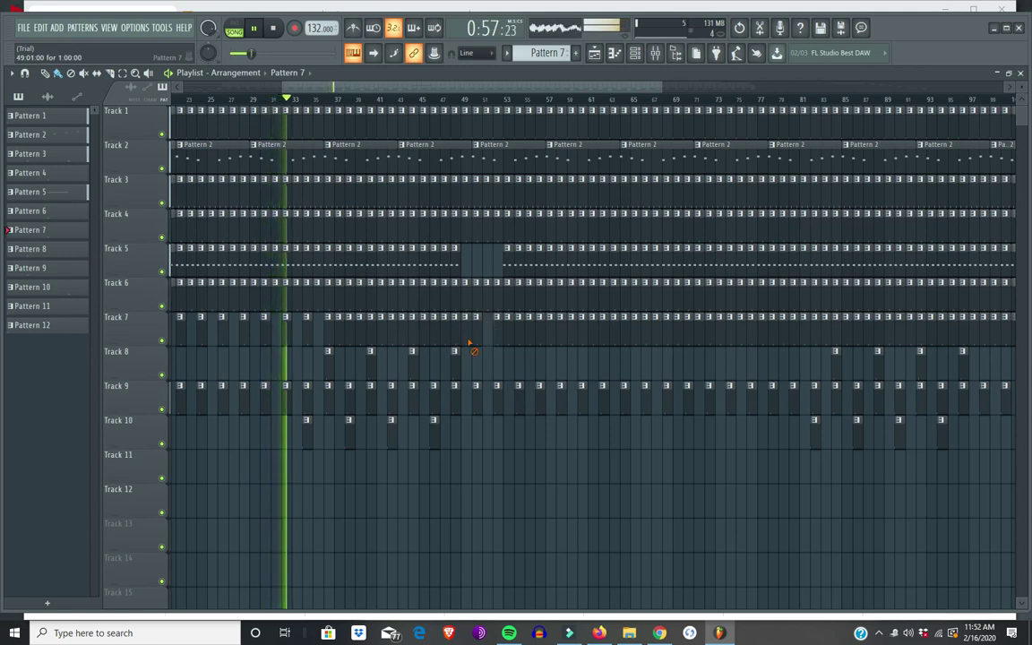
right_click(513, 342)
right_click(533, 343)
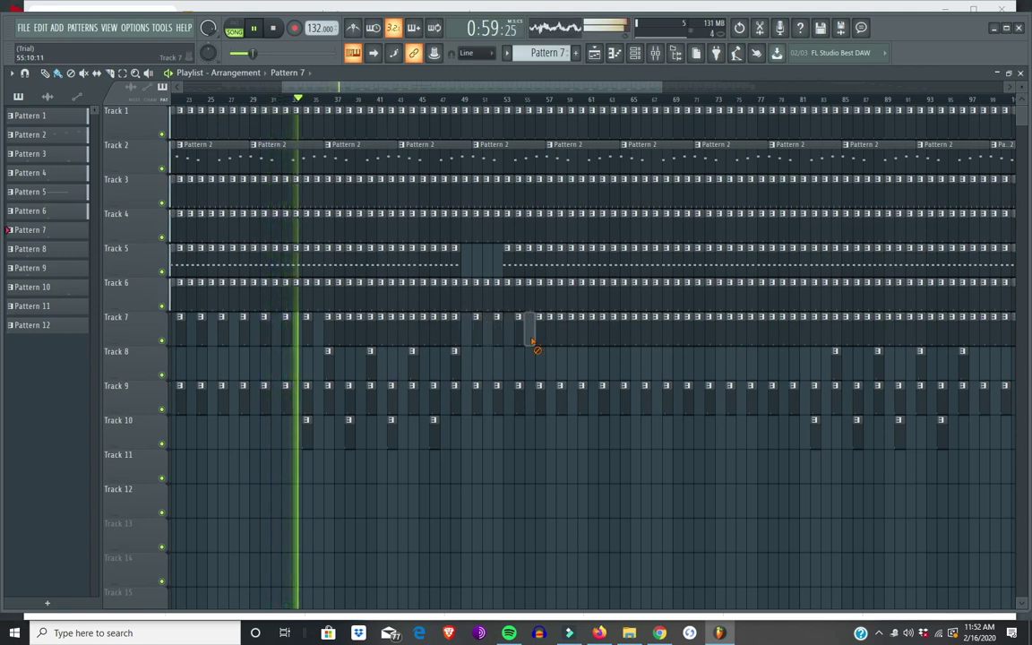
right_click(552, 345)
right_click(576, 340)
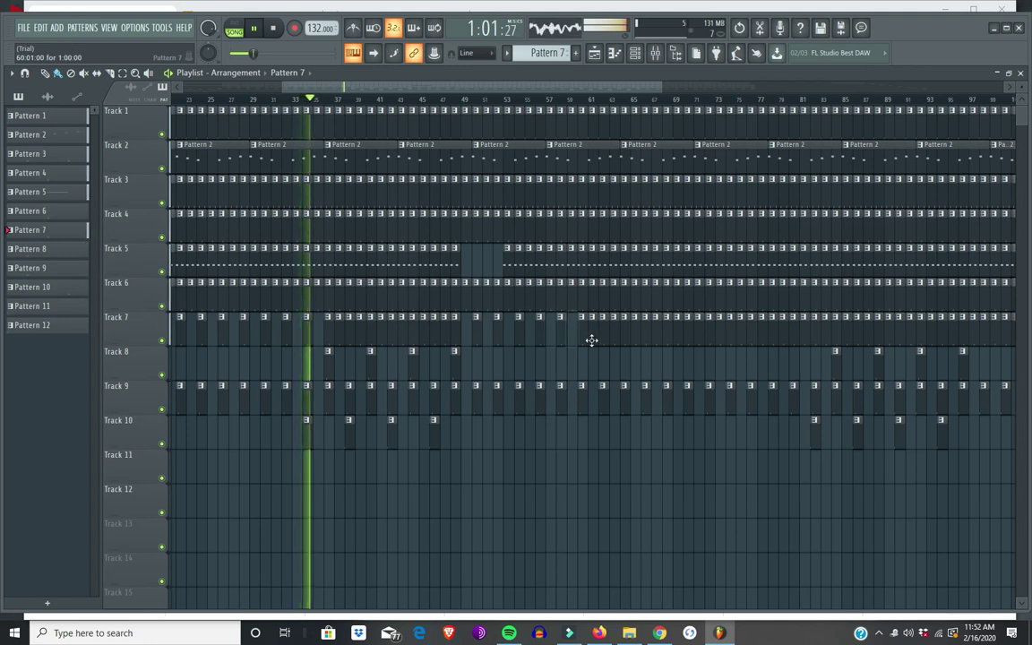
right_click(593, 341)
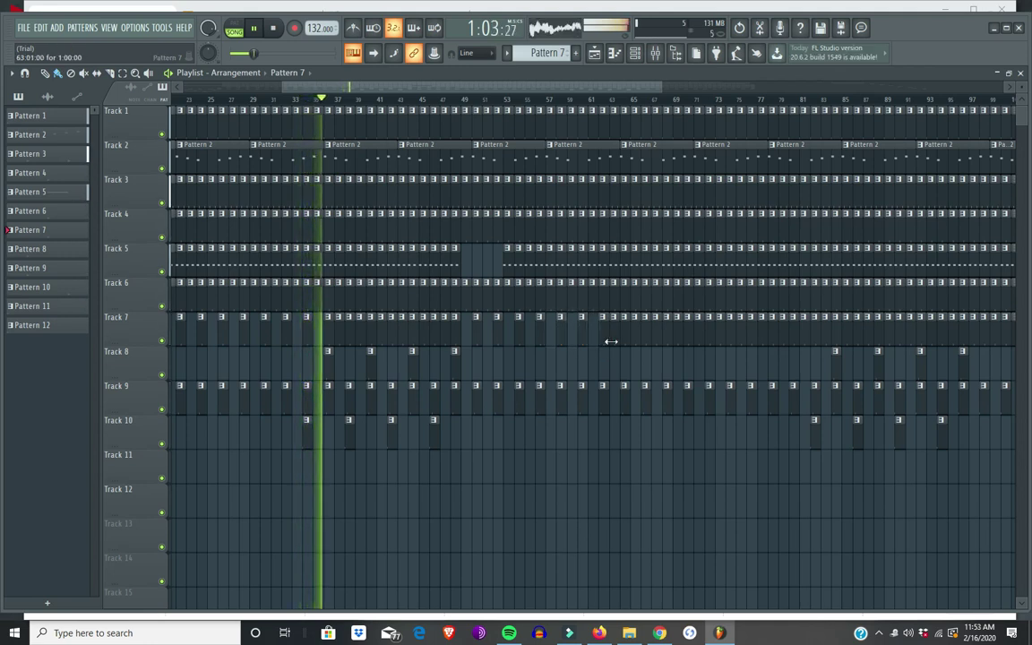
right_click(612, 338)
right_click(634, 343)
Replay from about bar 31, clearing bar 35 on Tracks 5 and 6 and bars 33 to 35 on Track 3
left_click(270, 100)
right_click(318, 300)
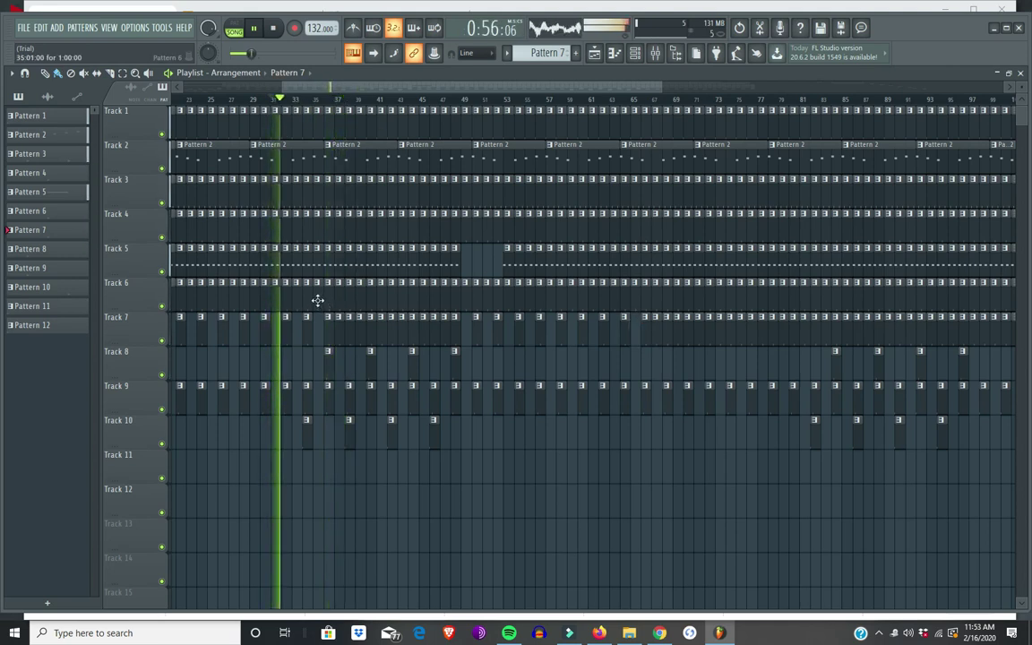
right_click(318, 255)
right_click(318, 193)
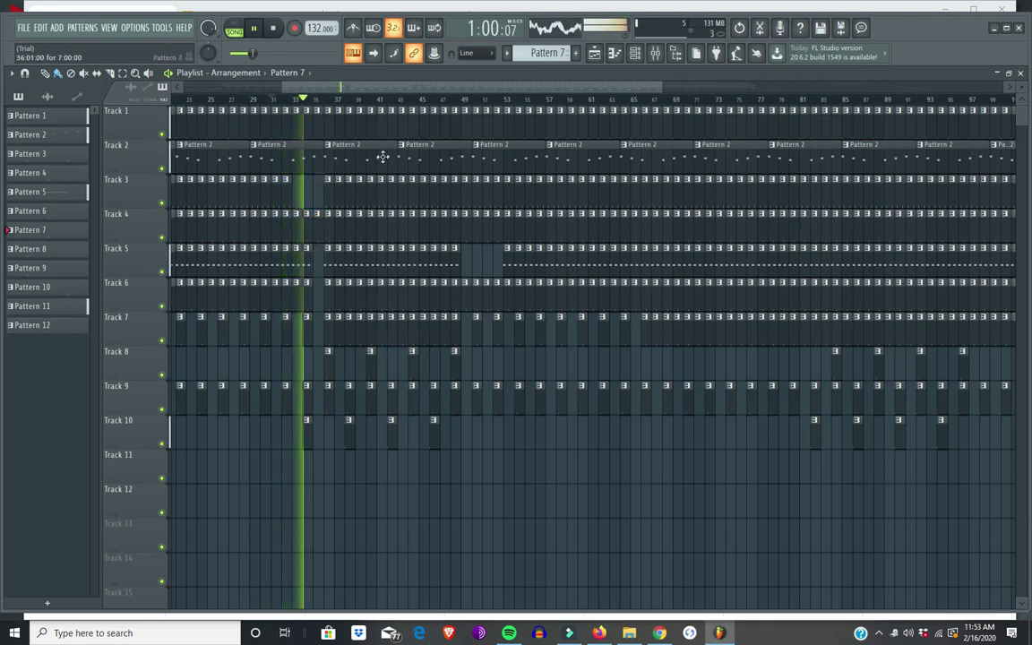
scroll(337, 105, "left", 5)
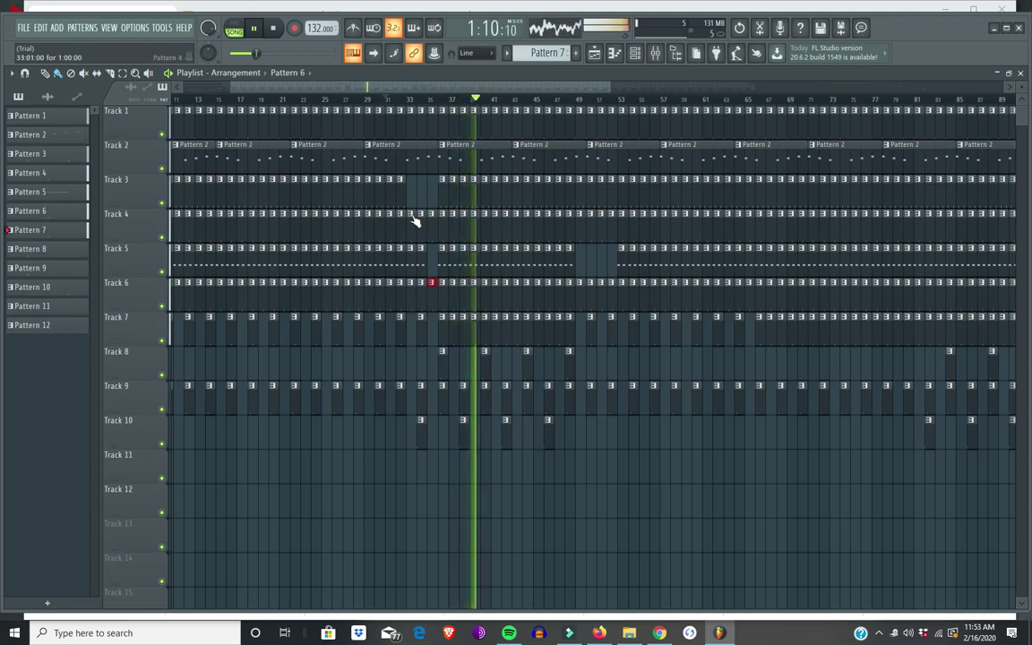
Restore the clips at bar 35 on Track 5 and bars 33 to 35 on Track 3, and replay from about bar 24
left_click(431, 267)
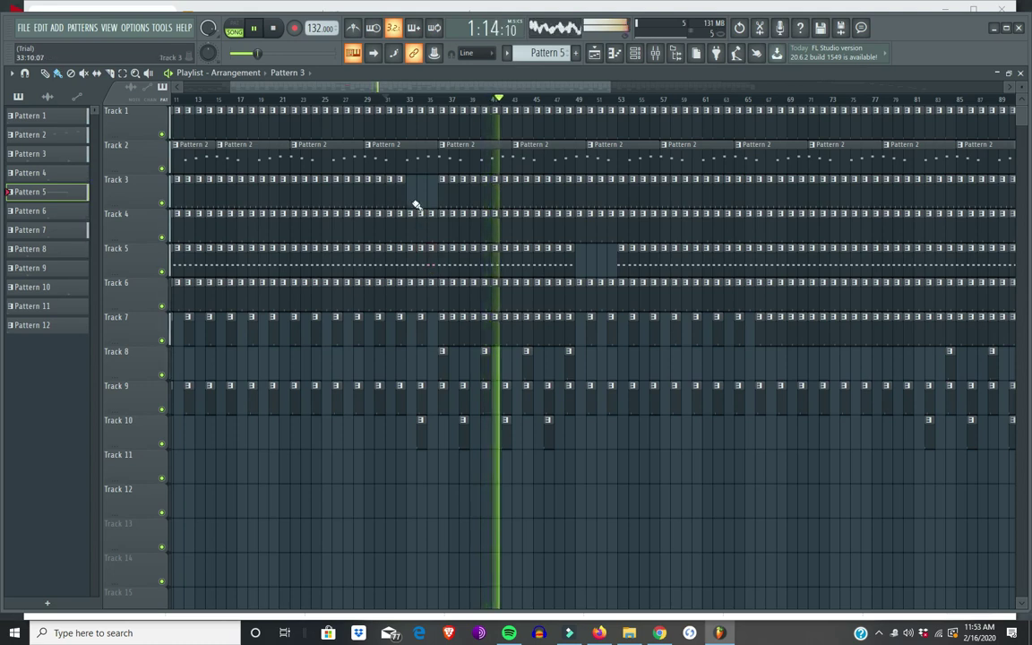
left_click_drag(412, 202, 430, 195)
left_click(315, 98)
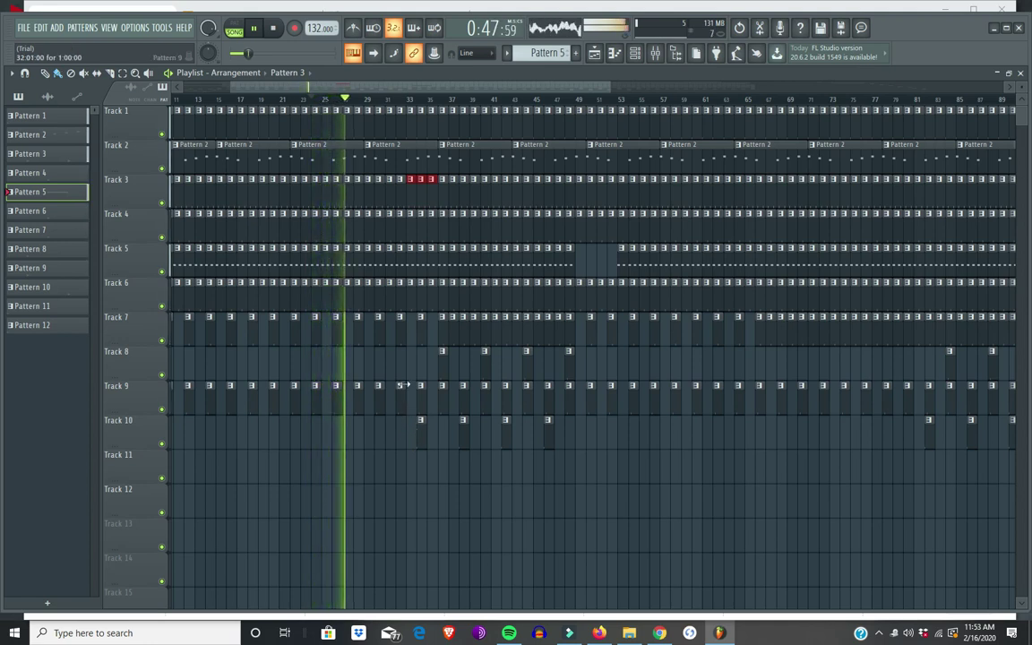
Create a break by clearing bar 32 on Tracks 1, 3, 5, 7 and 9 and bars 31 and 32 on Track 6
right_click(404, 340)
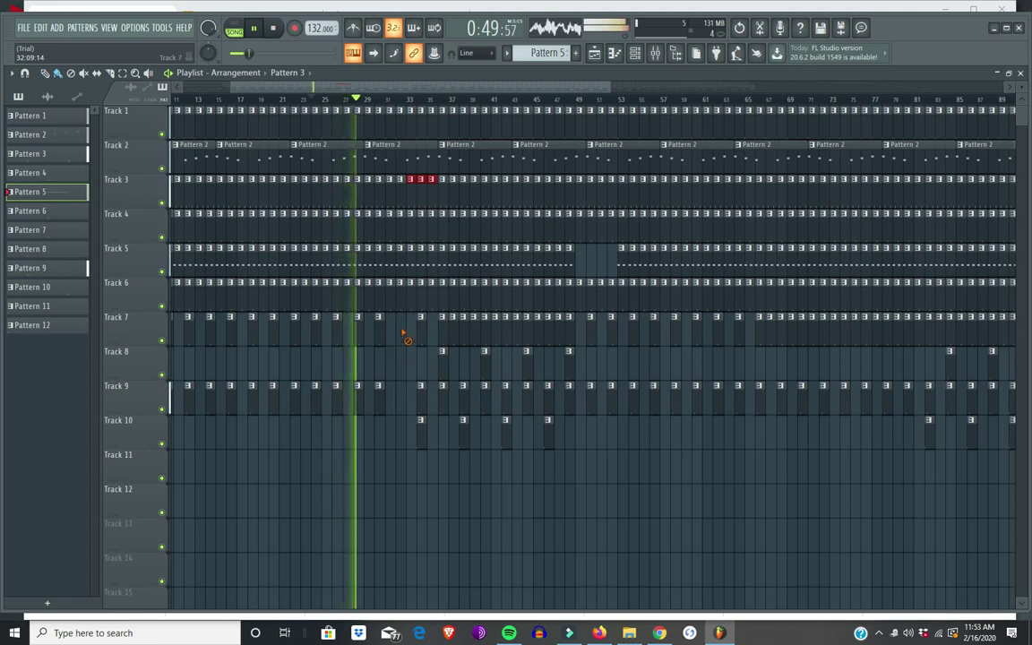
right_click(394, 306)
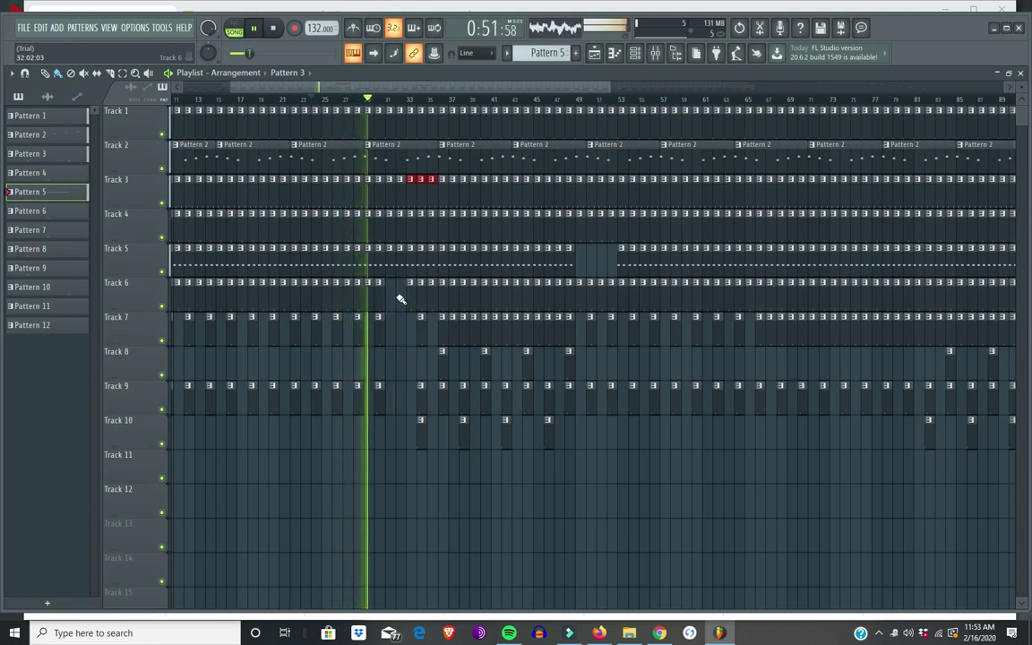
right_click(392, 263)
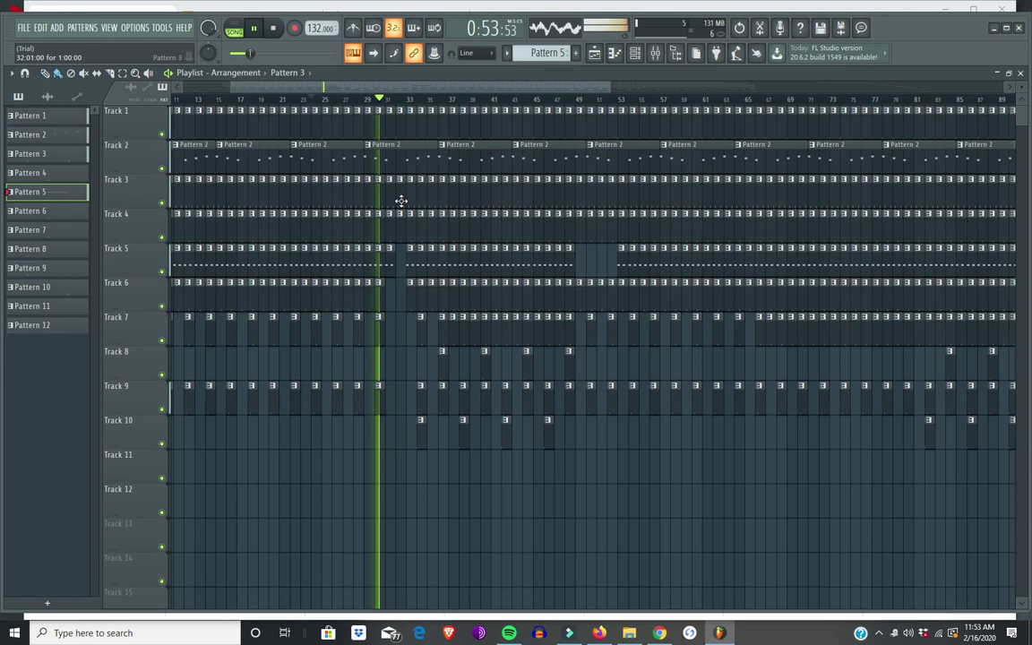
right_click(401, 132)
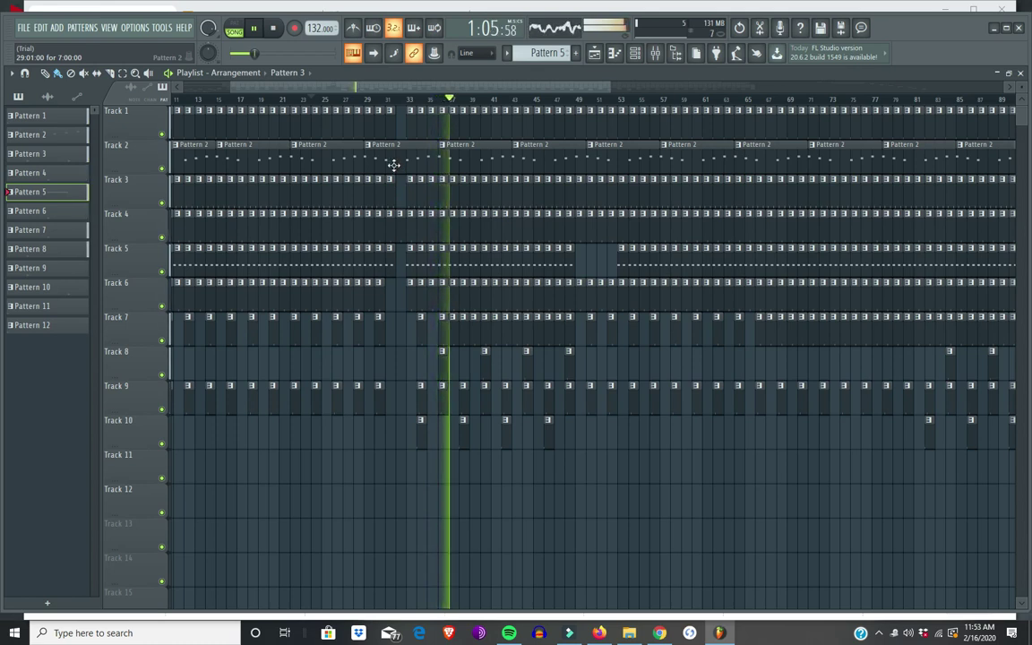
Thin out Track 7 further by deleting the clip on every odd bar from 67 to 79
left_click_drag(483, 88, 564, 90)
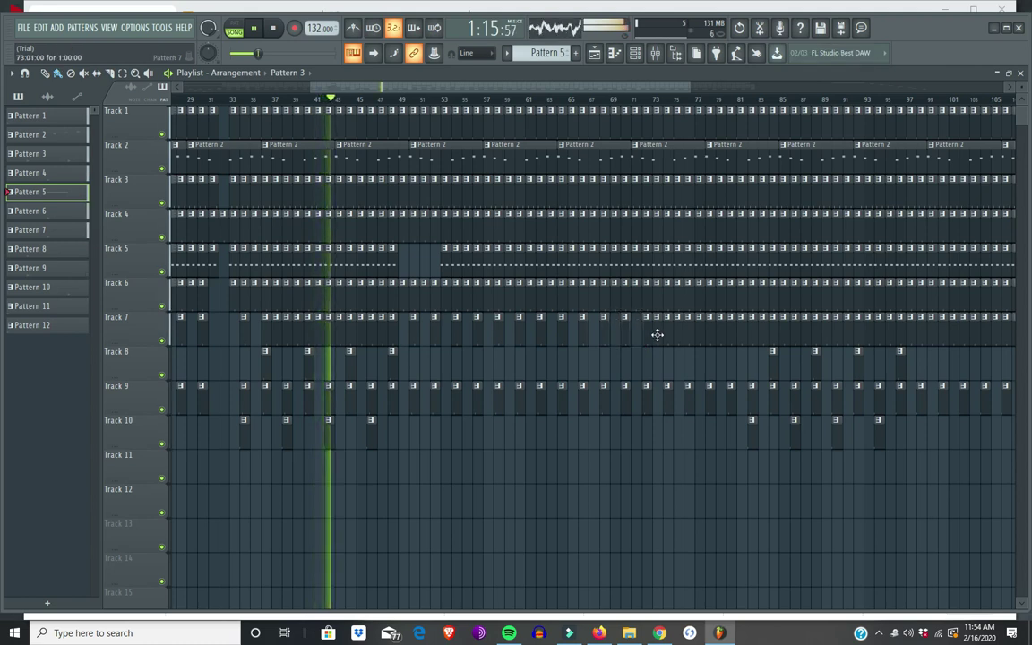
right_click(681, 337)
right_click(702, 338)
right_click(724, 339)
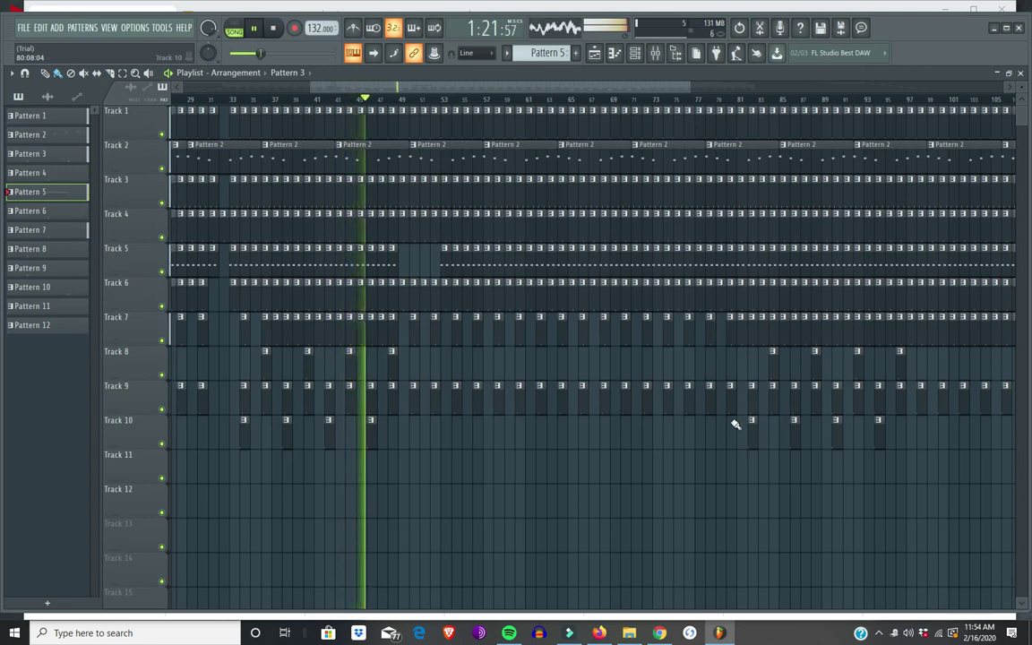
Create a break at bar 80 by deleting its clips on Tracks 1, 3, 4, 6, 7 and 9
right_click(733, 406)
right_click(735, 341)
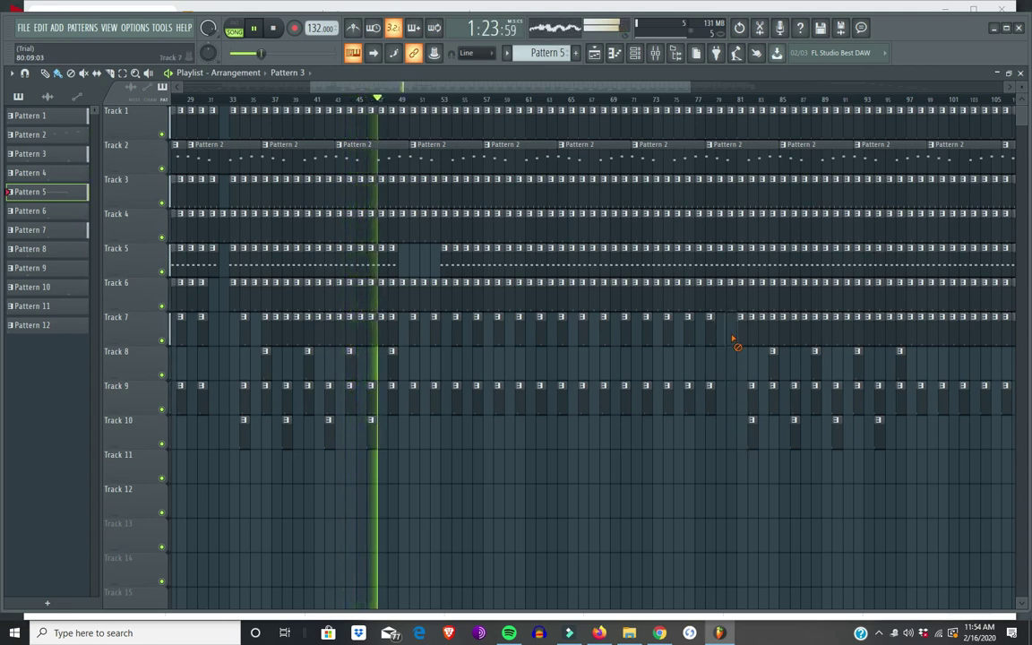
right_click(732, 305)
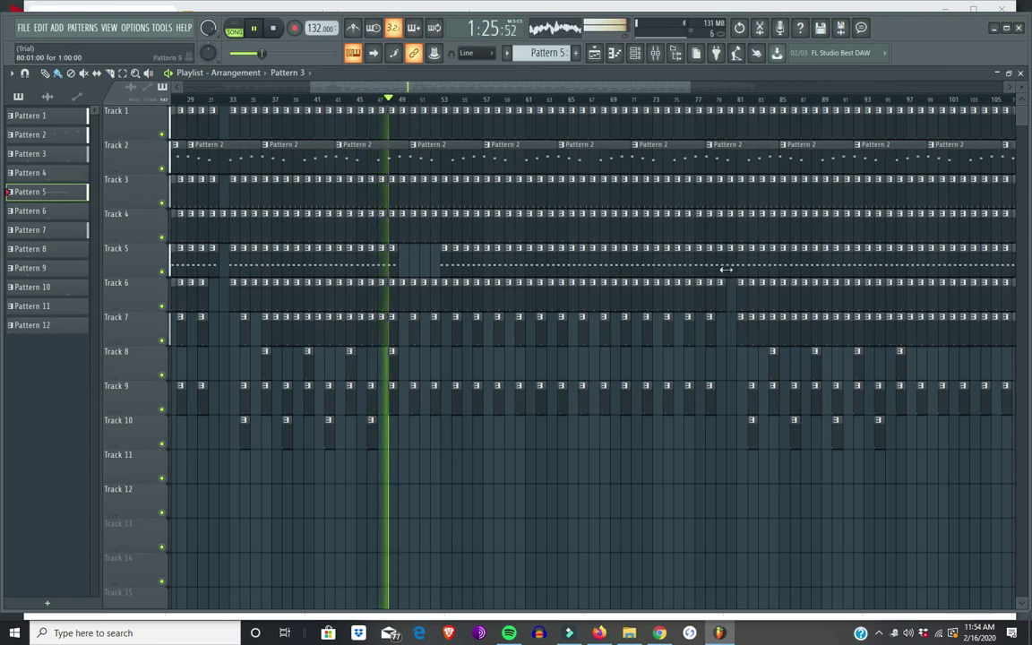
right_click(728, 210)
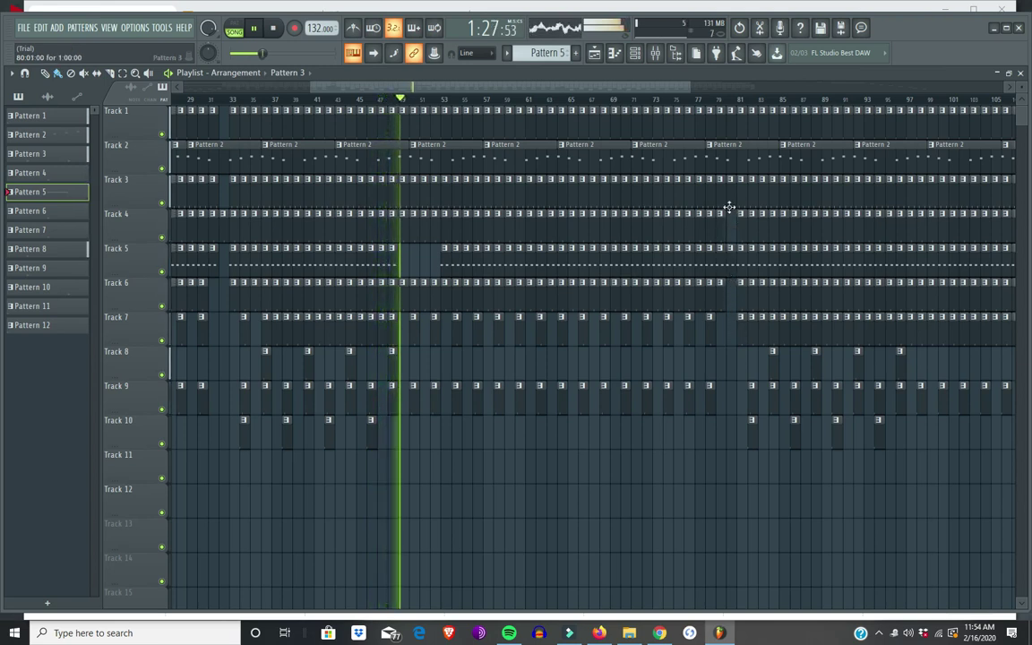
right_click(726, 183)
right_click(720, 134)
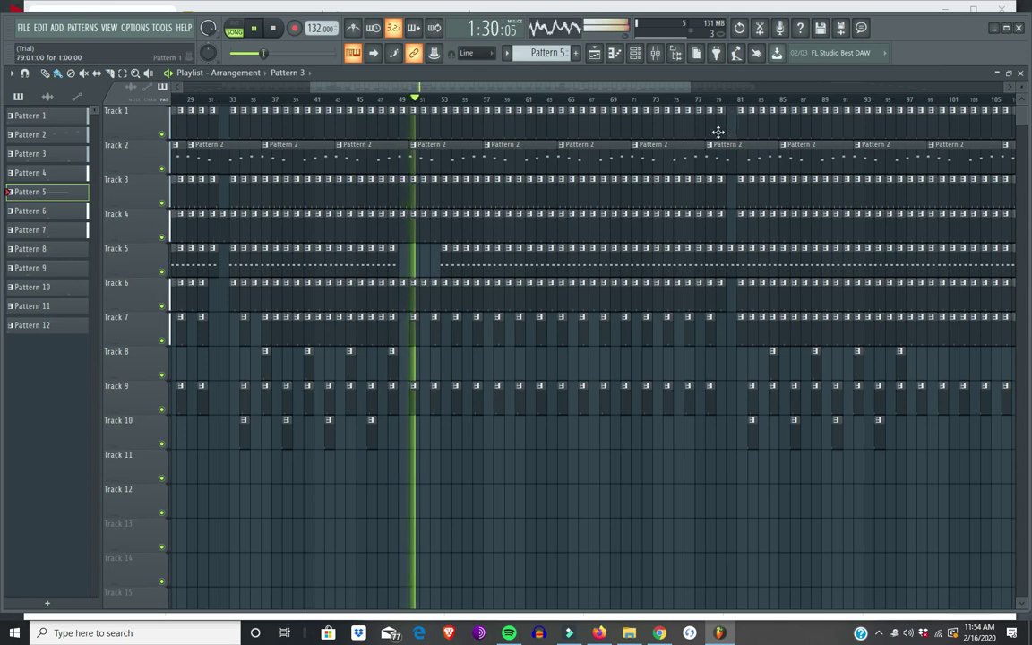
Remove the Pattern 2 clip at bar 50 on Track 2 and place it back at the same bar
right_click(475, 166)
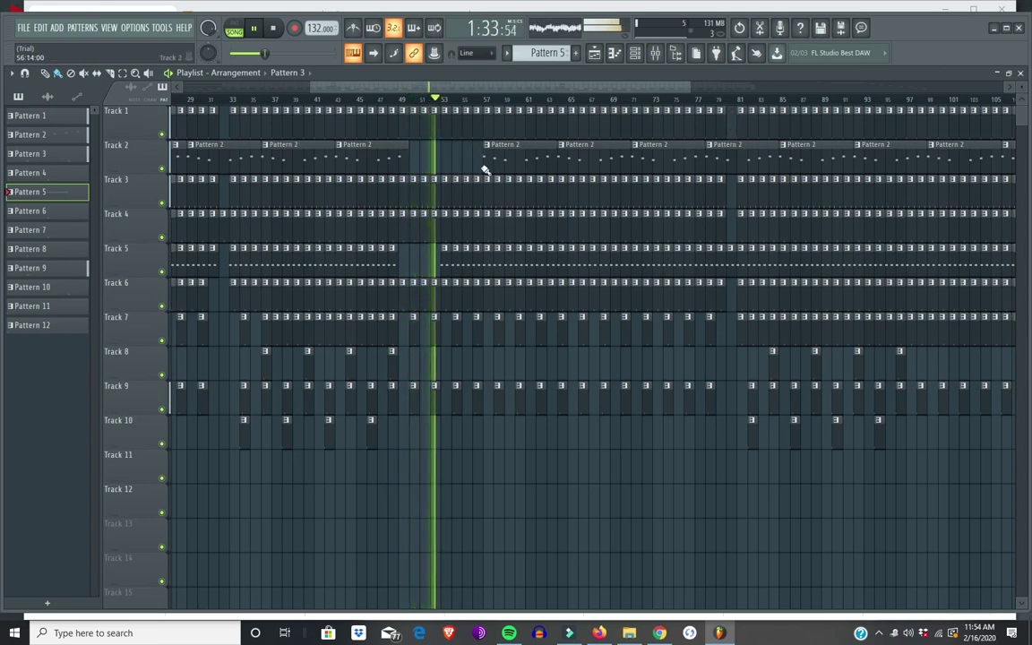
left_click(401, 165)
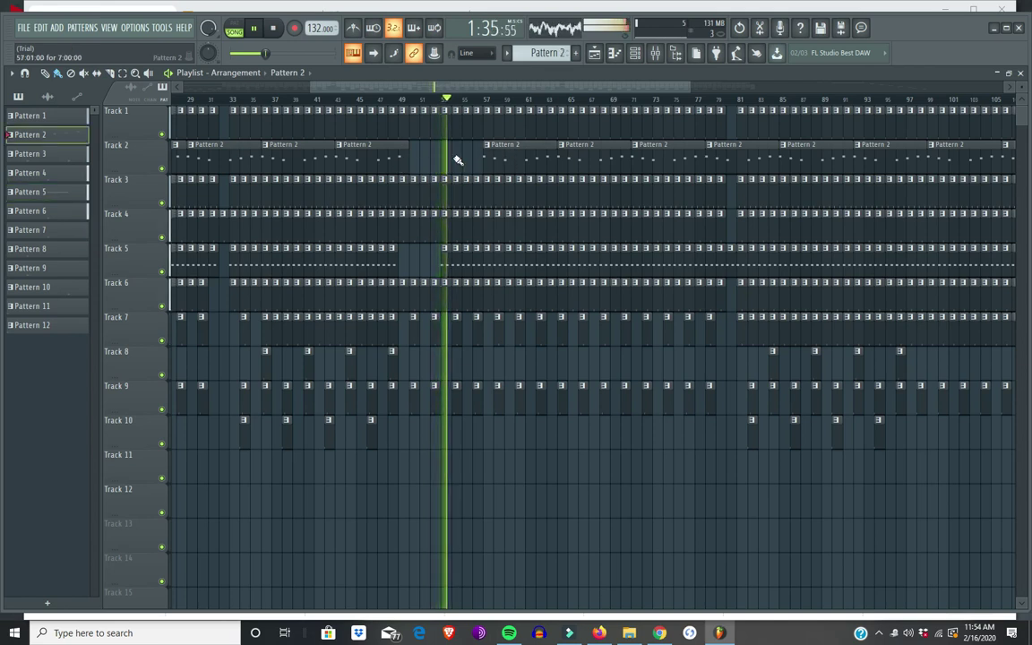
left_click(417, 164)
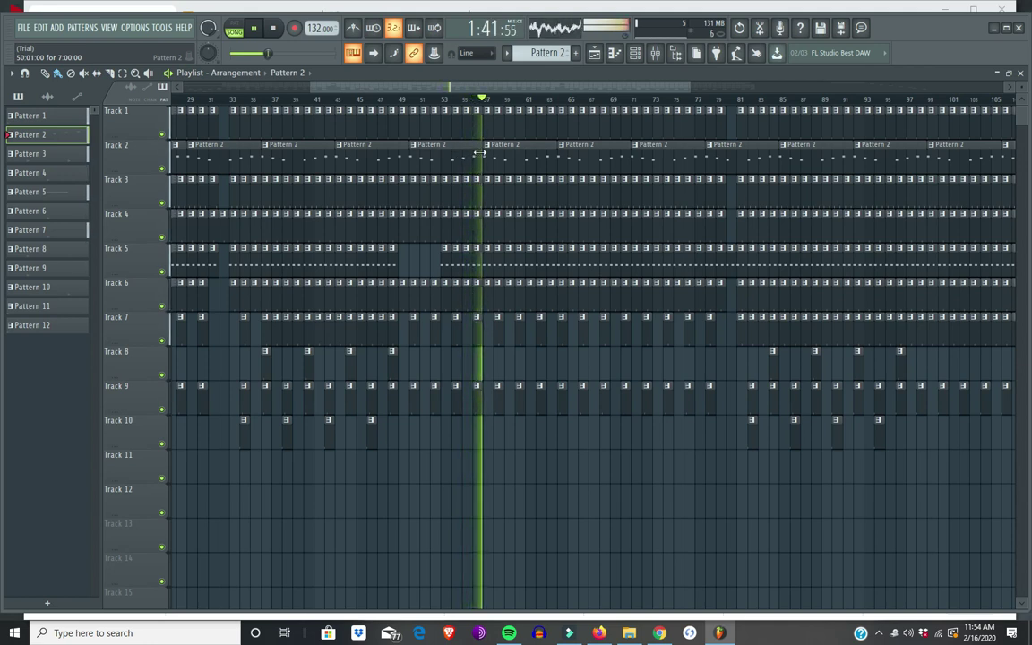
Replay from about bar 52 and clear bar 56 on Track 2, bar 71 on Tracks 2 and 3, and bar 64 on Track 4
left_click(432, 98)
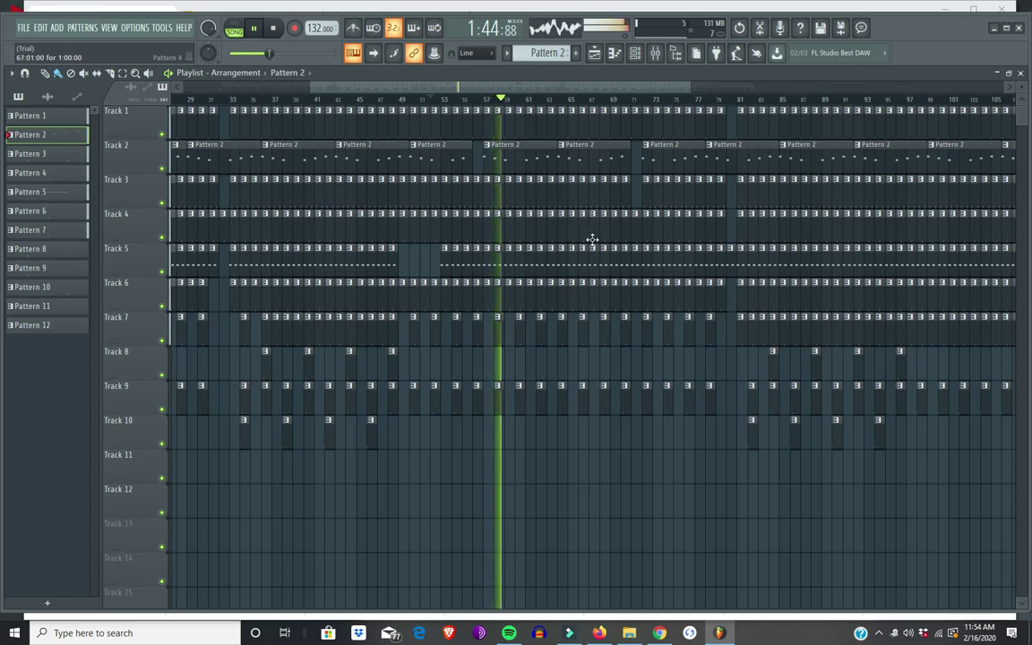
right_click(565, 240)
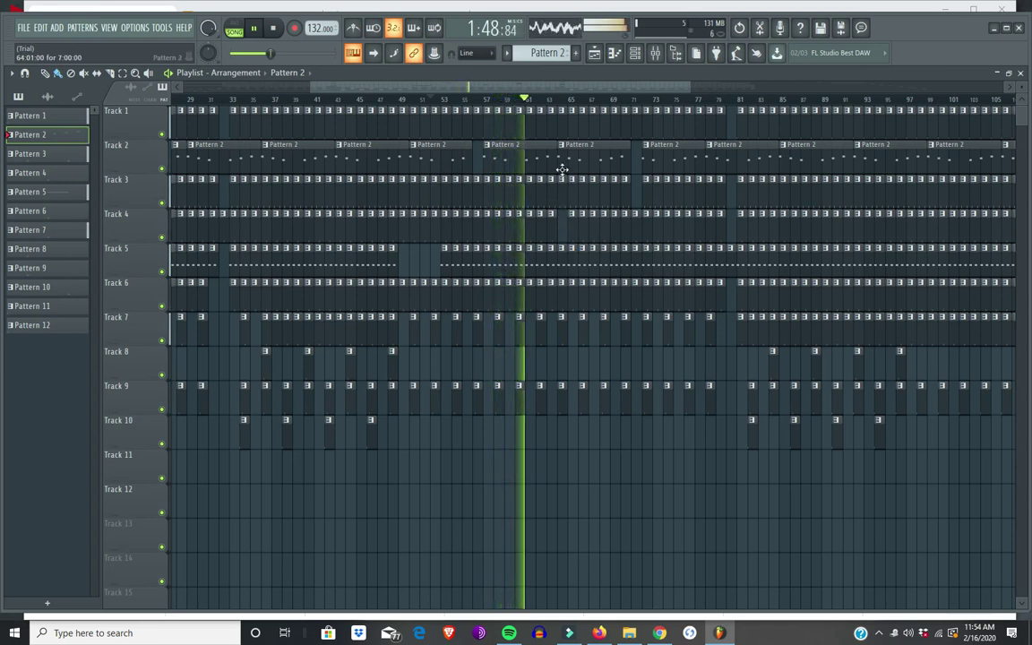